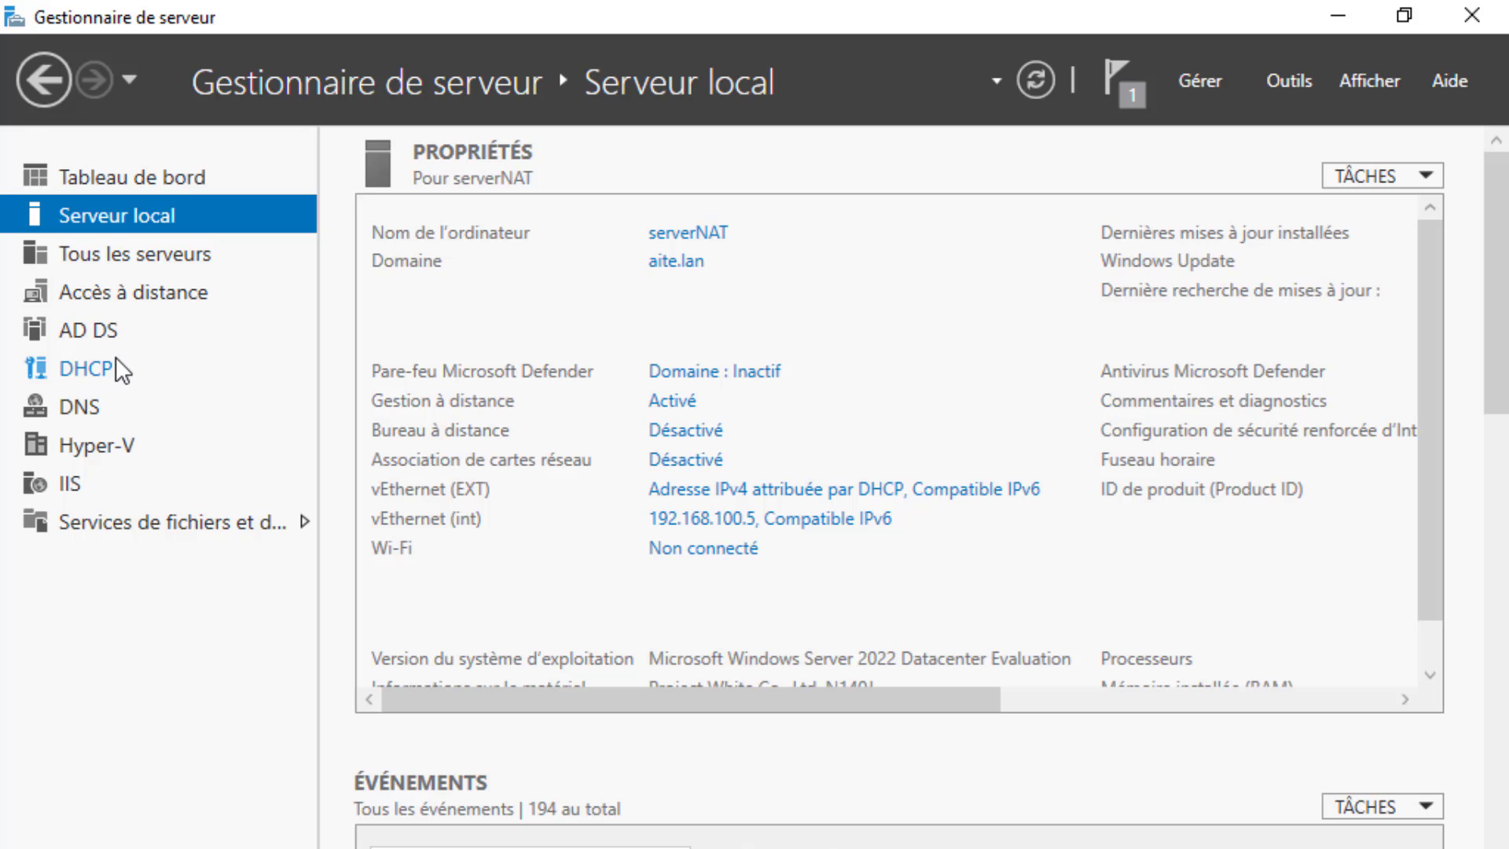
# Step: Open the DHCP management console for SERVERNAT from the server list of the DHCP role
pyautogui.click(86, 369)
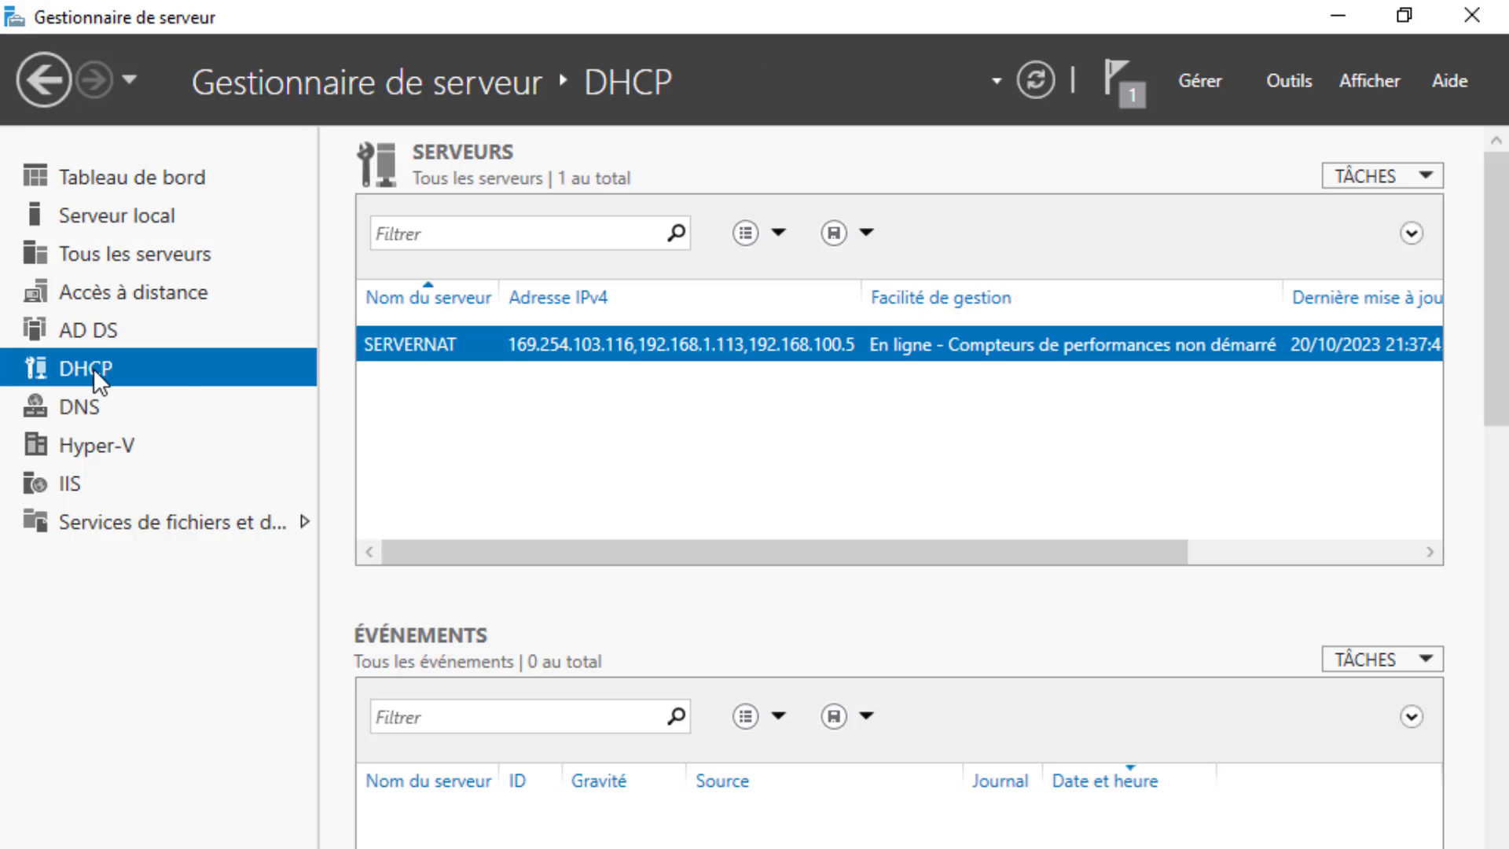
pyautogui.rightClick(662, 366)
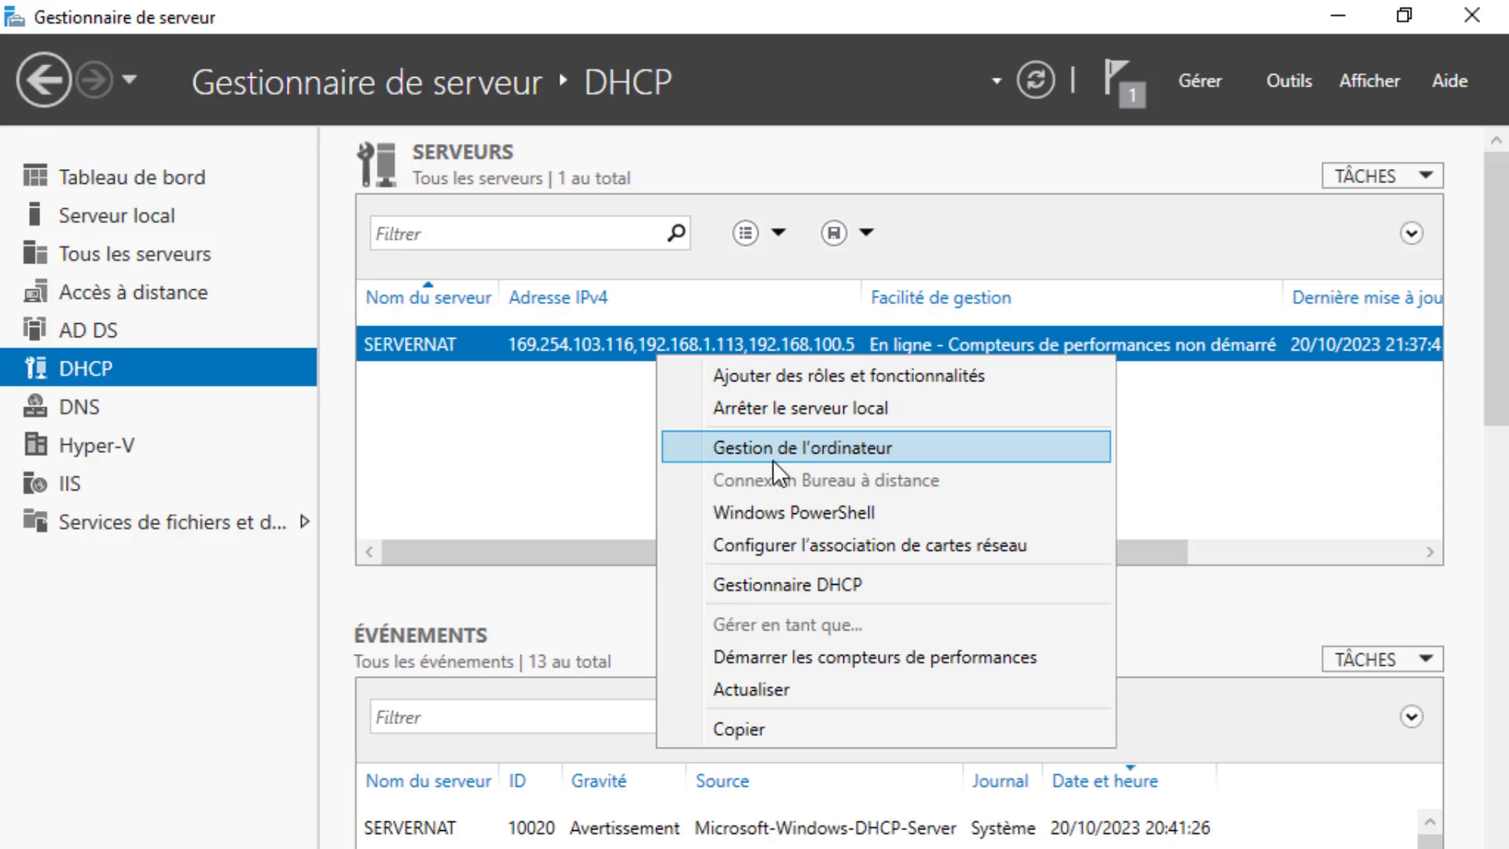
pyautogui.click(774, 585)
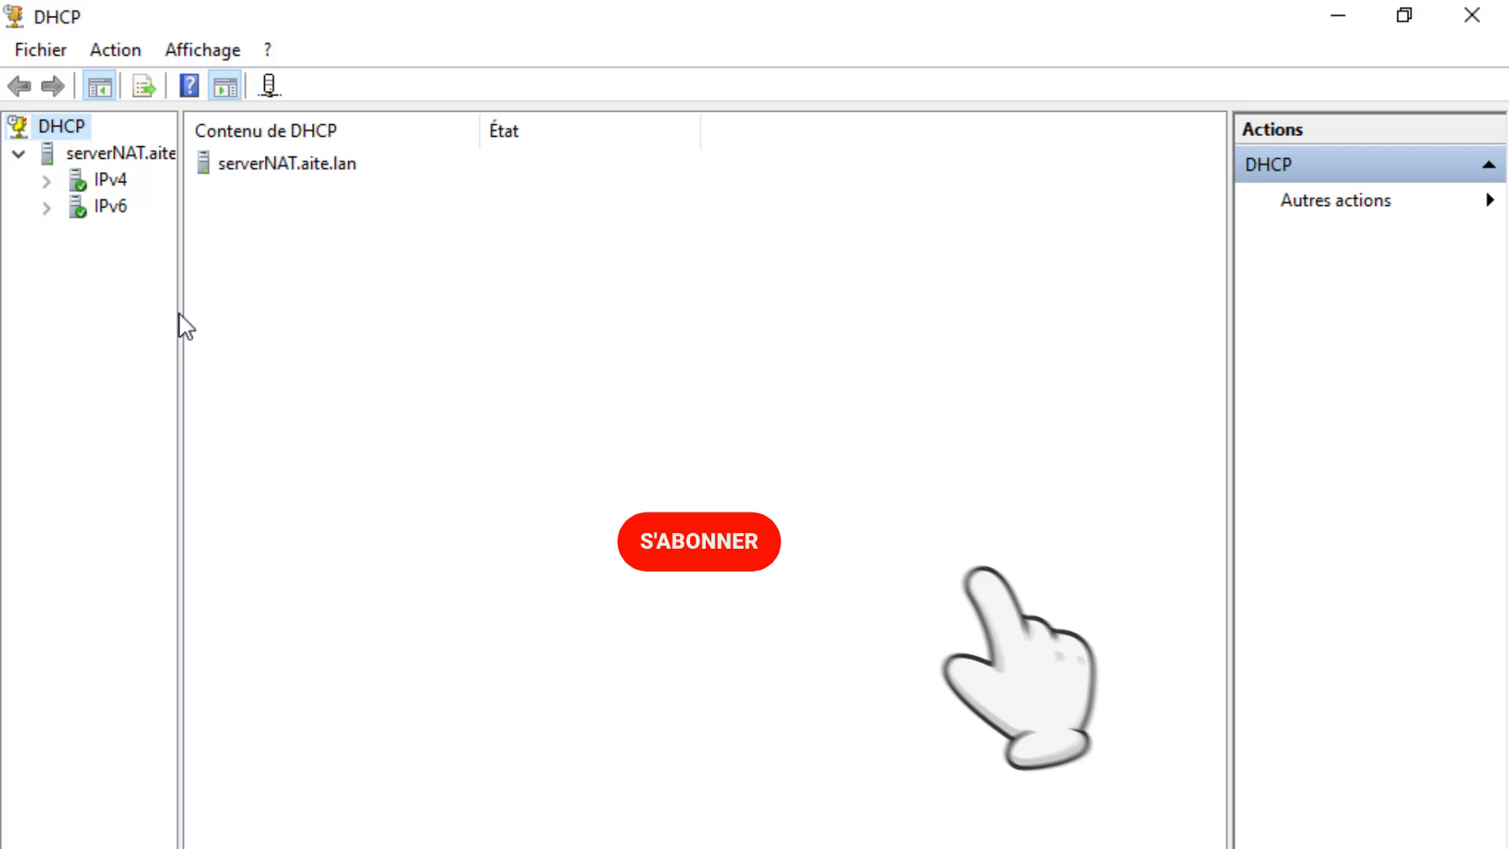
# Step: Widen the DHCP console tree, expand IPv4 and display the address pool of scope 192.168.100.0
pyautogui.moveTo(178, 312); pyautogui.dragTo(334, 320)
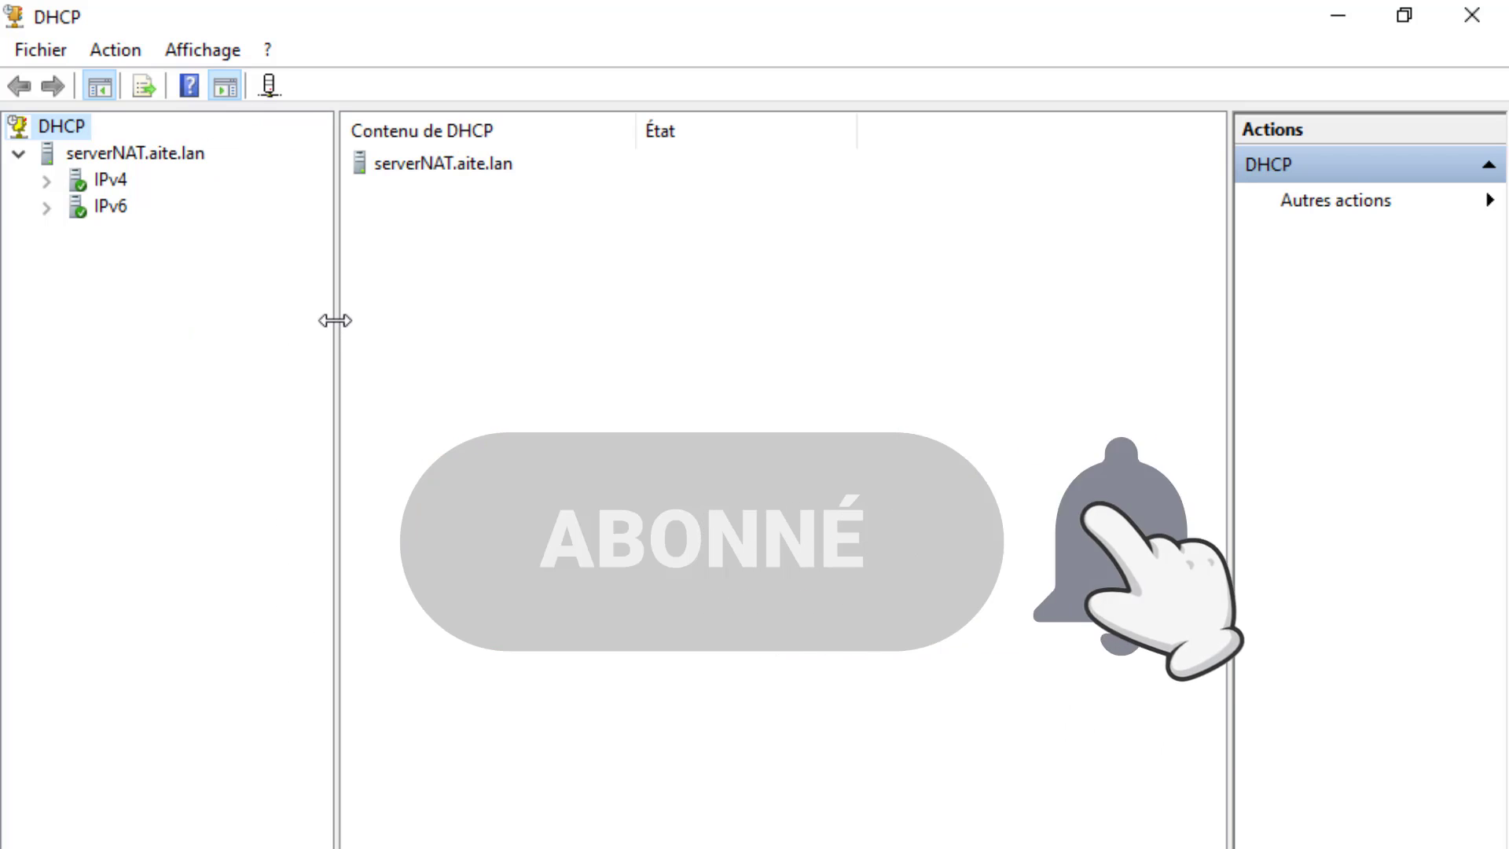
pyautogui.click(47, 184)
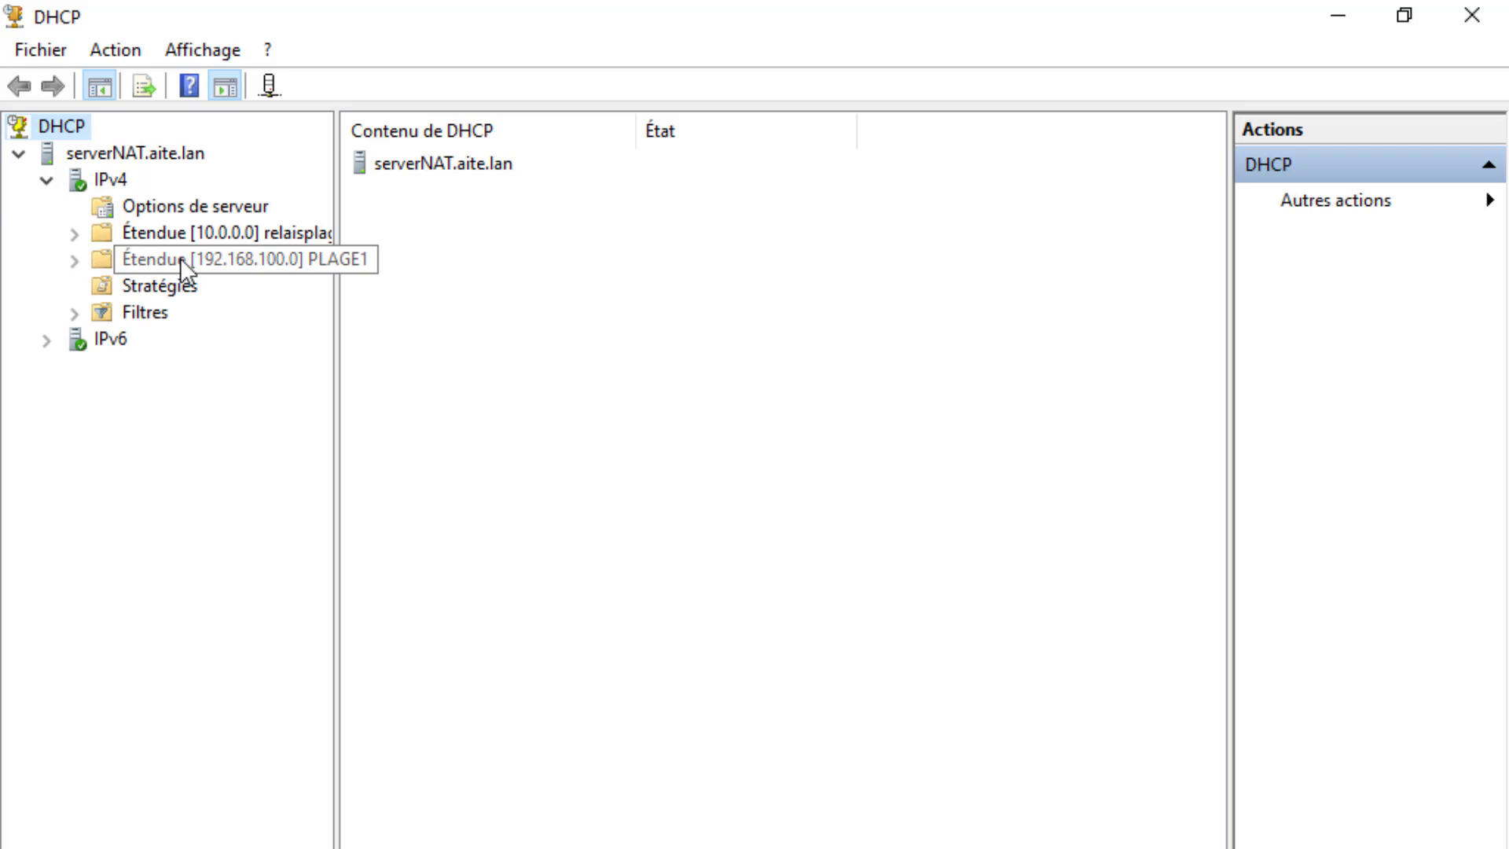
pyautogui.click(74, 260)
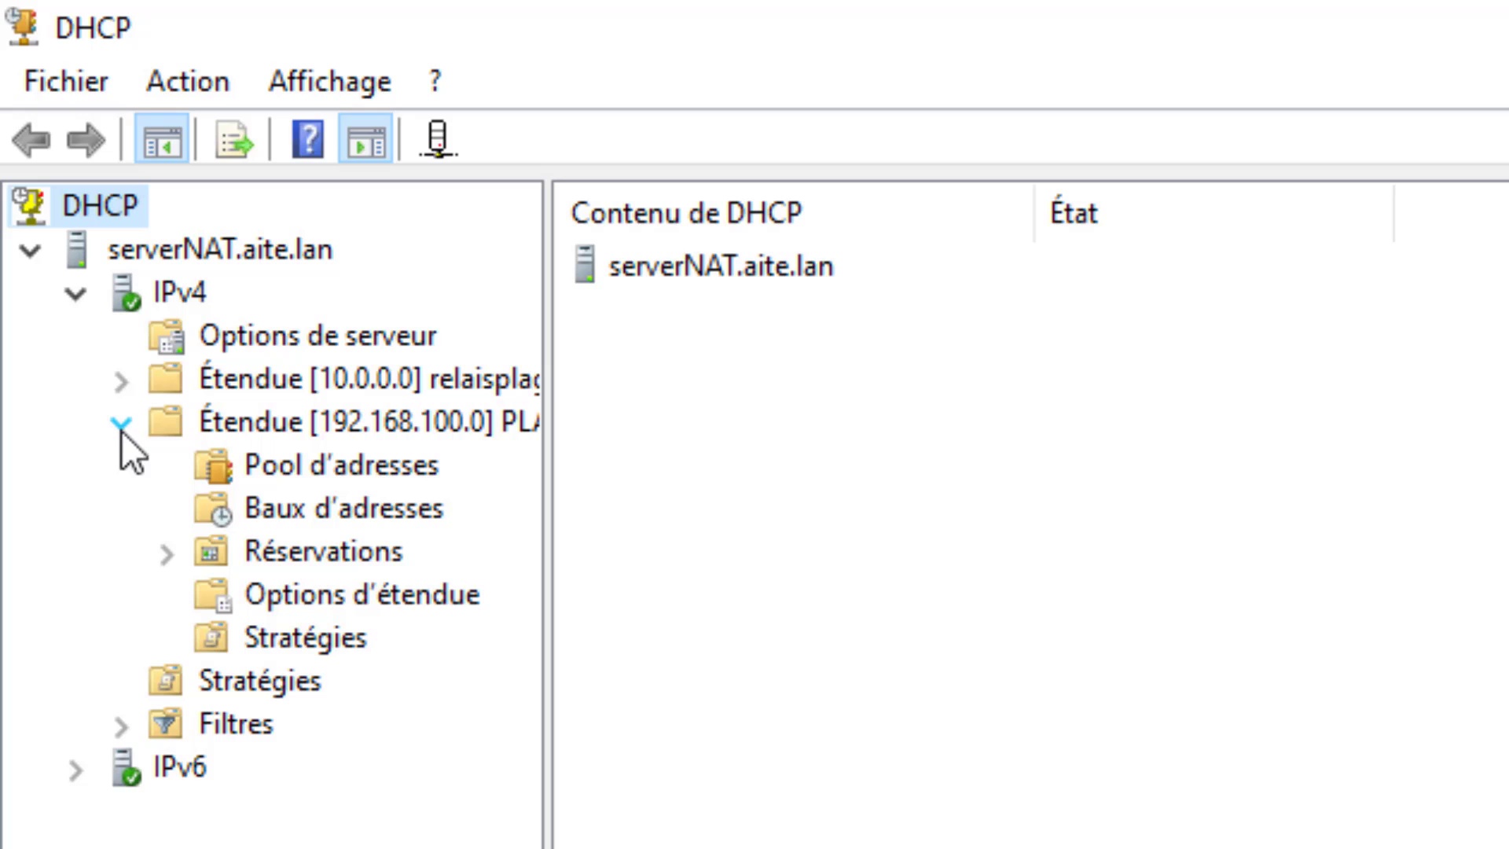
pyautogui.click(326, 464)
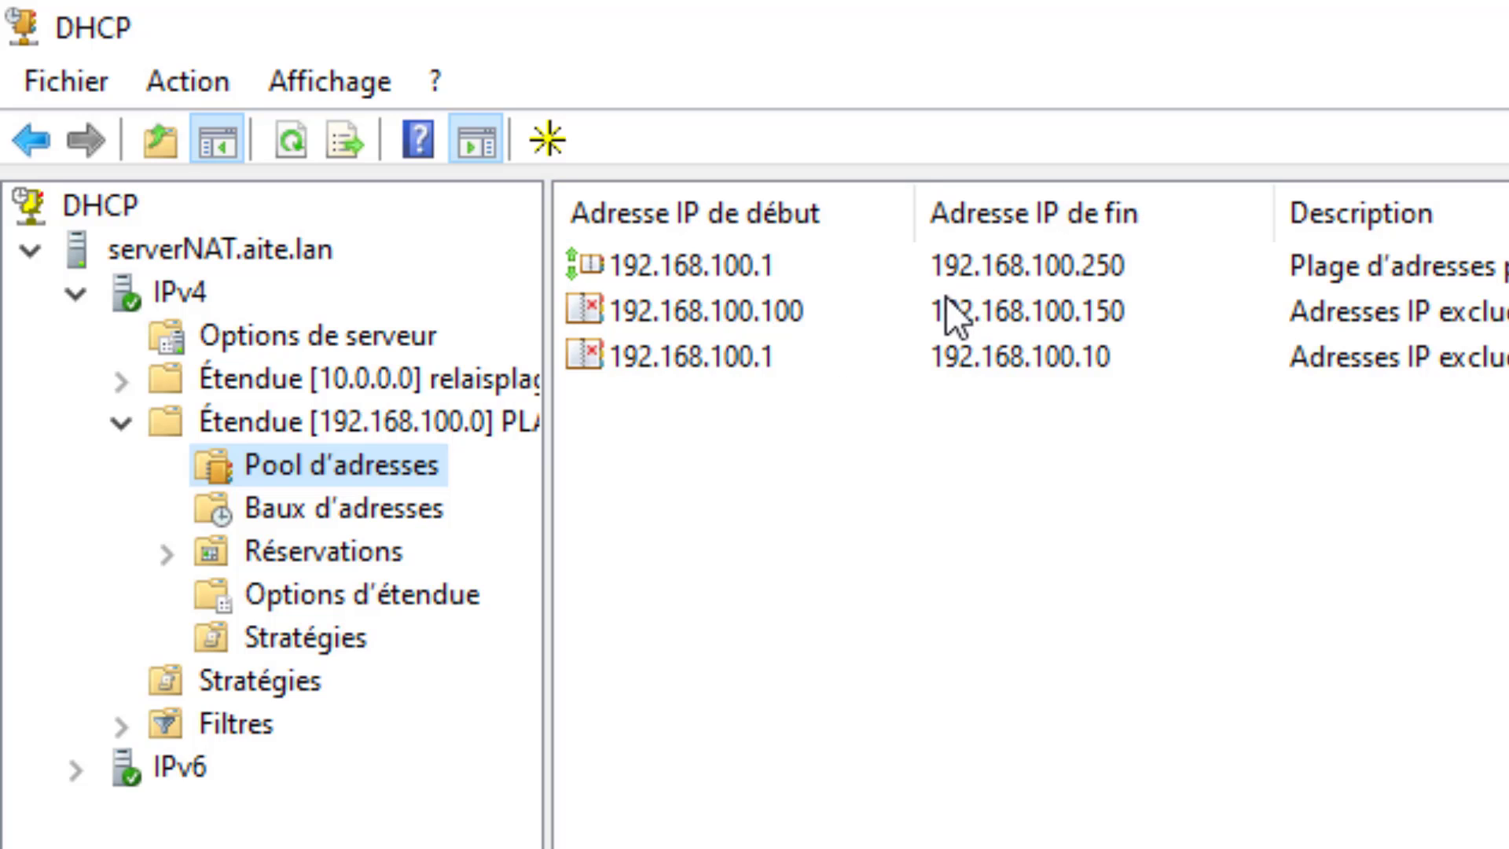
# Step: Display the address pool of the 10.0.0.0 relay scope, and close the DHCP console
pyautogui.click(129, 384)
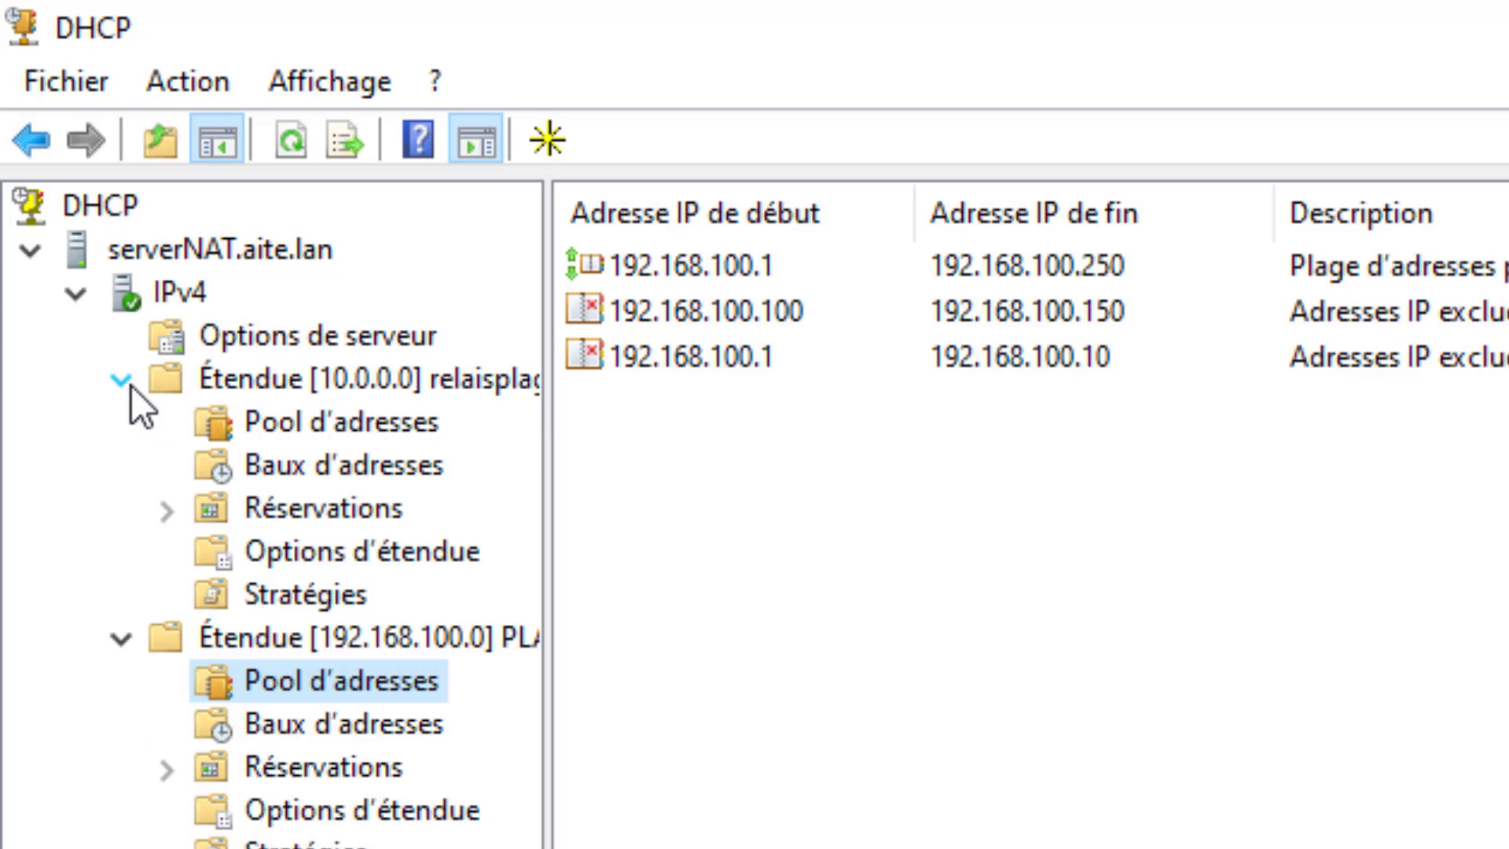
pyautogui.click(423, 377)
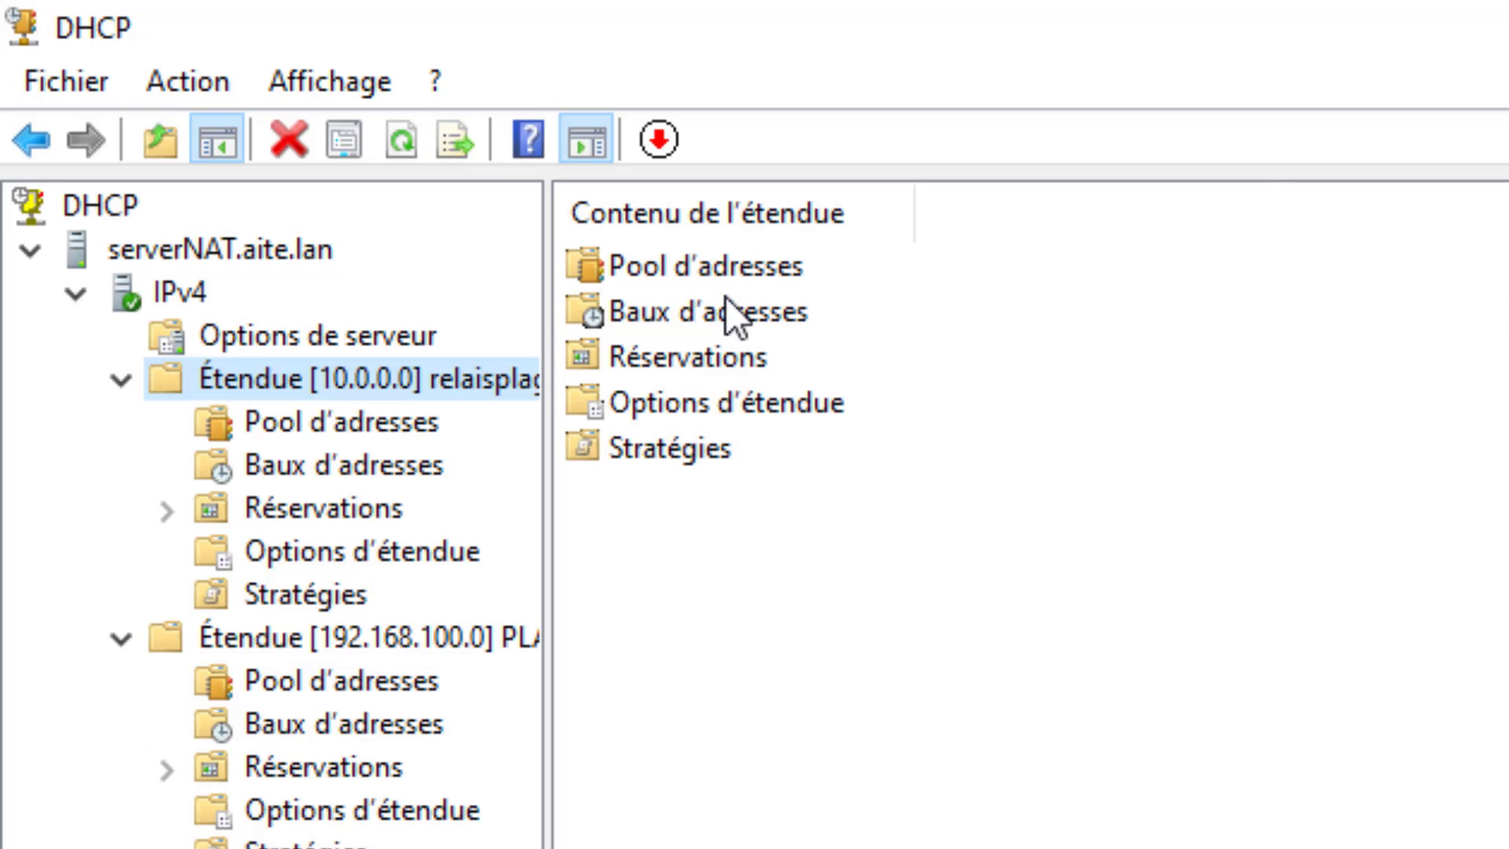
pyautogui.doubleClick(700, 272)
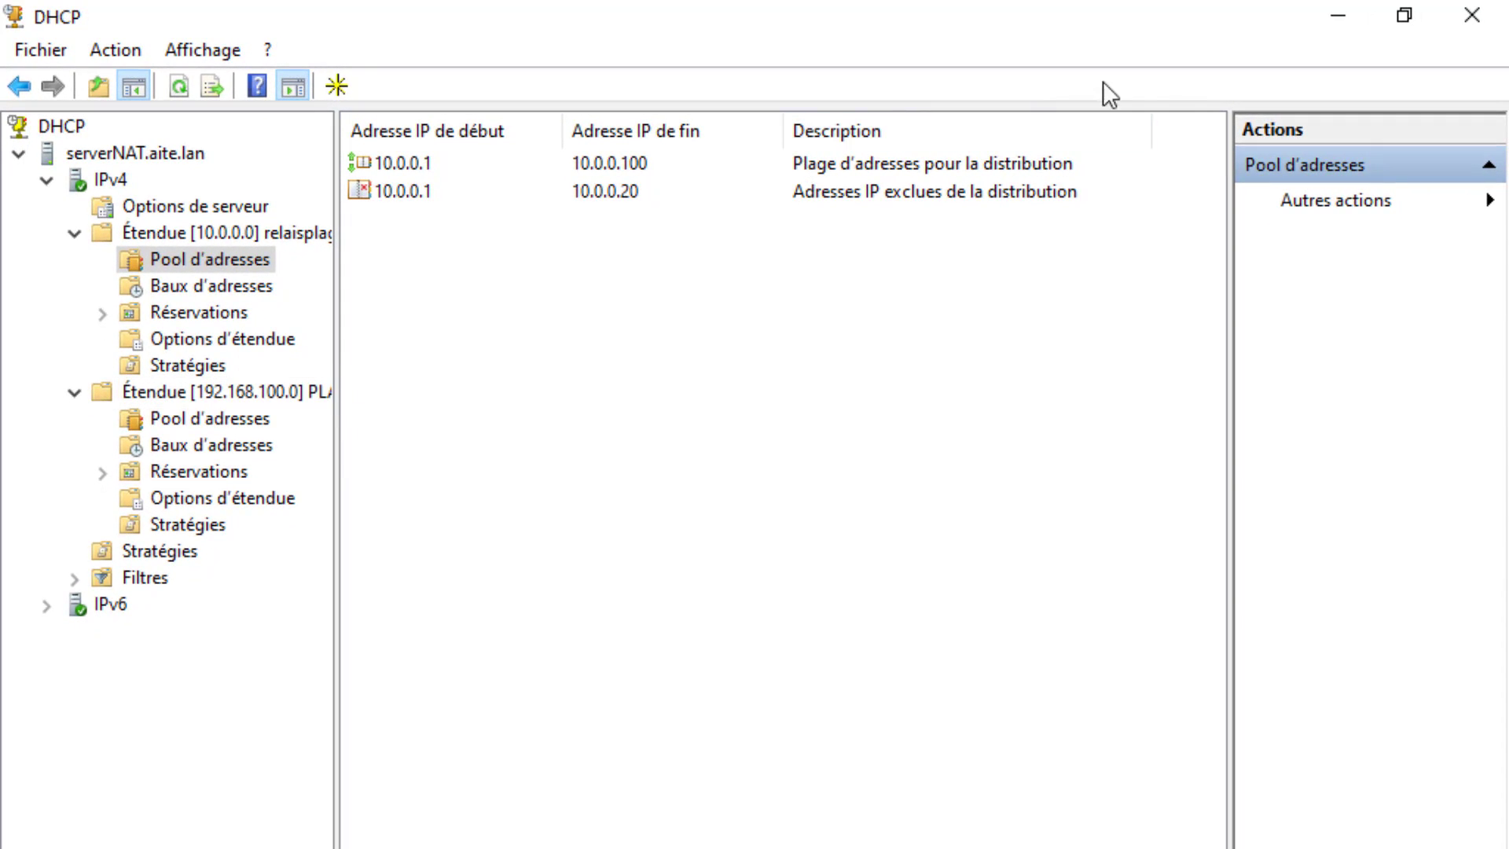
pyautogui.click(1471, 20)
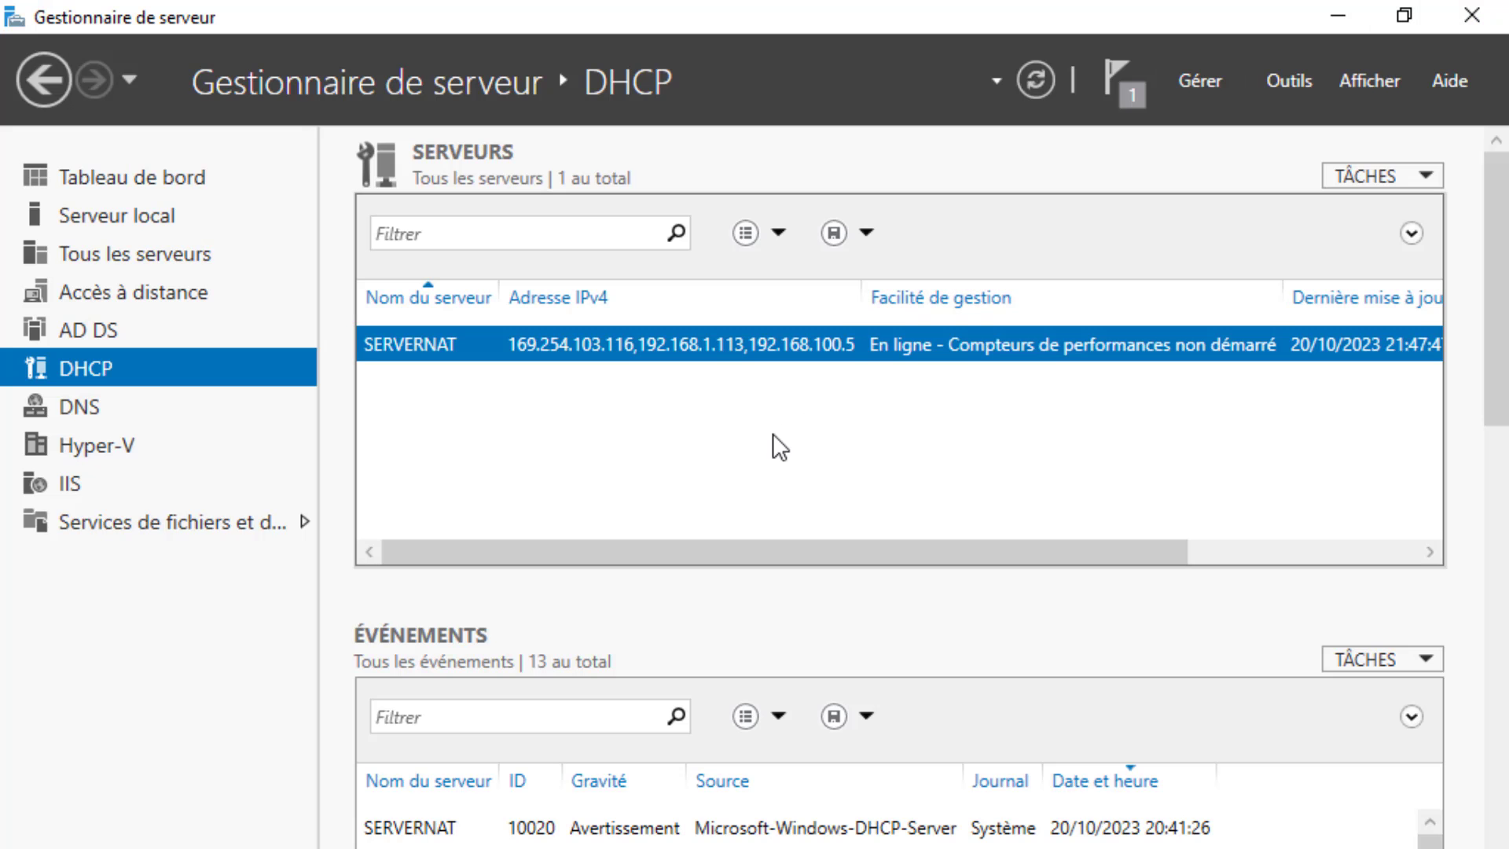
# Step: Switch to Hyper-V Manager, select the SRV_ROUTER virtual machine and bring up its session
pyautogui.click(169, 236)
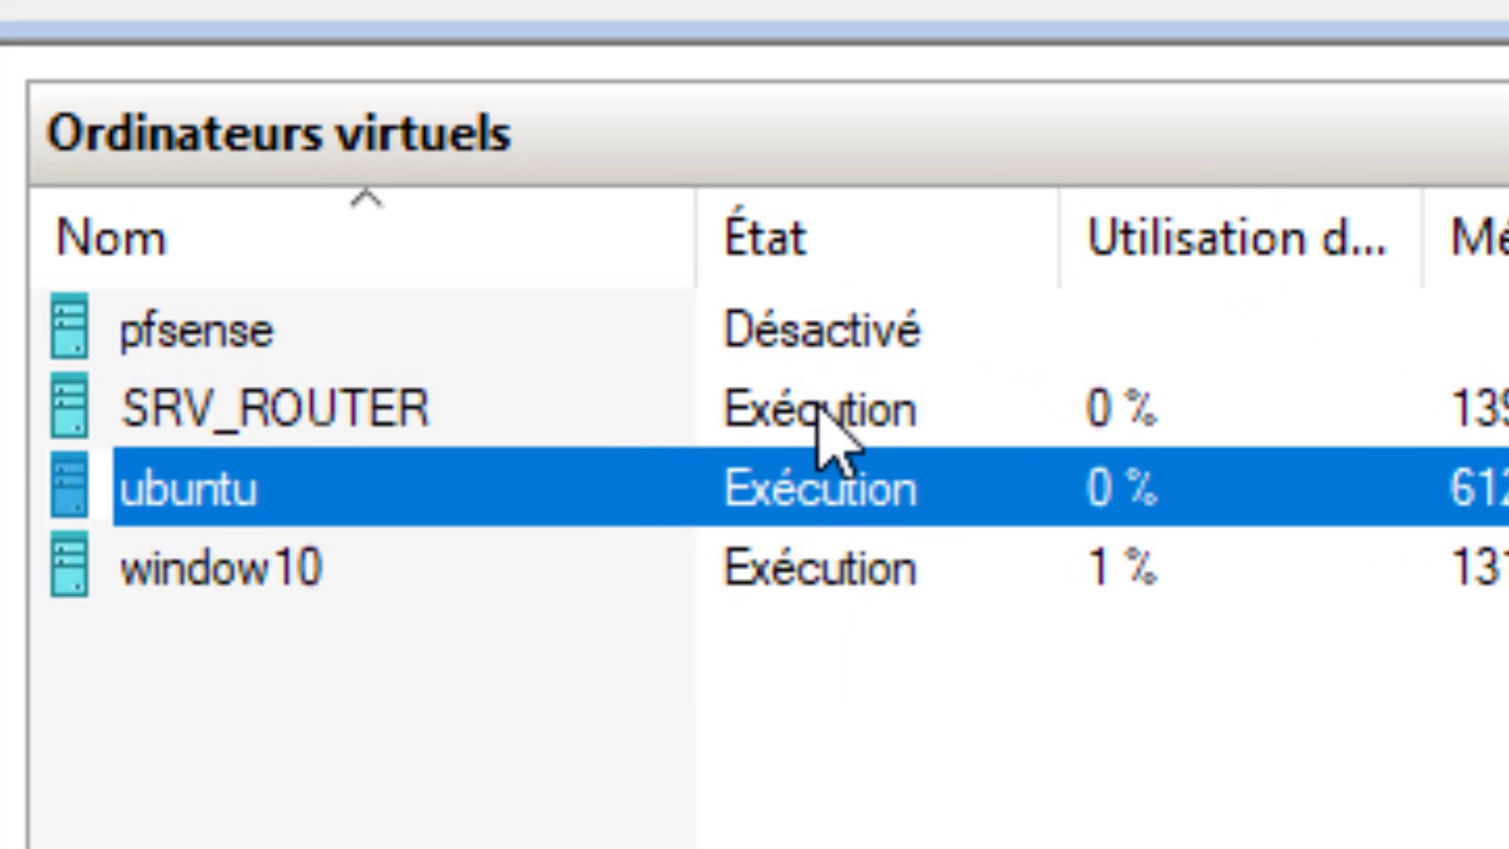
pyautogui.click(554, 405)
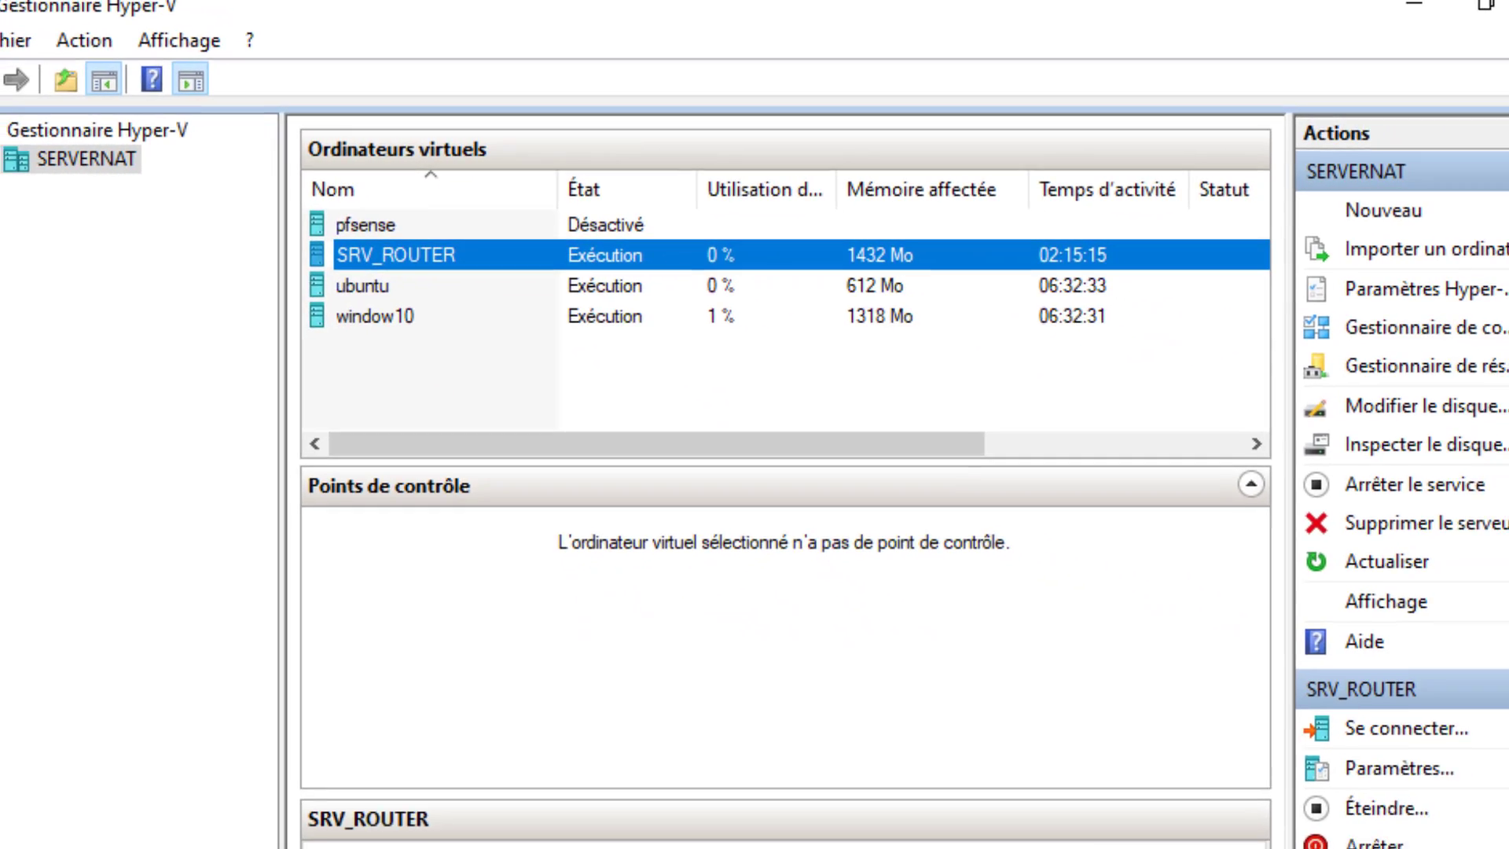
pyautogui.click(253, 844)
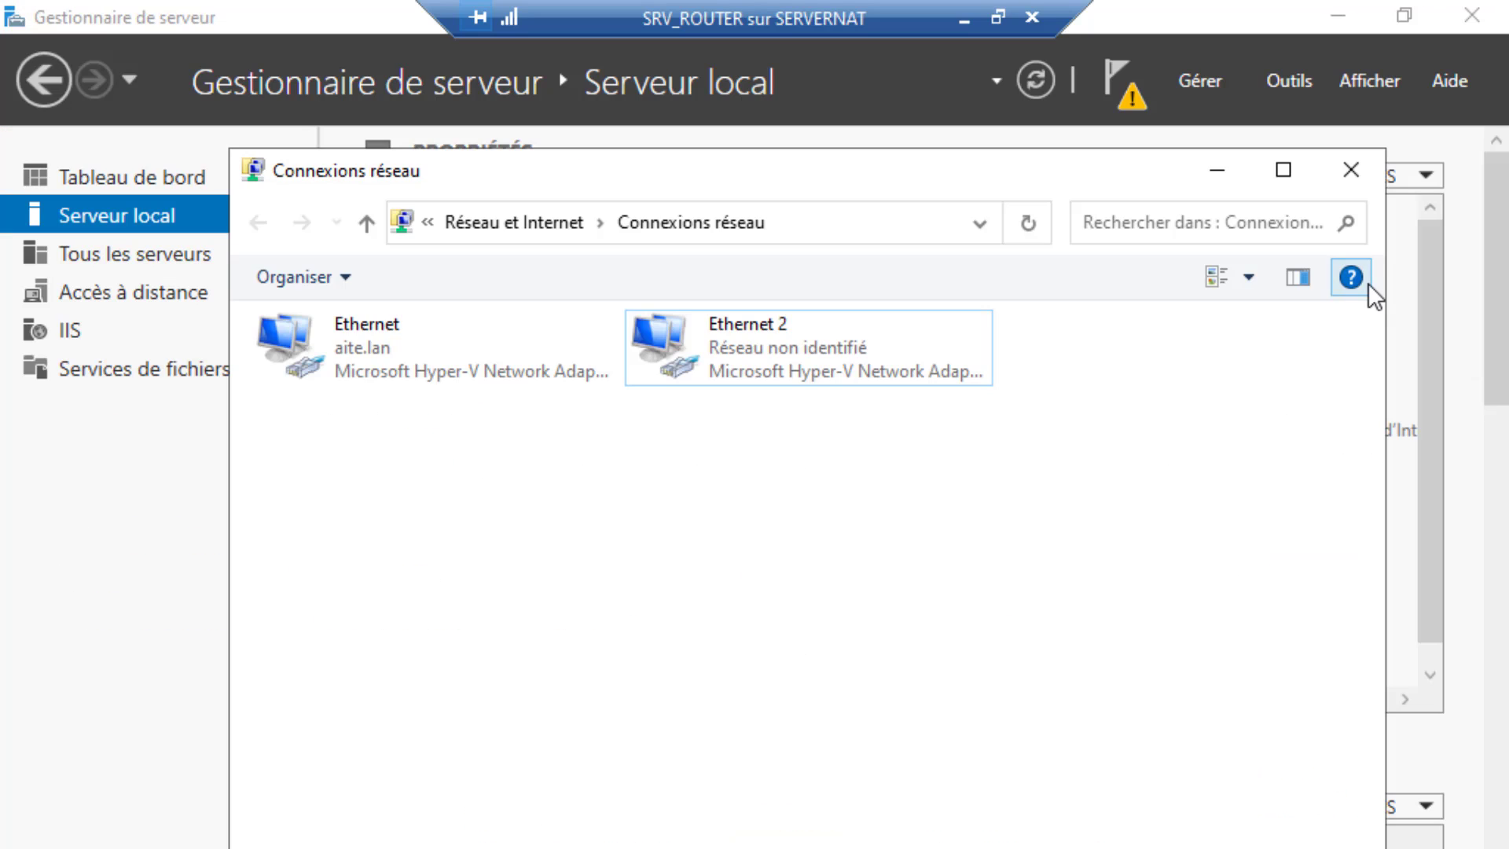
# Step: View SRV_ROUTER's local server properties and return to its network connections, keeping only one connections window open
pyautogui.click(1360, 180)
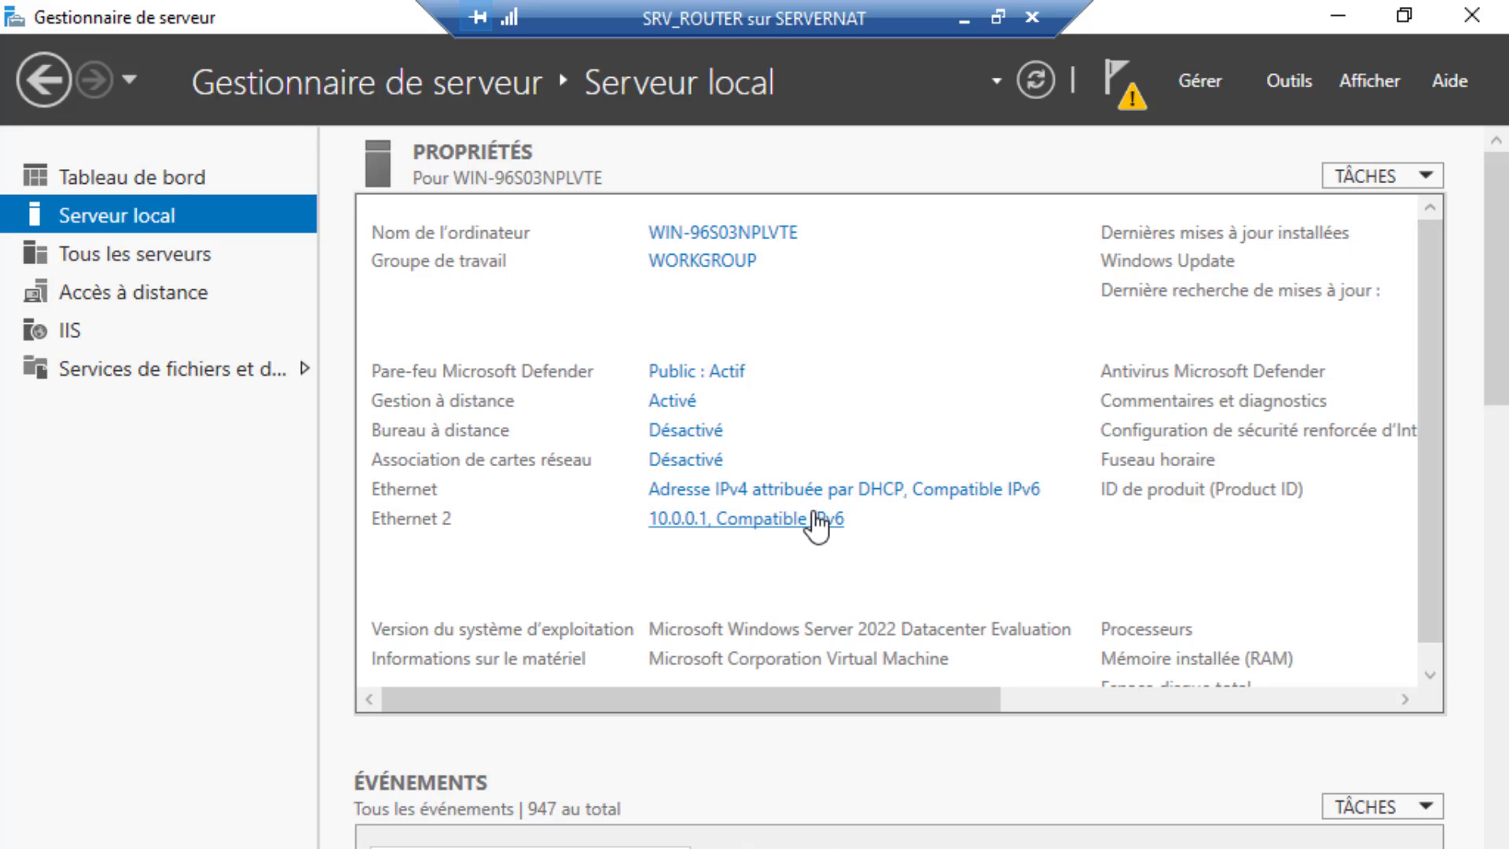
pyautogui.click(800, 491)
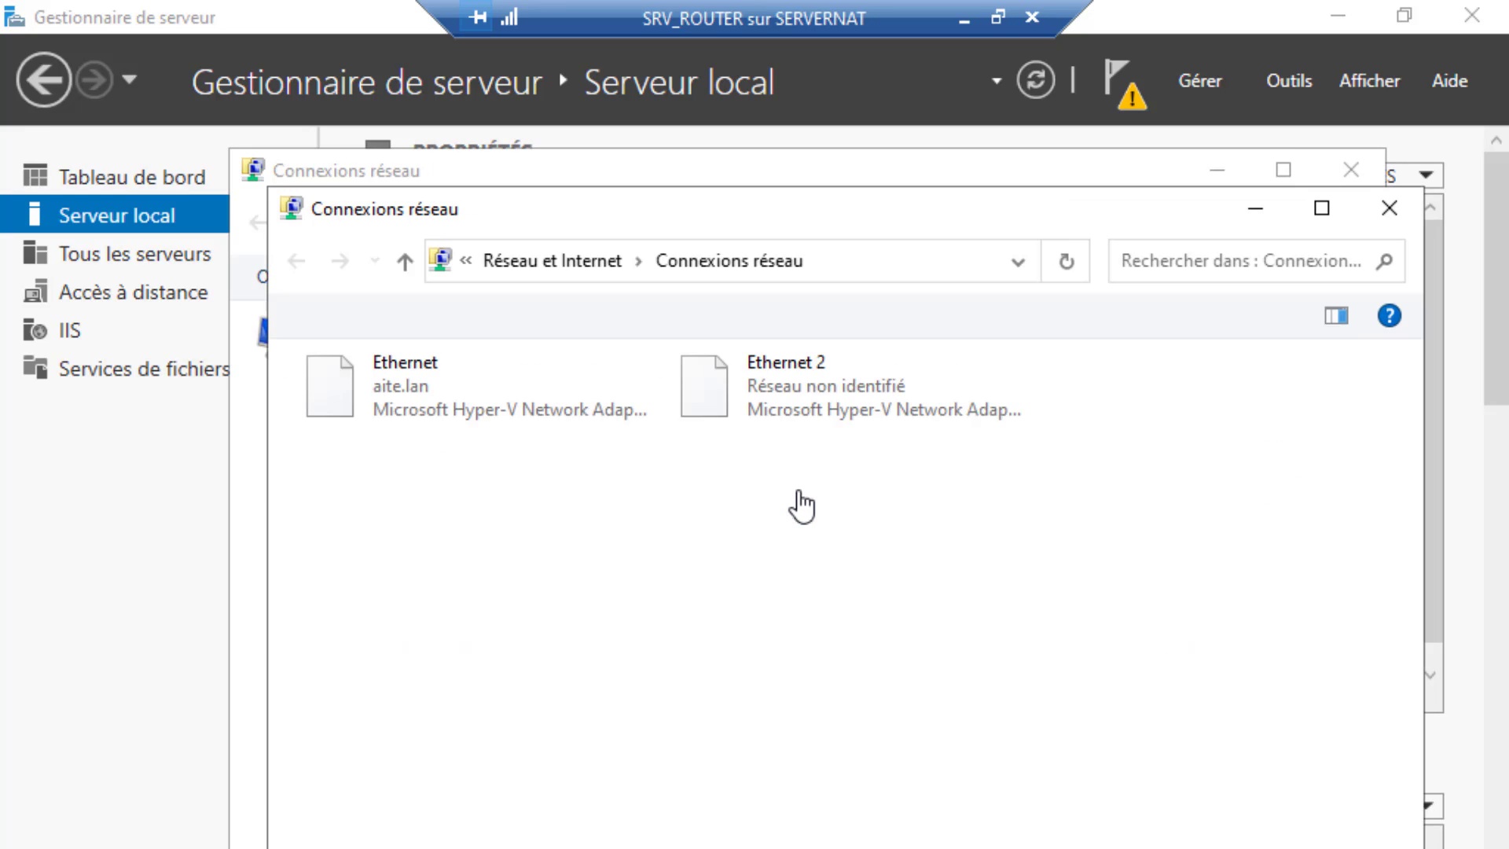
pyautogui.click(1388, 208)
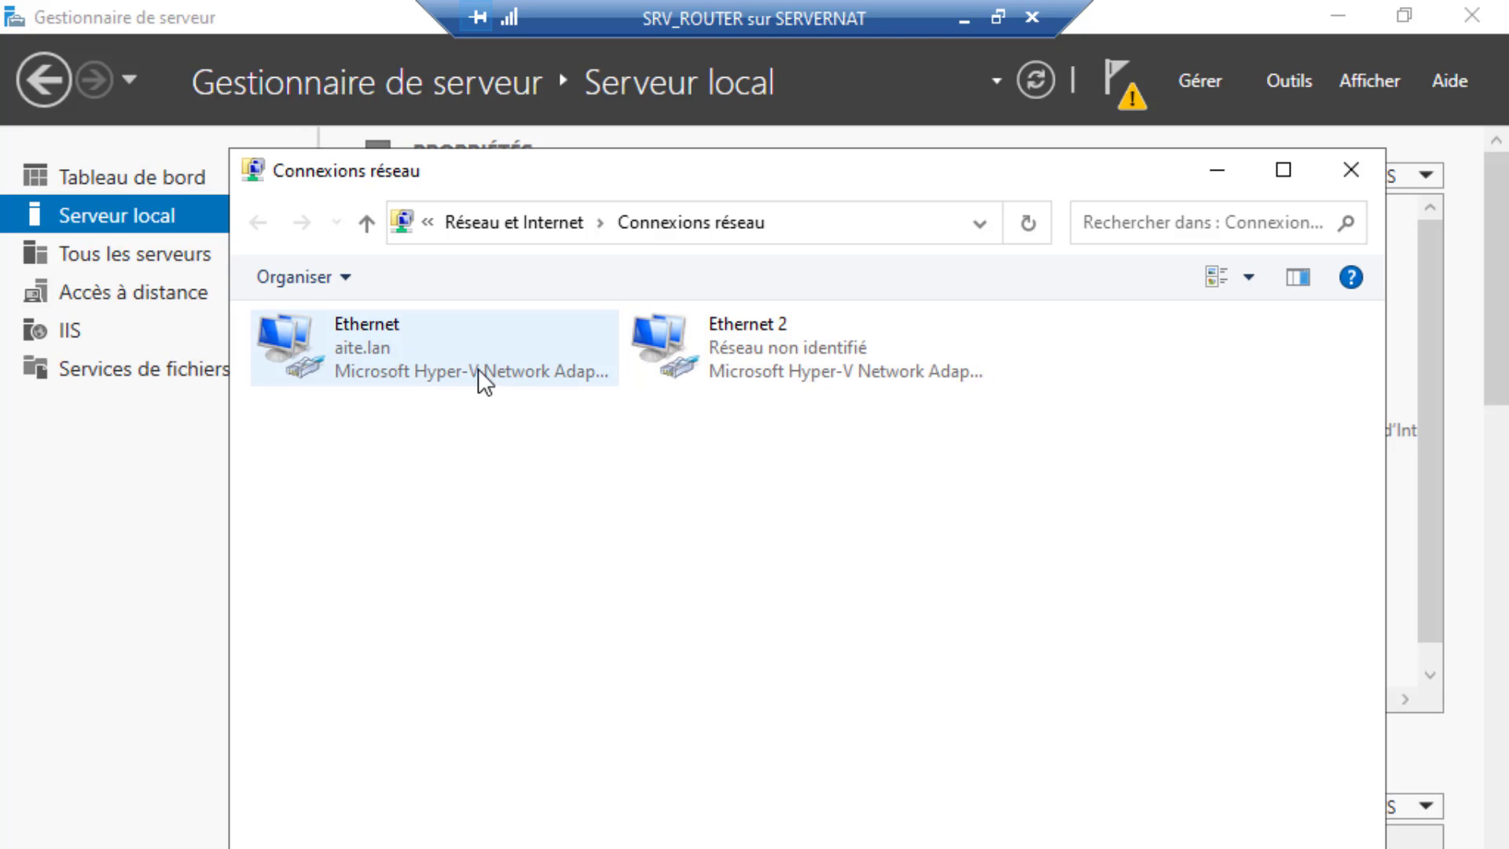
# Step: Check the status and connection details of SRV_ROUTER's Ethernet adapter, and close its dialogs
pyautogui.click(429, 369)
pyautogui.rightClick(428, 369)
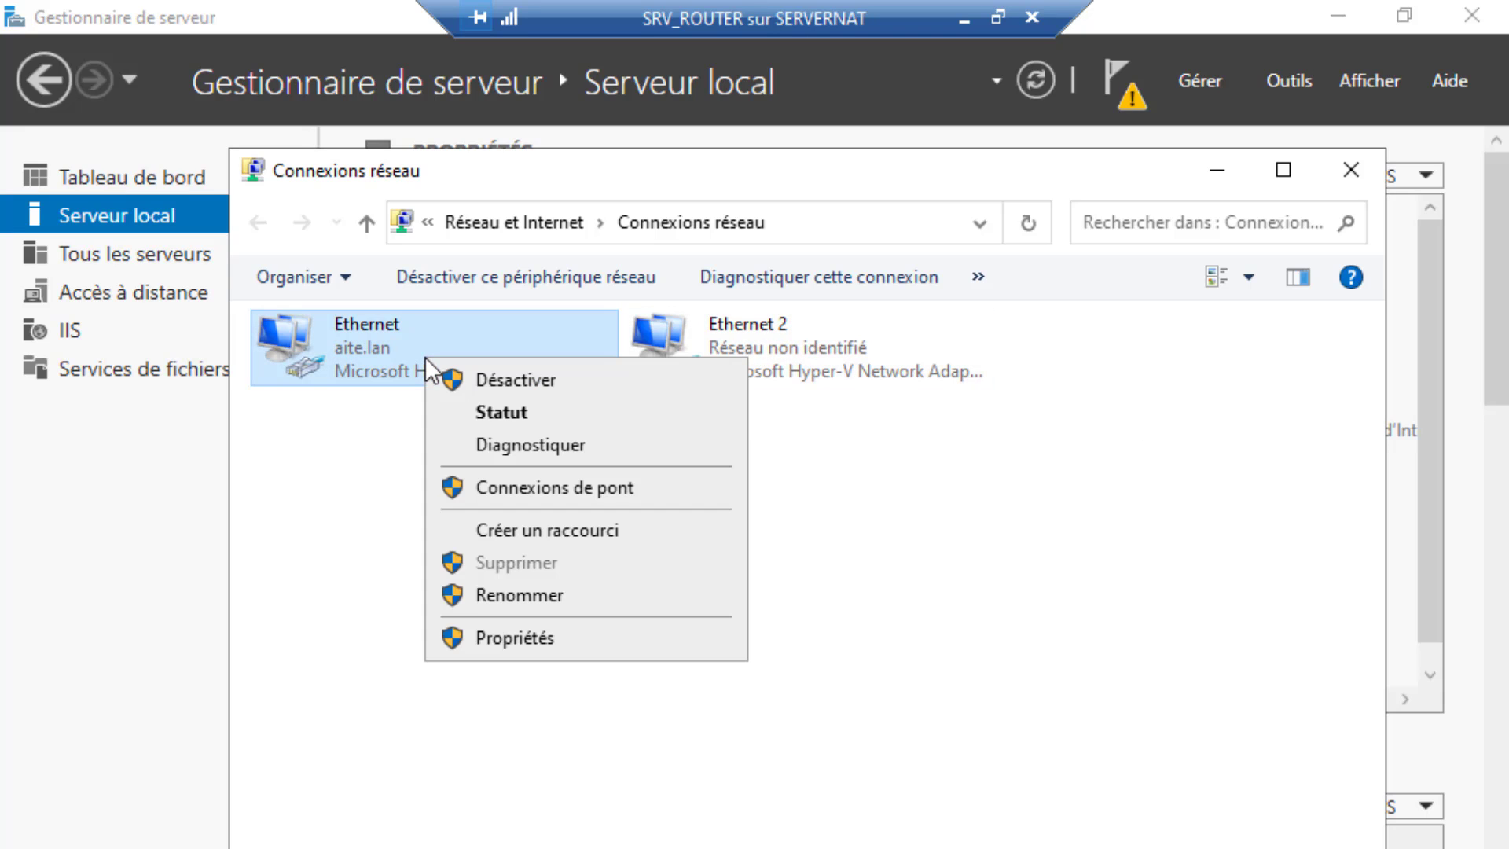
pyautogui.click(466, 415)
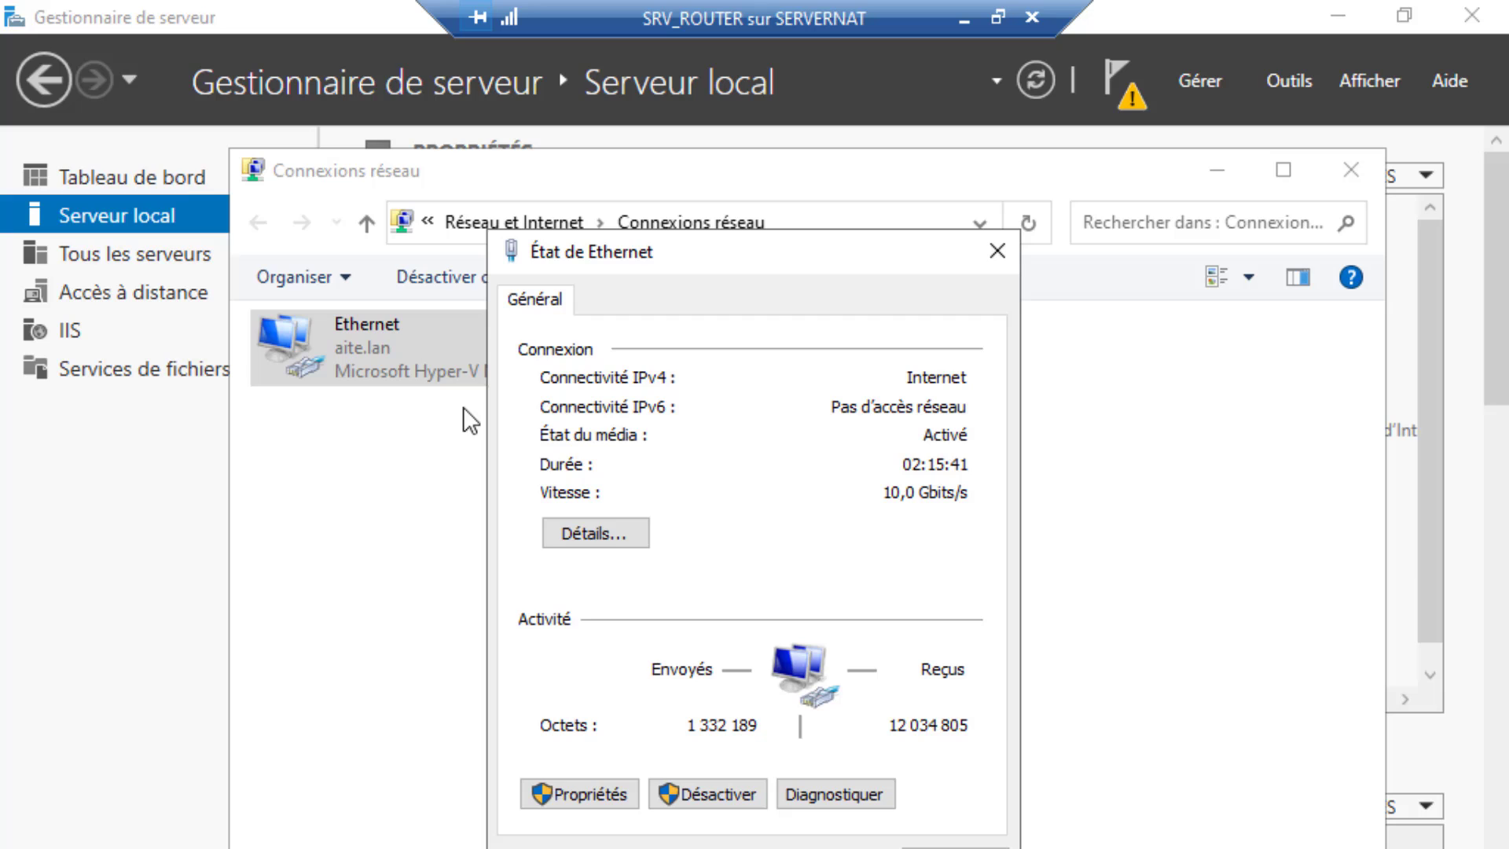
pyautogui.click(611, 533)
pyautogui.click(1006, 296)
pyautogui.click(997, 250)
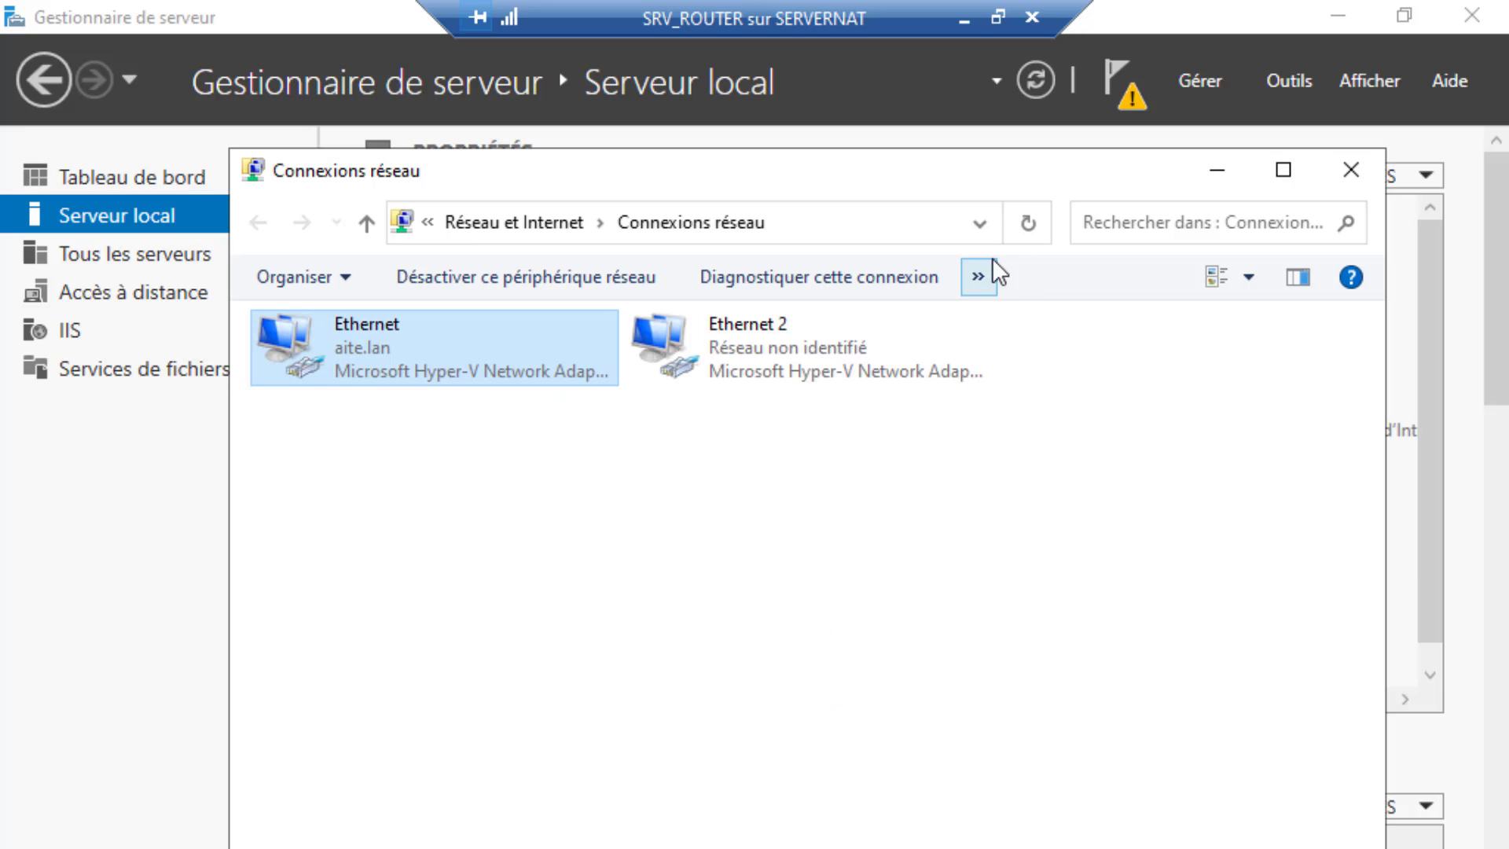
# Step: Check the status and connection details of SRV_ROUTER's Ethernet 2 adapter, and close the network connections
pyautogui.click(830, 382)
pyautogui.rightClick(826, 374)
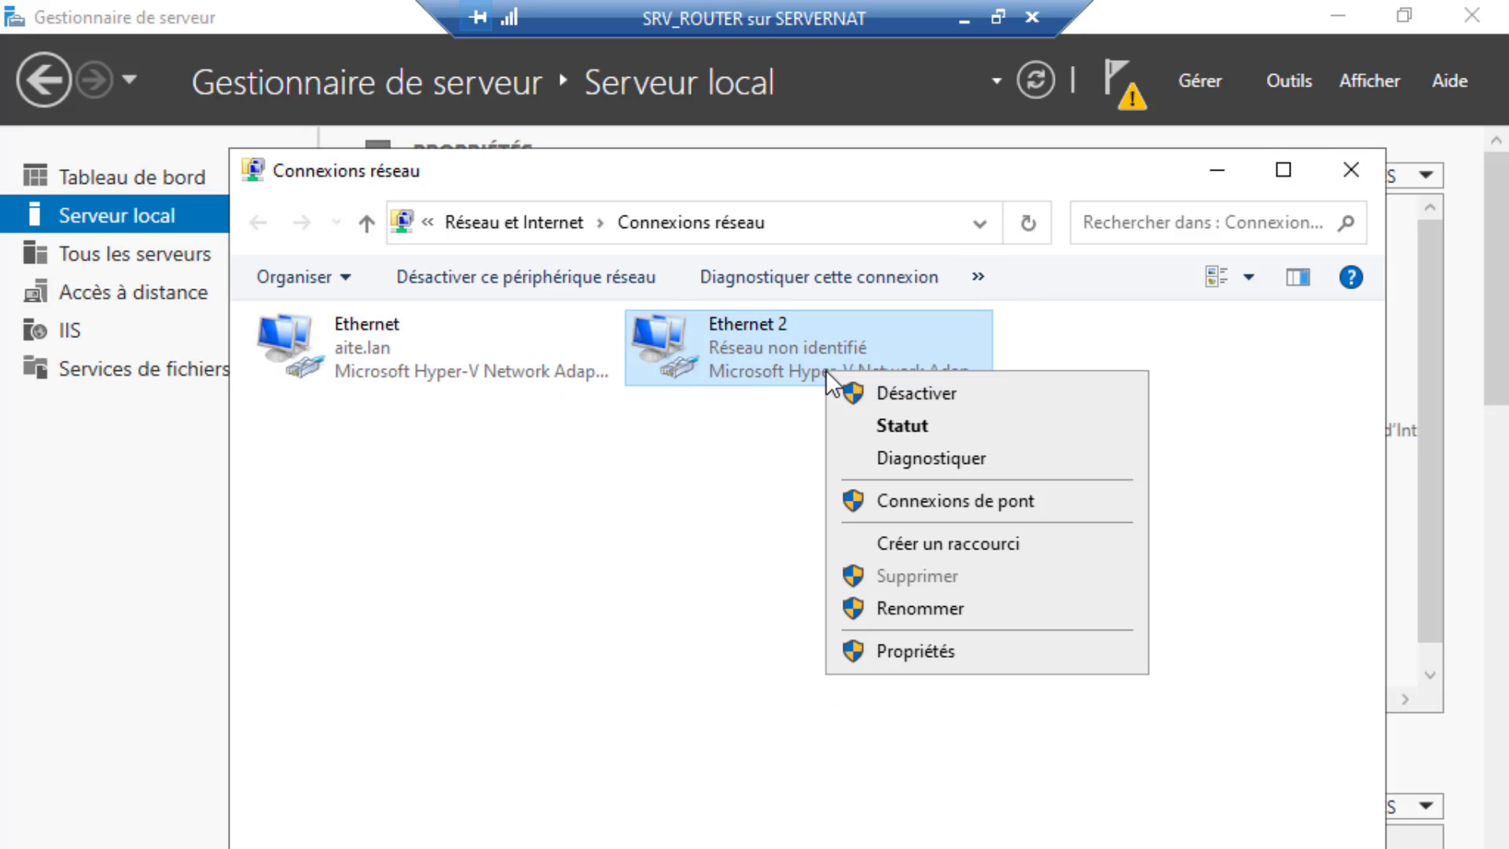
pyautogui.click(869, 418)
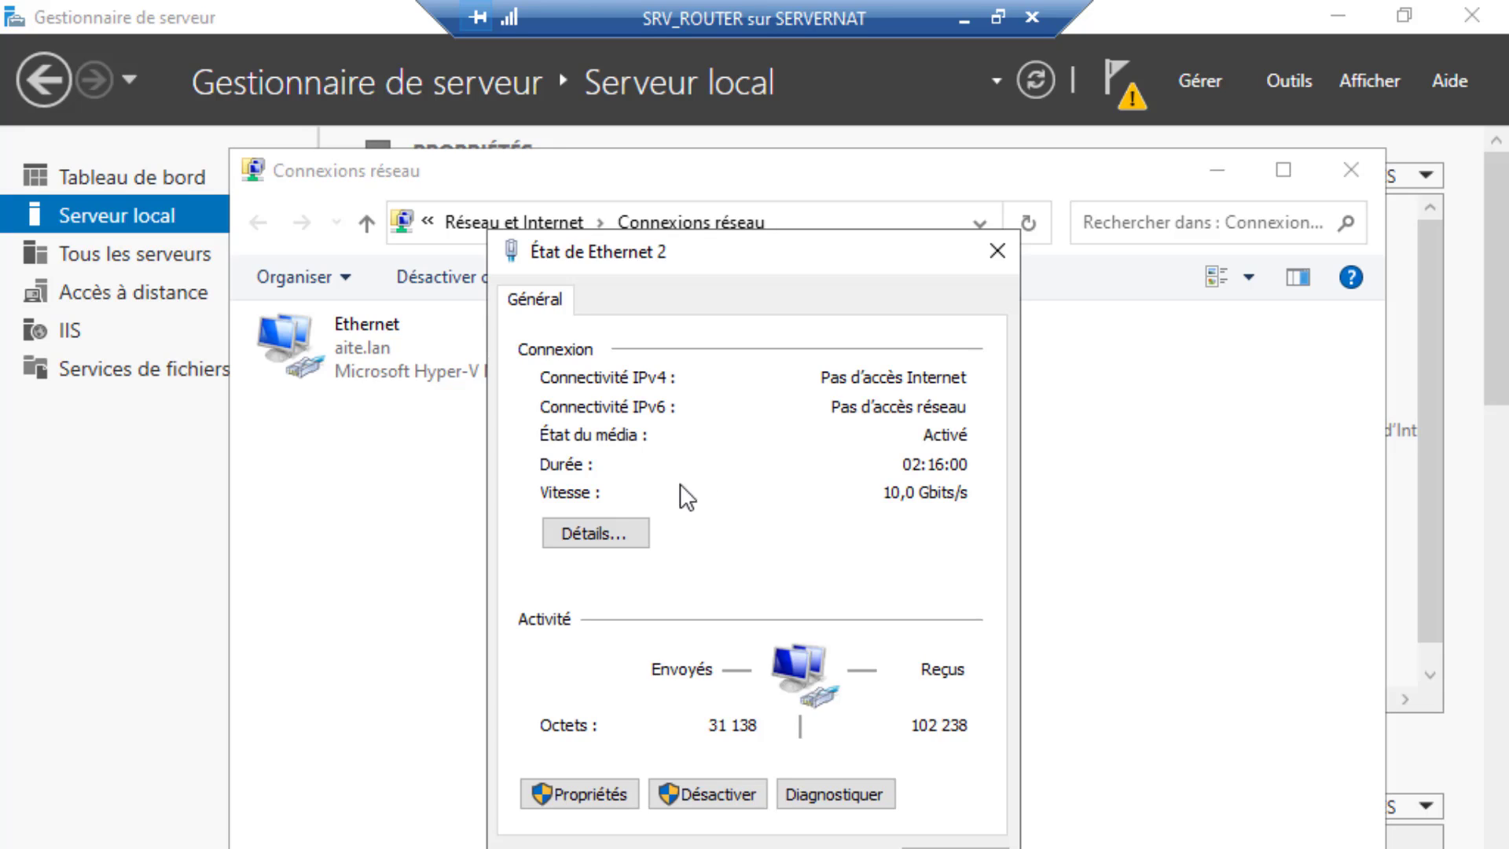
pyautogui.click(602, 528)
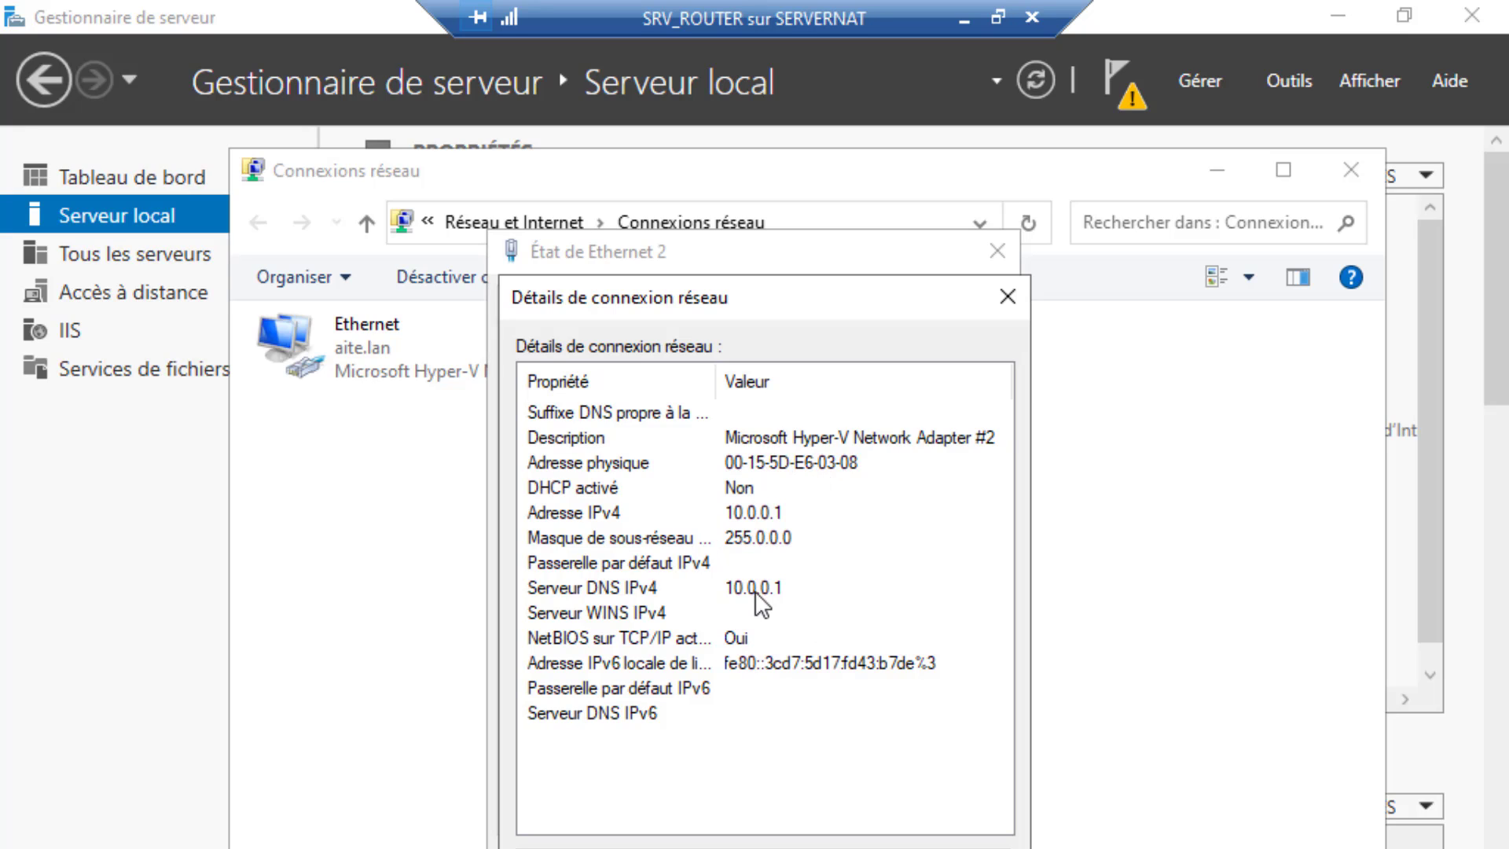
pyautogui.click(998, 305)
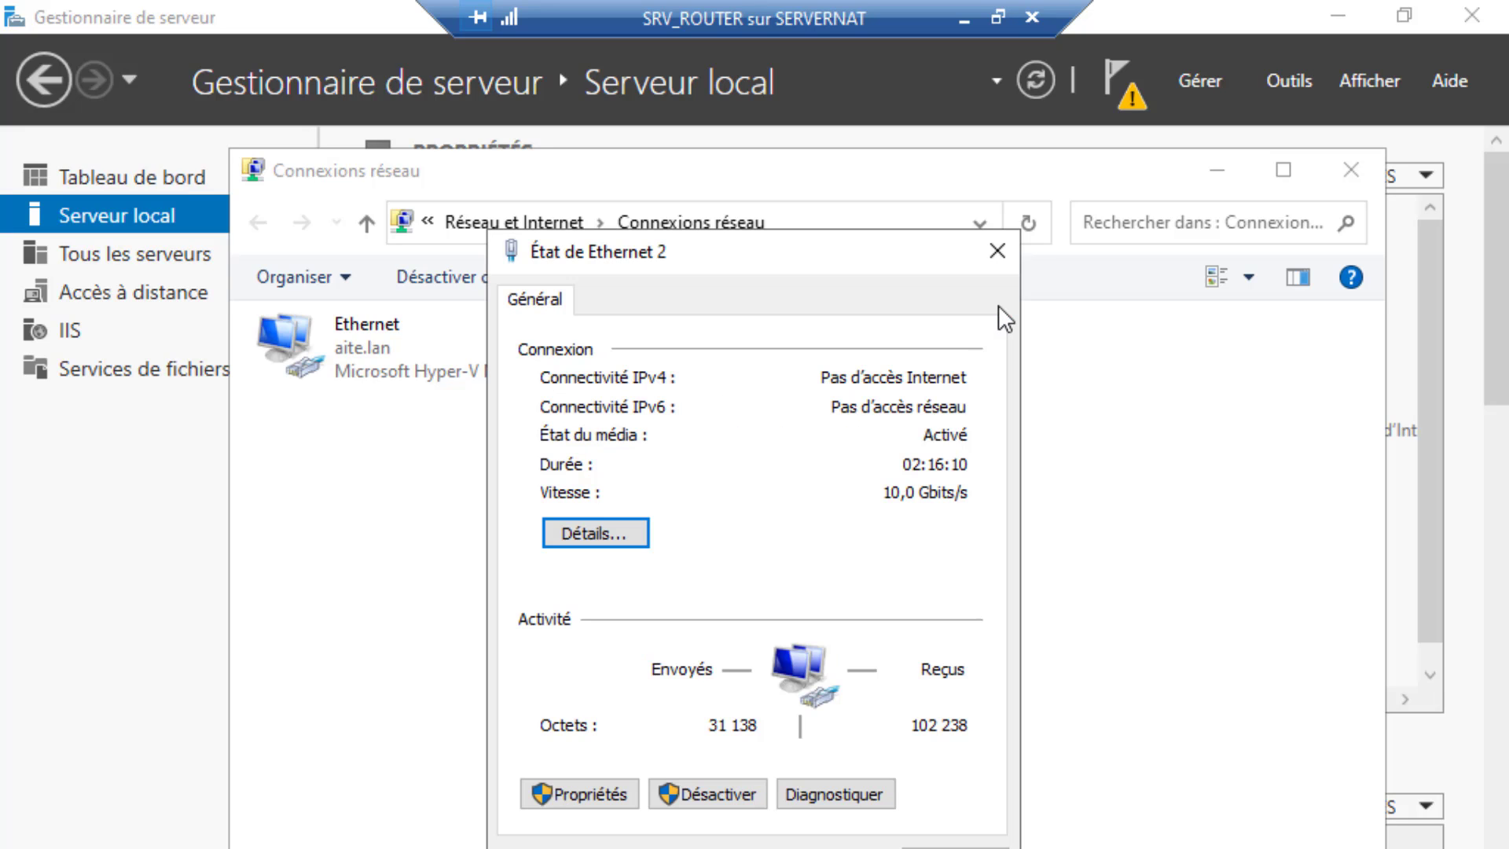
pyautogui.click(997, 253)
pyautogui.click(1351, 170)
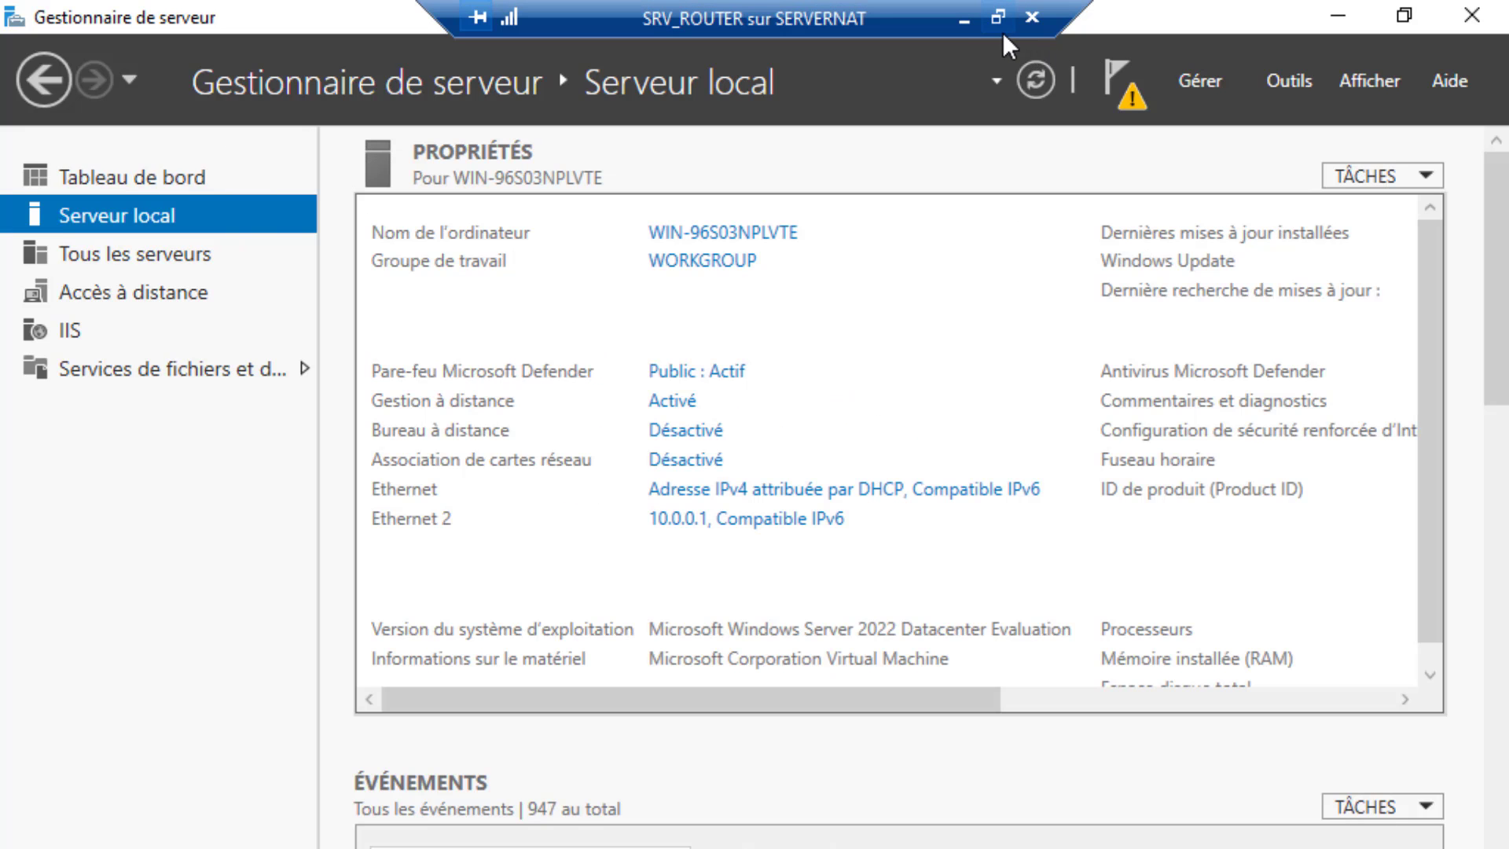
# Step: Minimize the SRV_ROUTER session and select the ubuntu and window10 virtual machines in turn in Hyper-V Manager
pyautogui.click(967, 26)
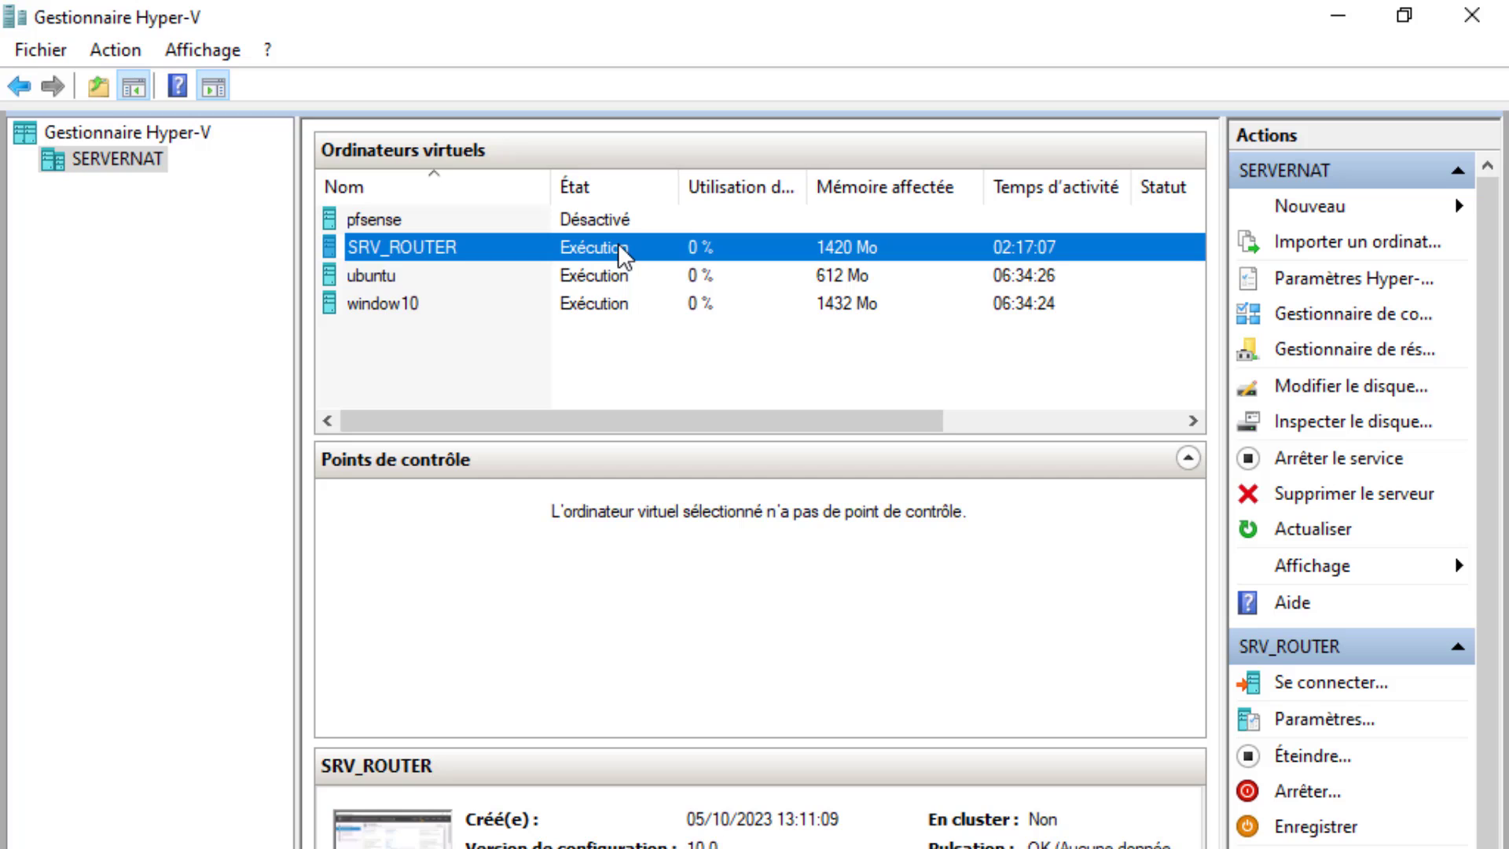
pyautogui.click(568, 279)
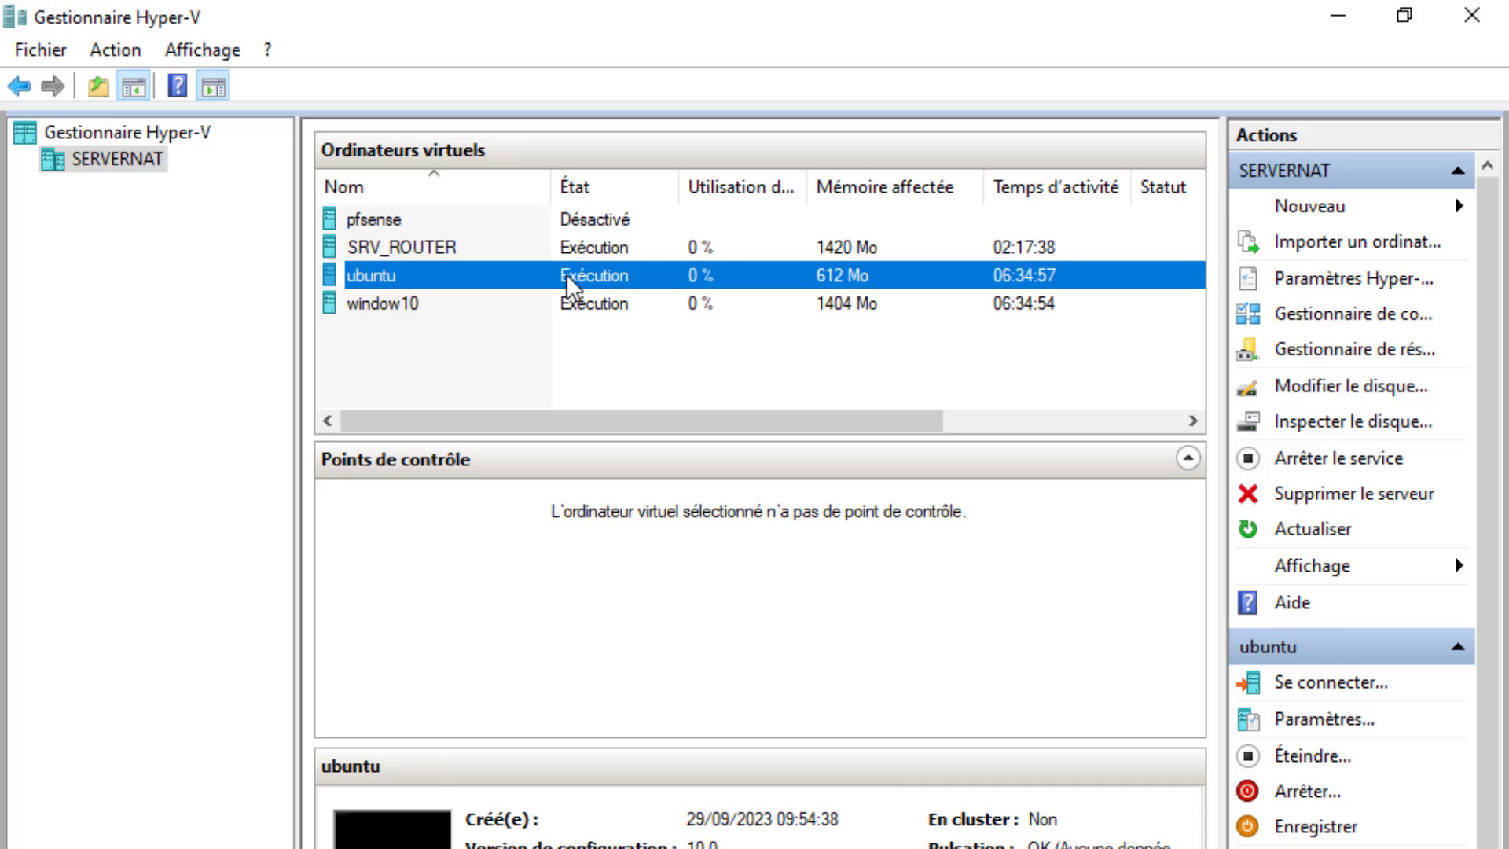
pyautogui.click(602, 302)
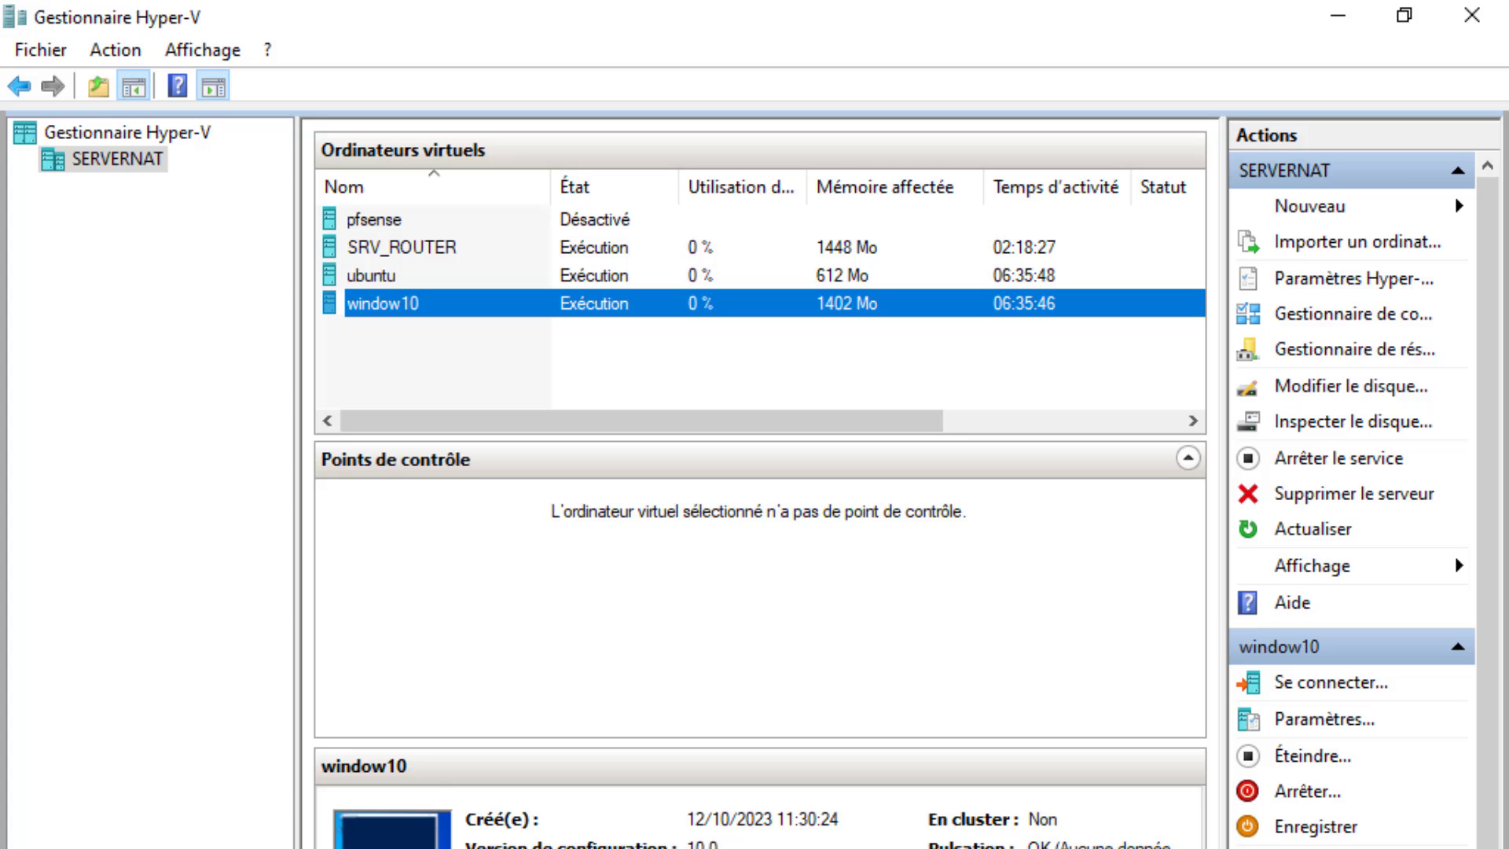
# Step: Switch to the ubuntu virtual machine, enlarge its window and list its network interfaces with ip a
pyautogui.moveTo(572, 847)
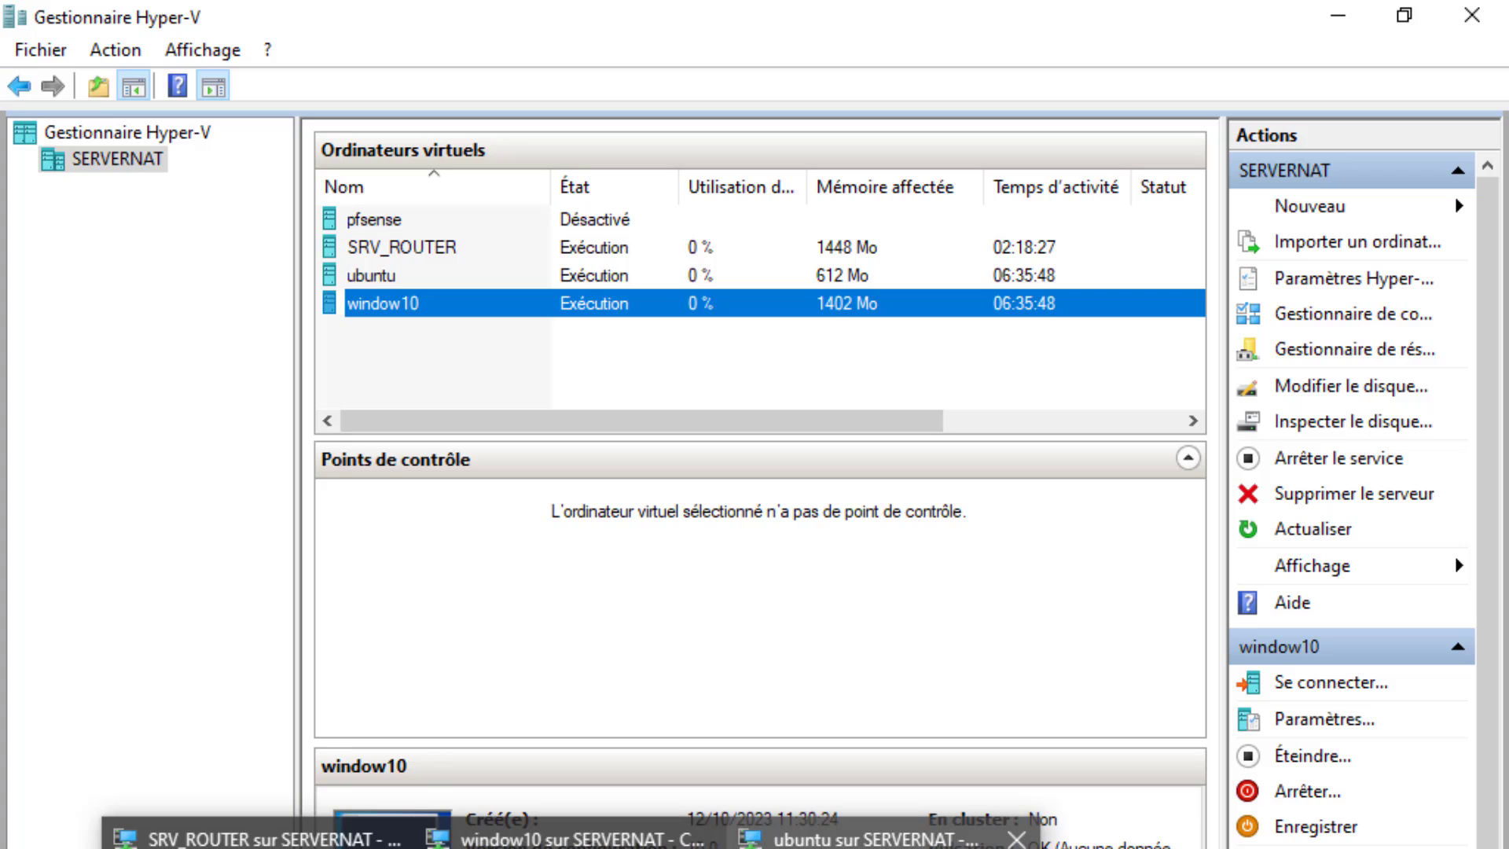
pyautogui.click(888, 841)
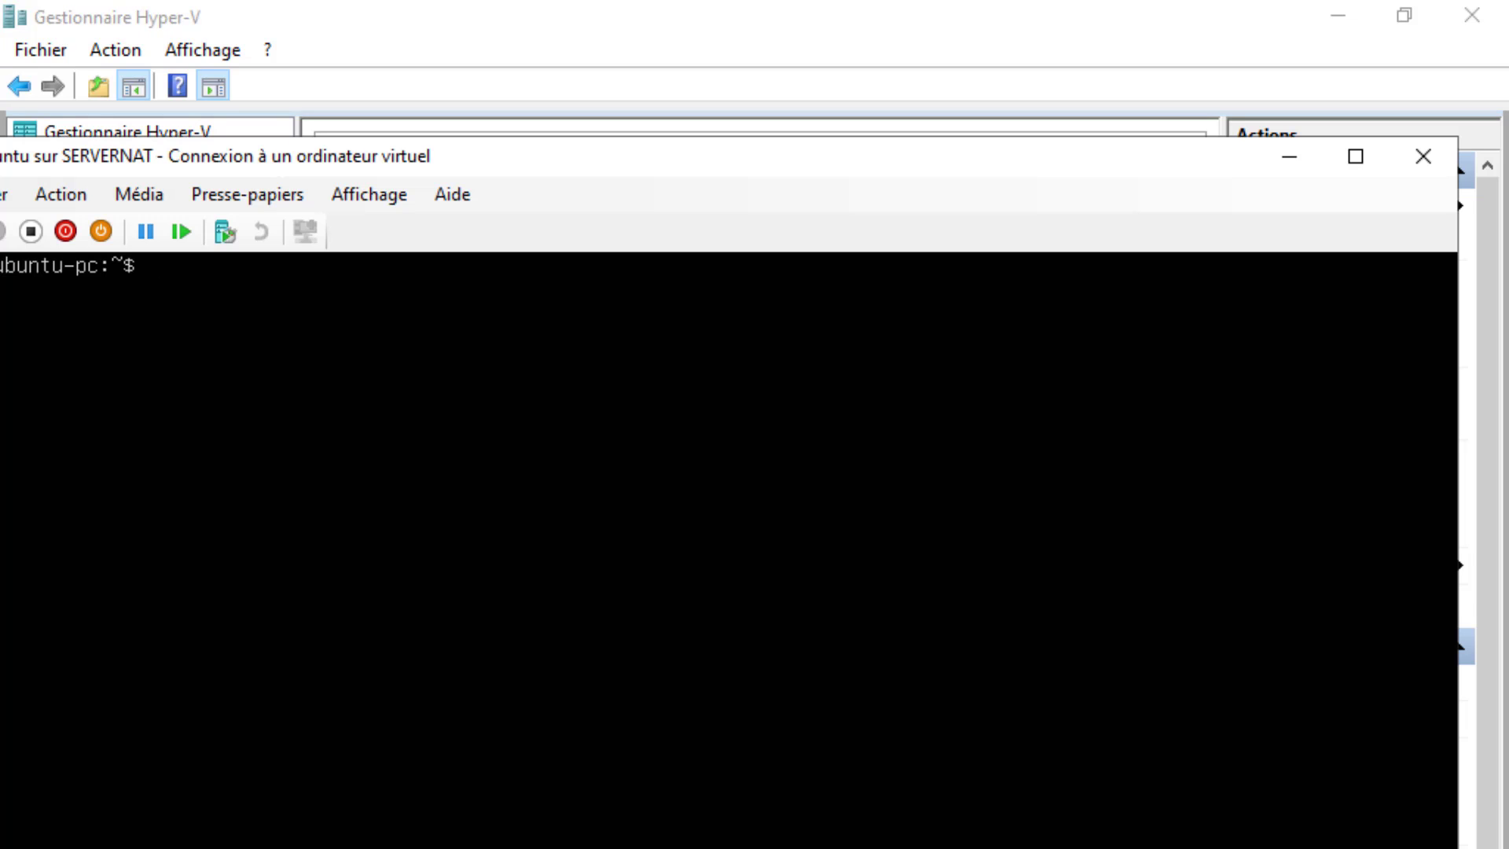
pyautogui.click(1347, 157)
pyautogui.write('ip')
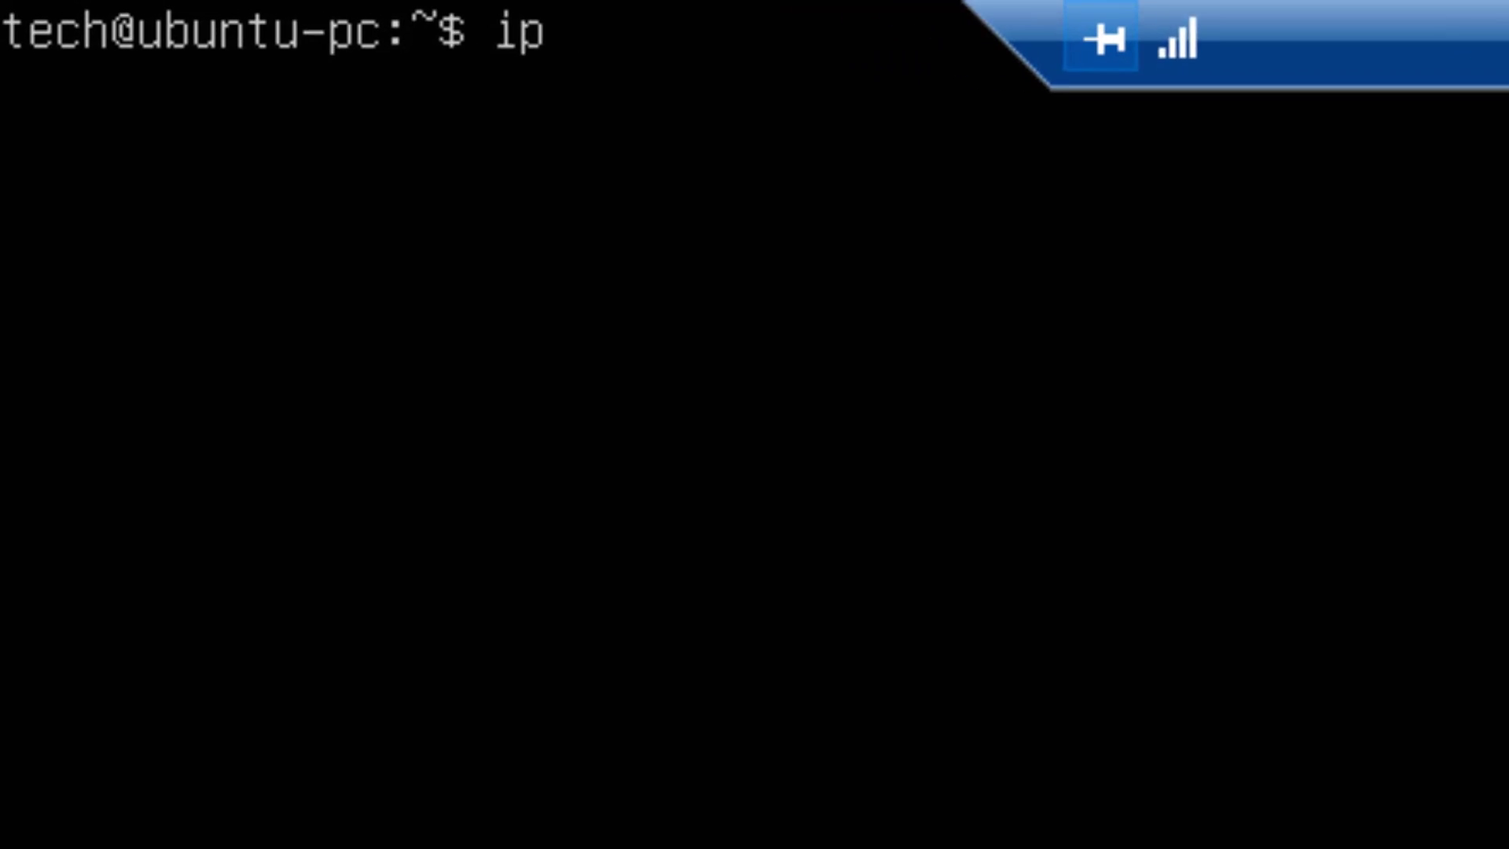
pyautogui.write(' a')
pyautogui.press('Return')
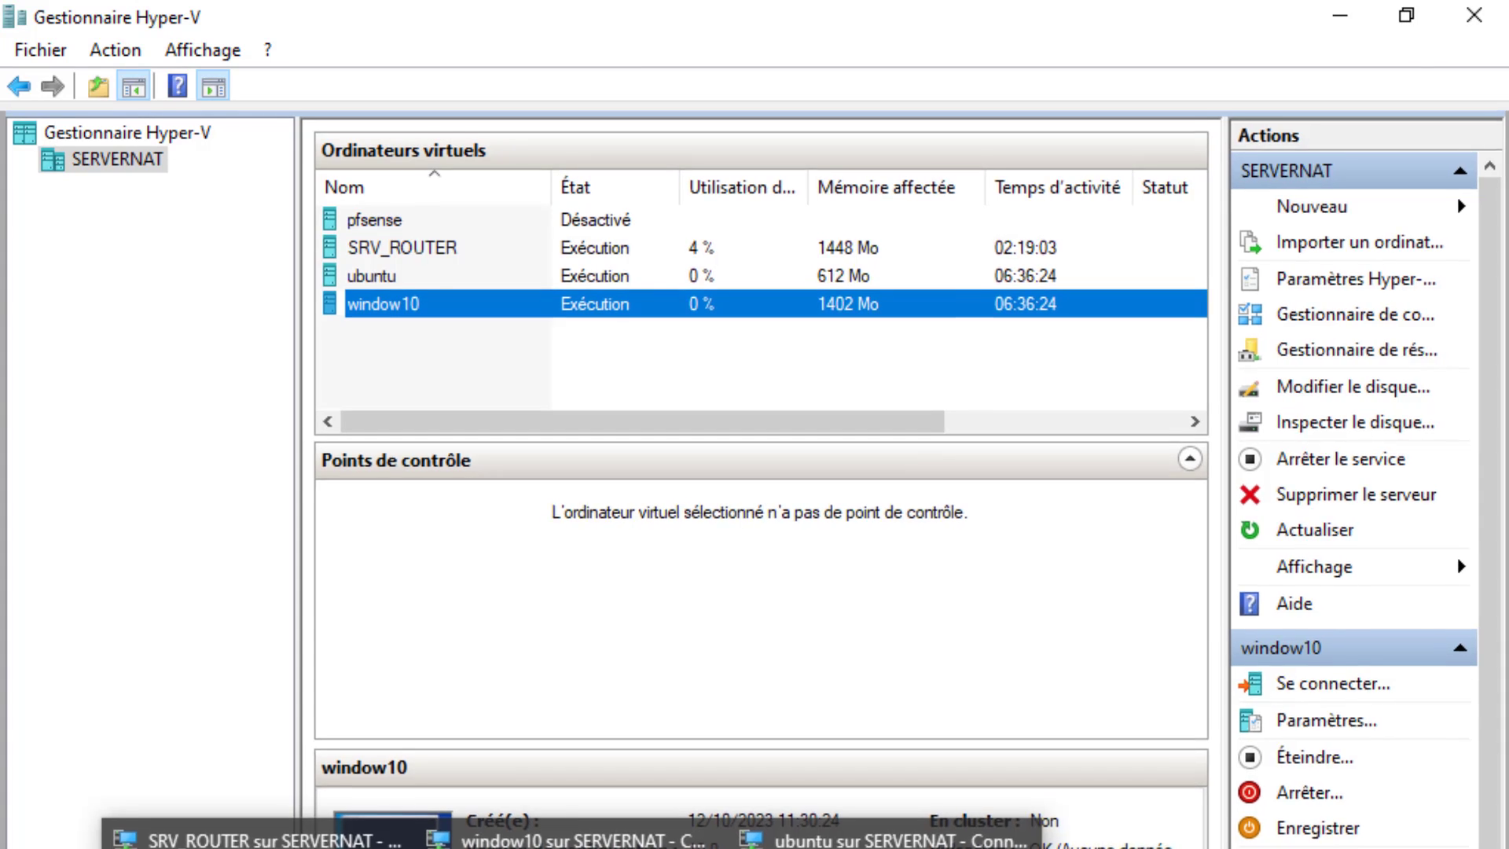
# Step: Switch to the window10 virtual machine and run ipconfig in its PowerShell window
pyautogui.click(577, 845)
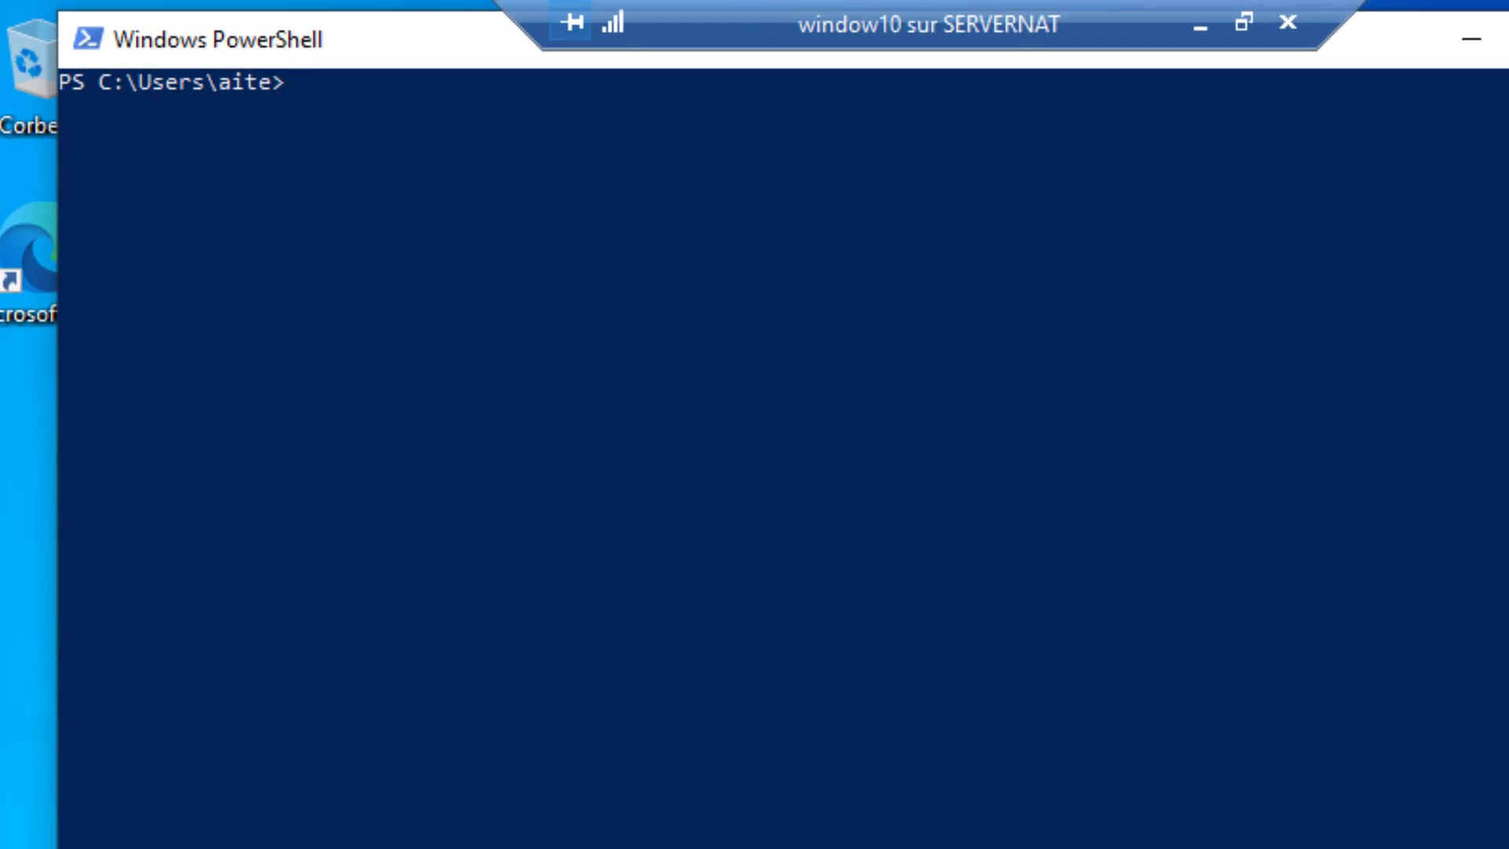
pyautogui.write('ipconfig')
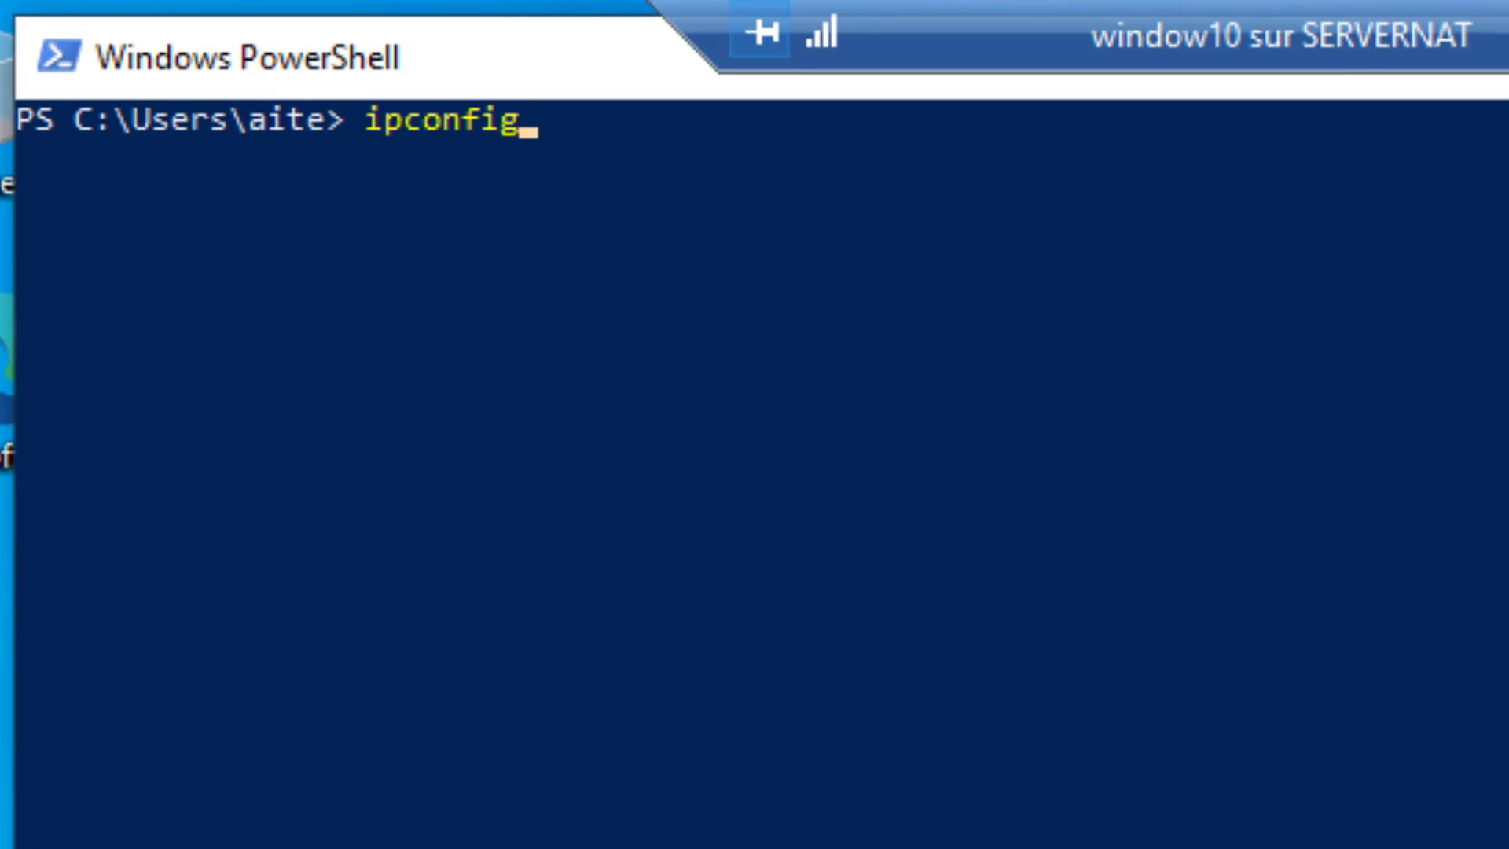
pyautogui.press('Return')
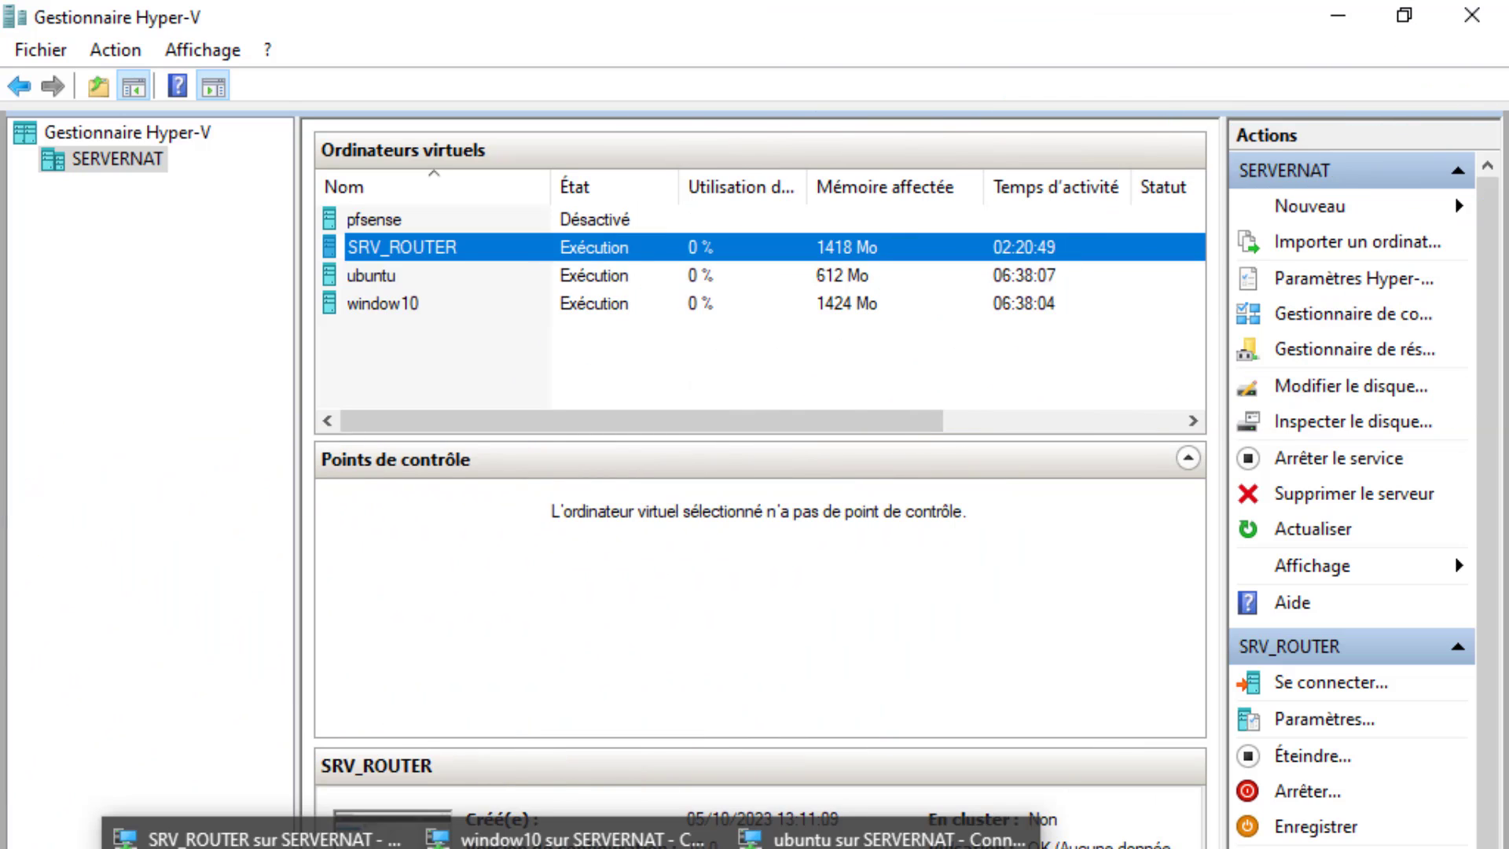
# Step: Switch to the SRV_ROUTER virtual machine, check its server roles in the Add Roles and Features wizard, and cancel the wizard
pyautogui.click(257, 840)
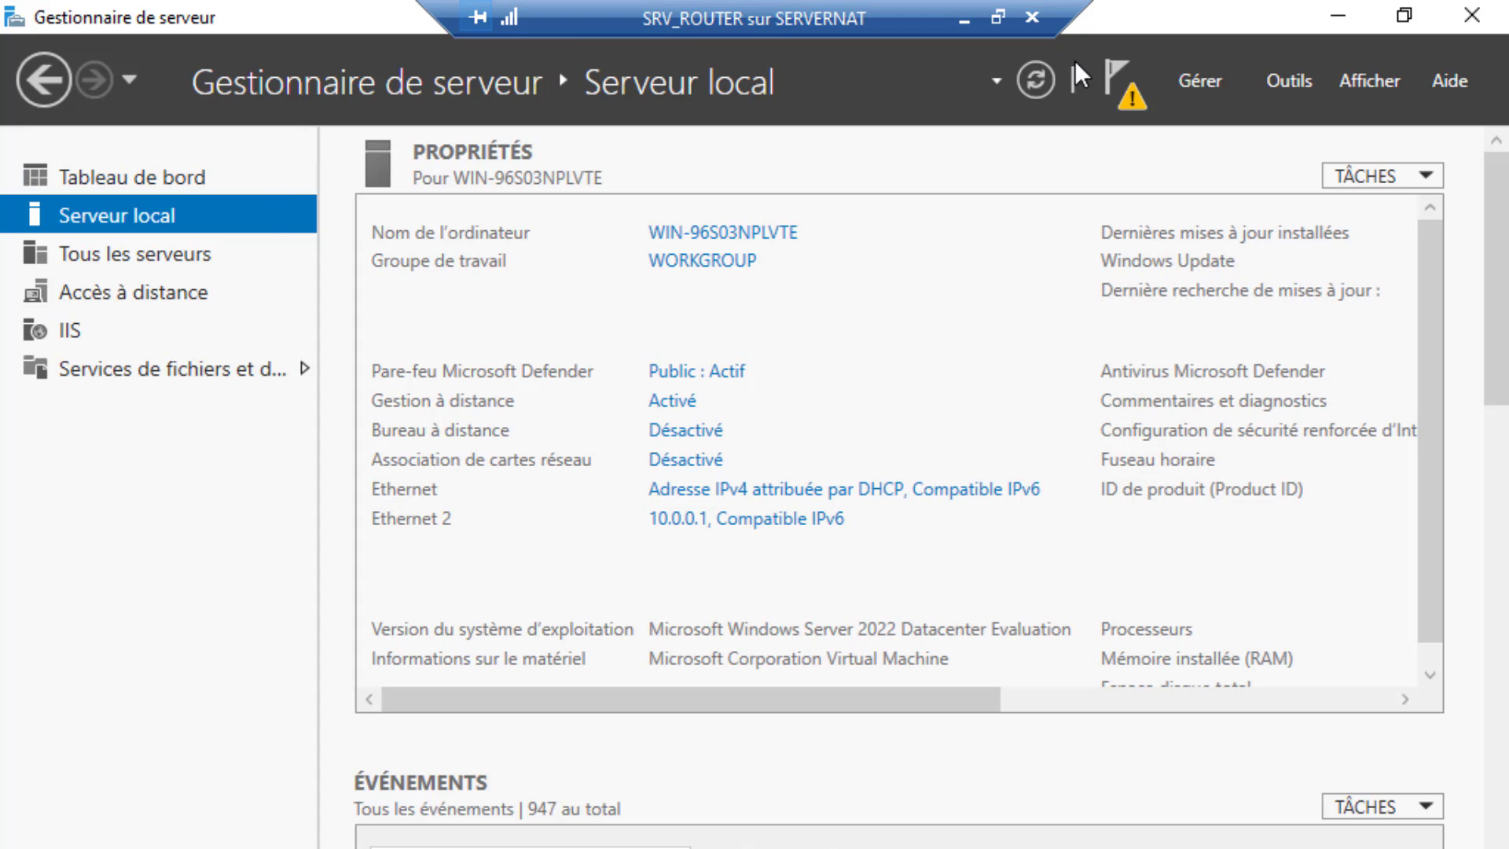
pyautogui.click(1200, 82)
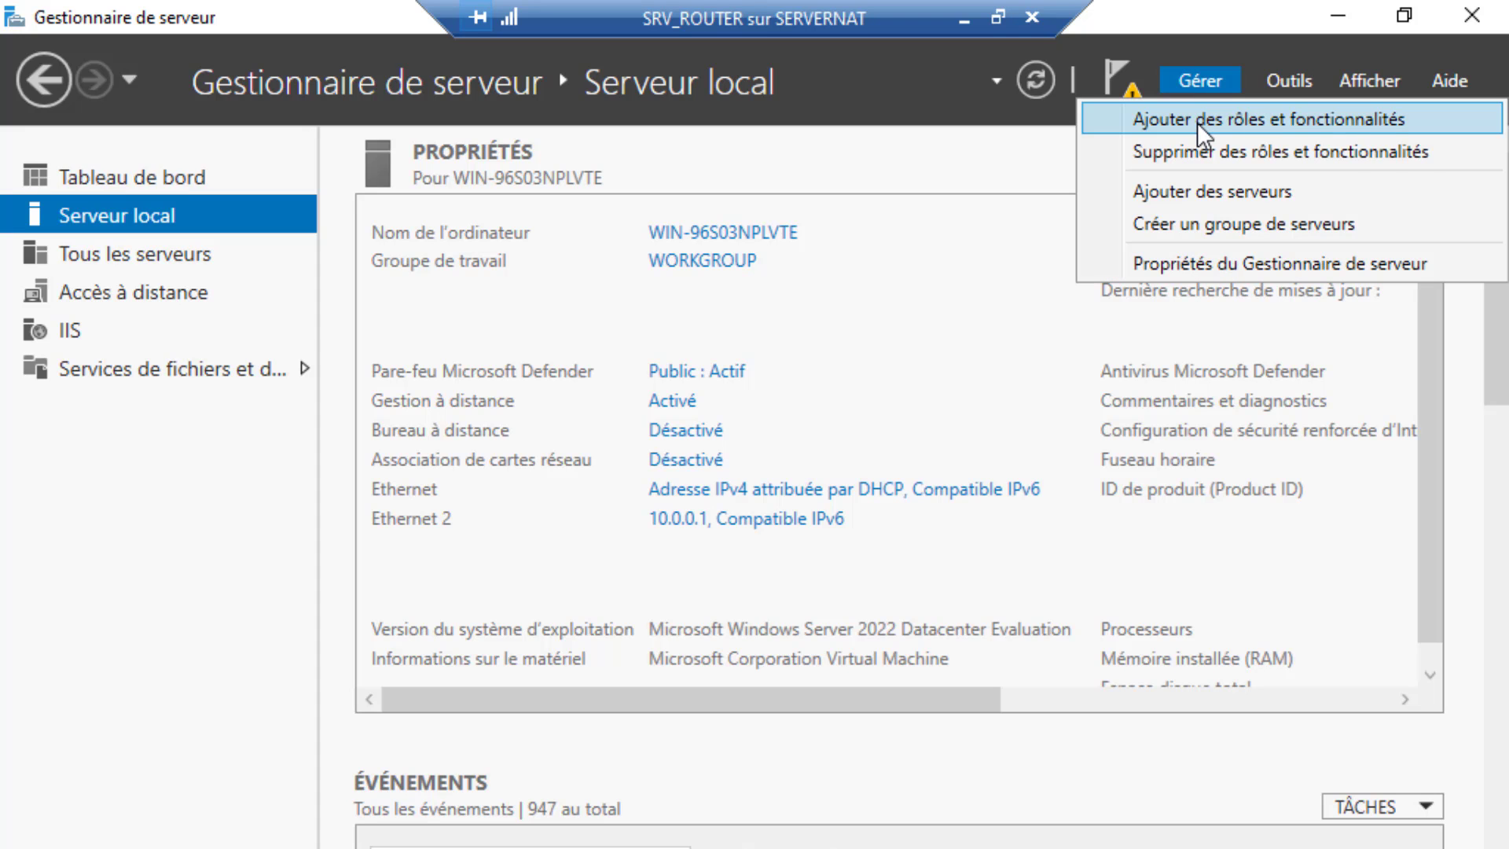
pyautogui.click(1196, 121)
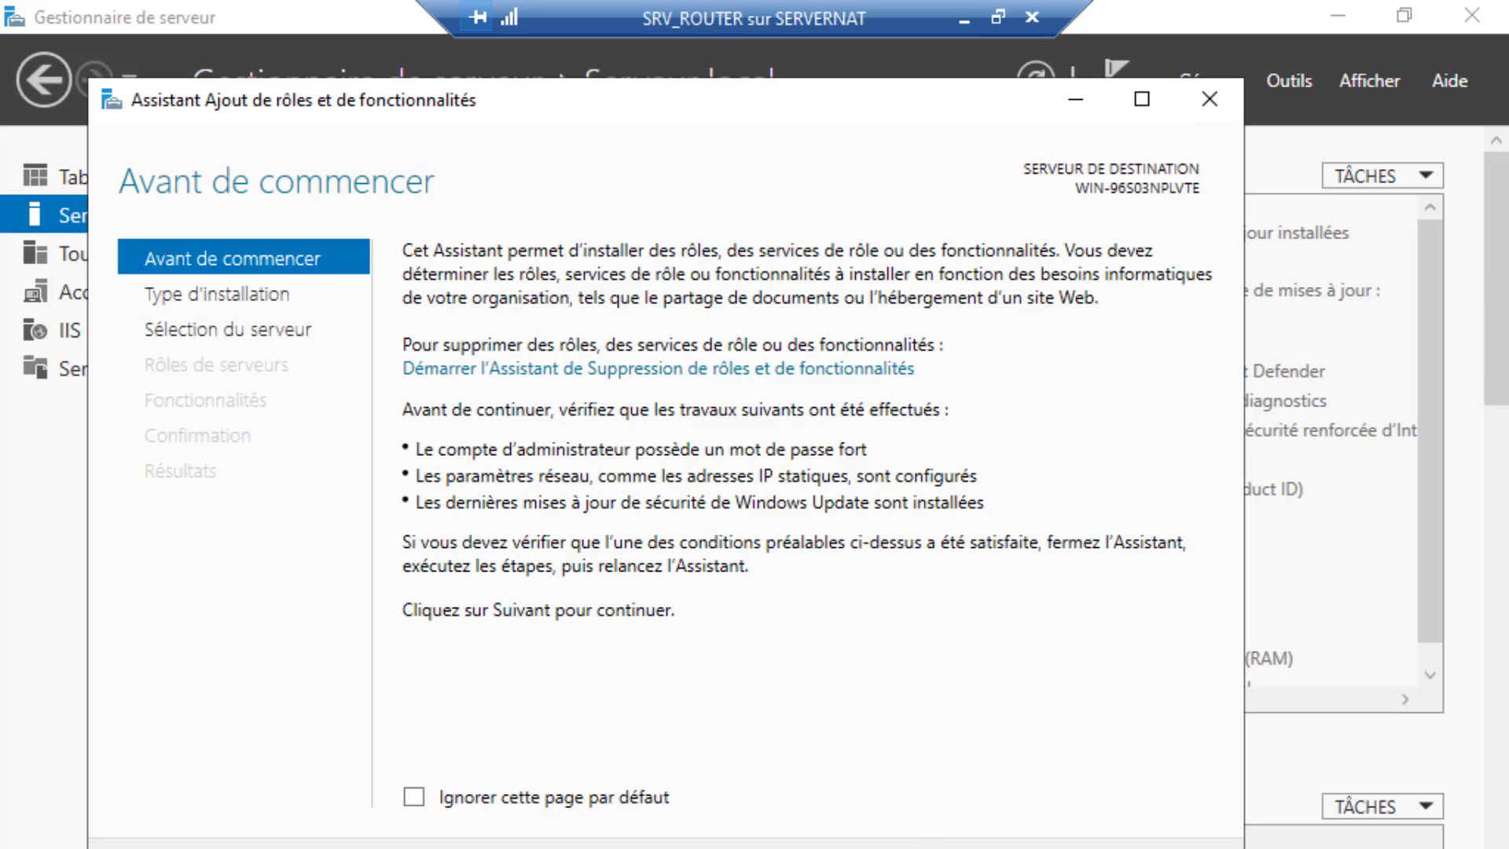
pyautogui.click(914, 848)
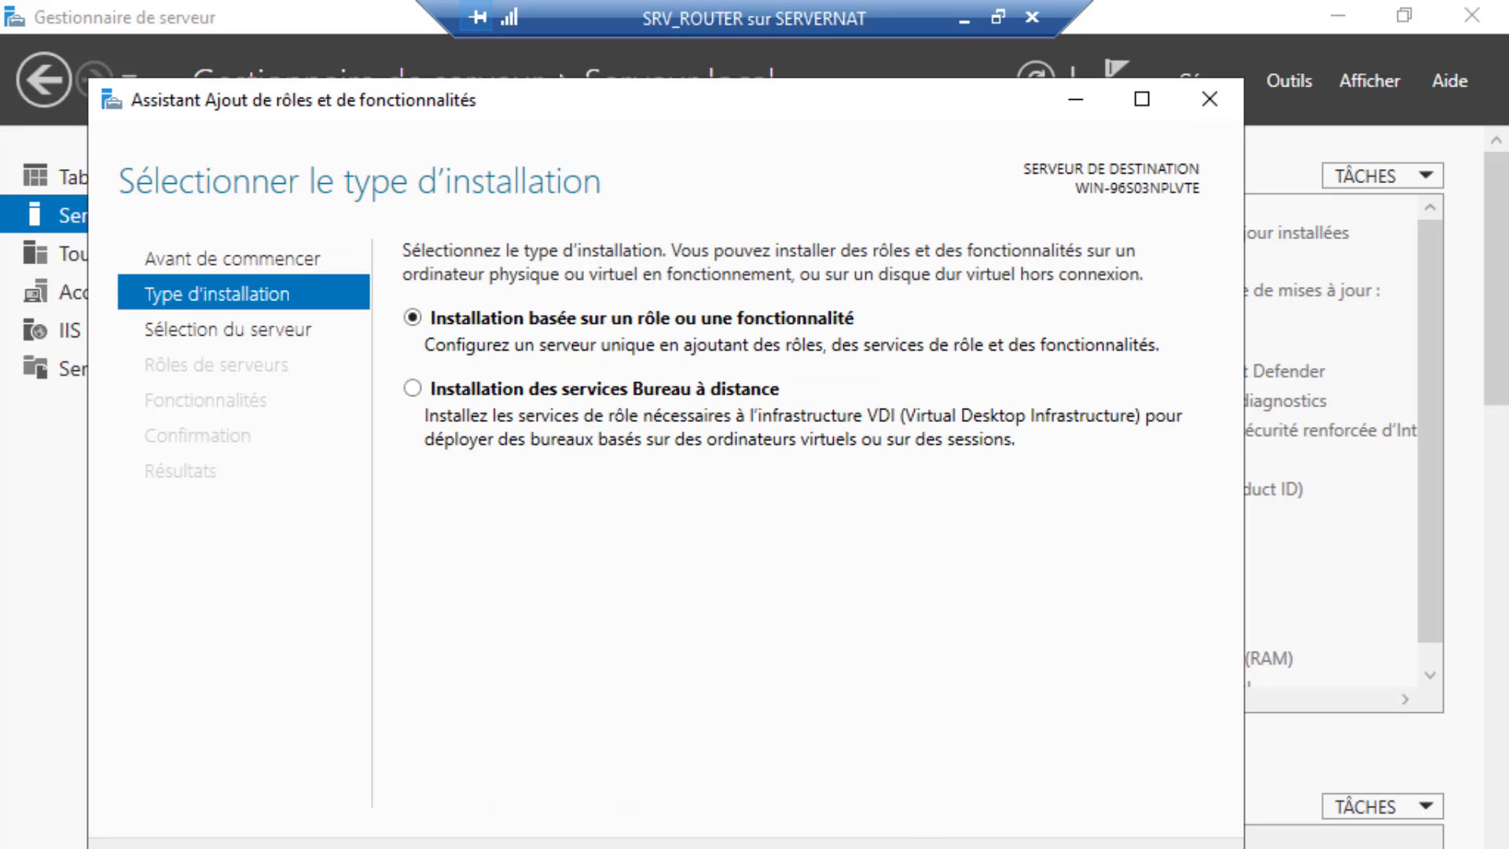
pyautogui.click(915, 848)
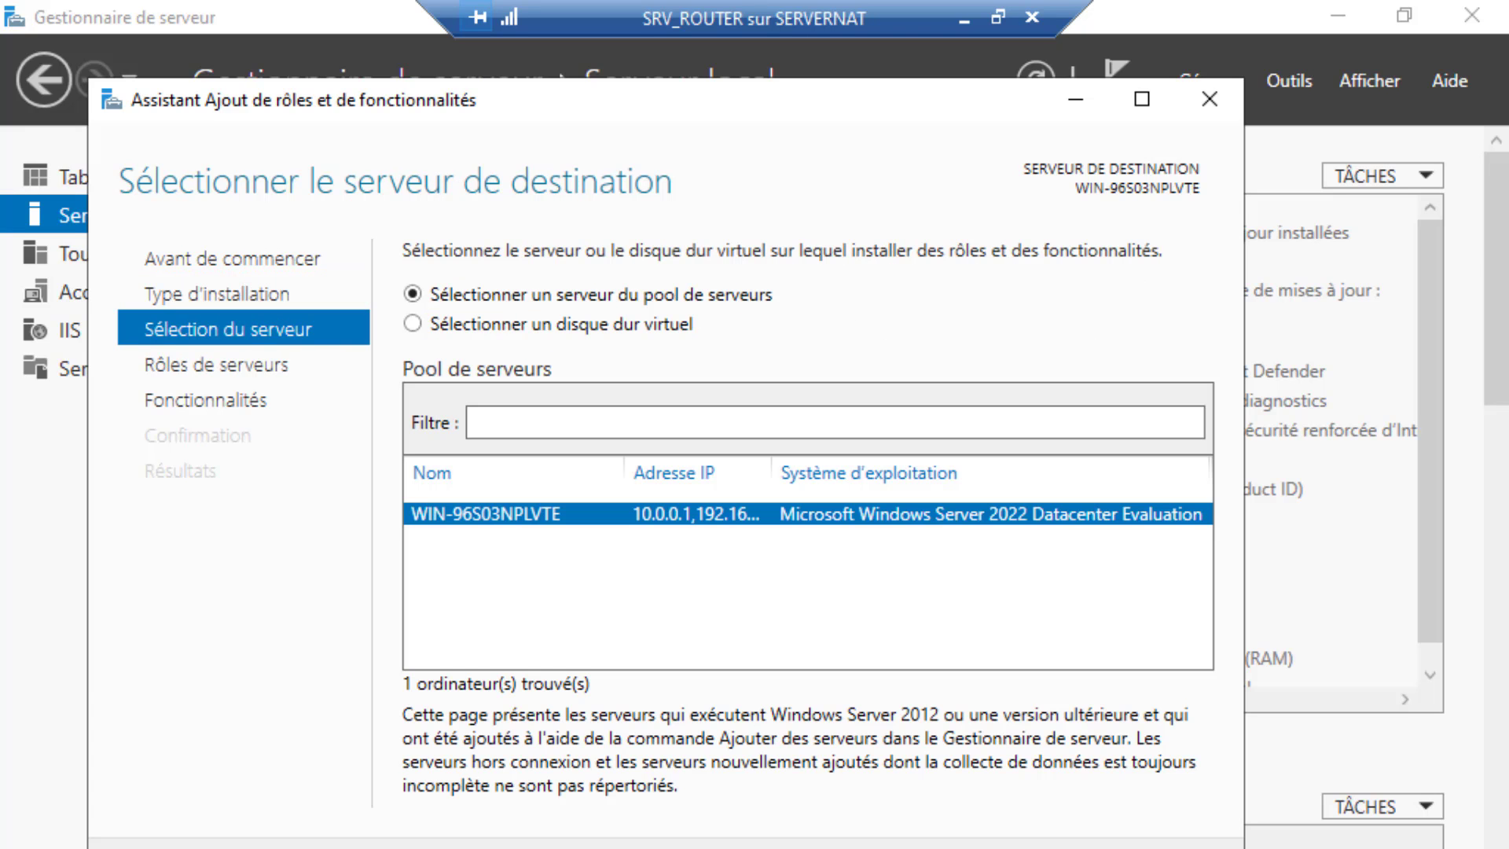
pyautogui.click(915, 848)
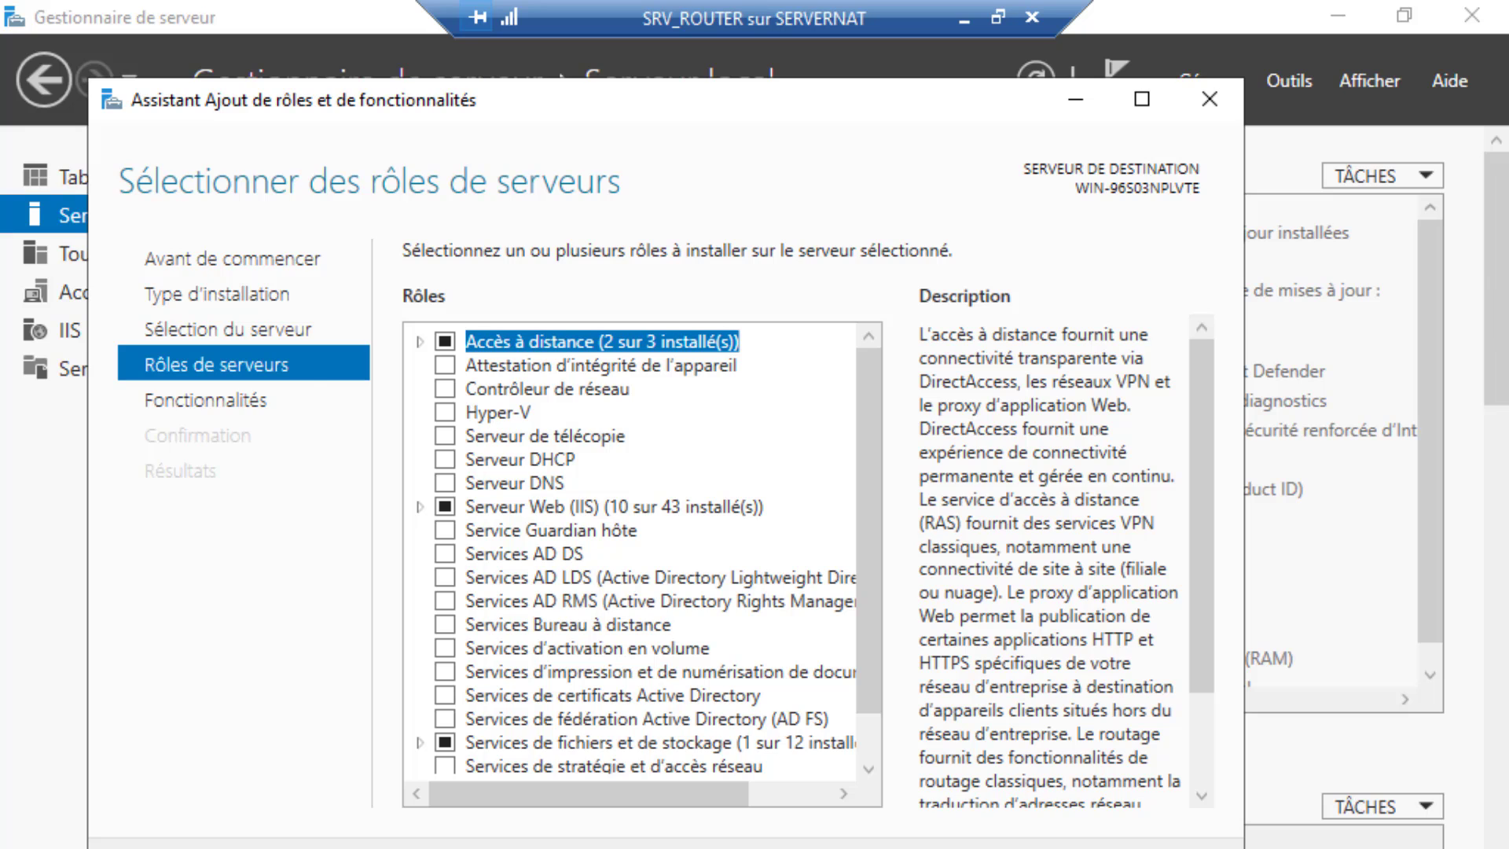
pyautogui.press('Escape')
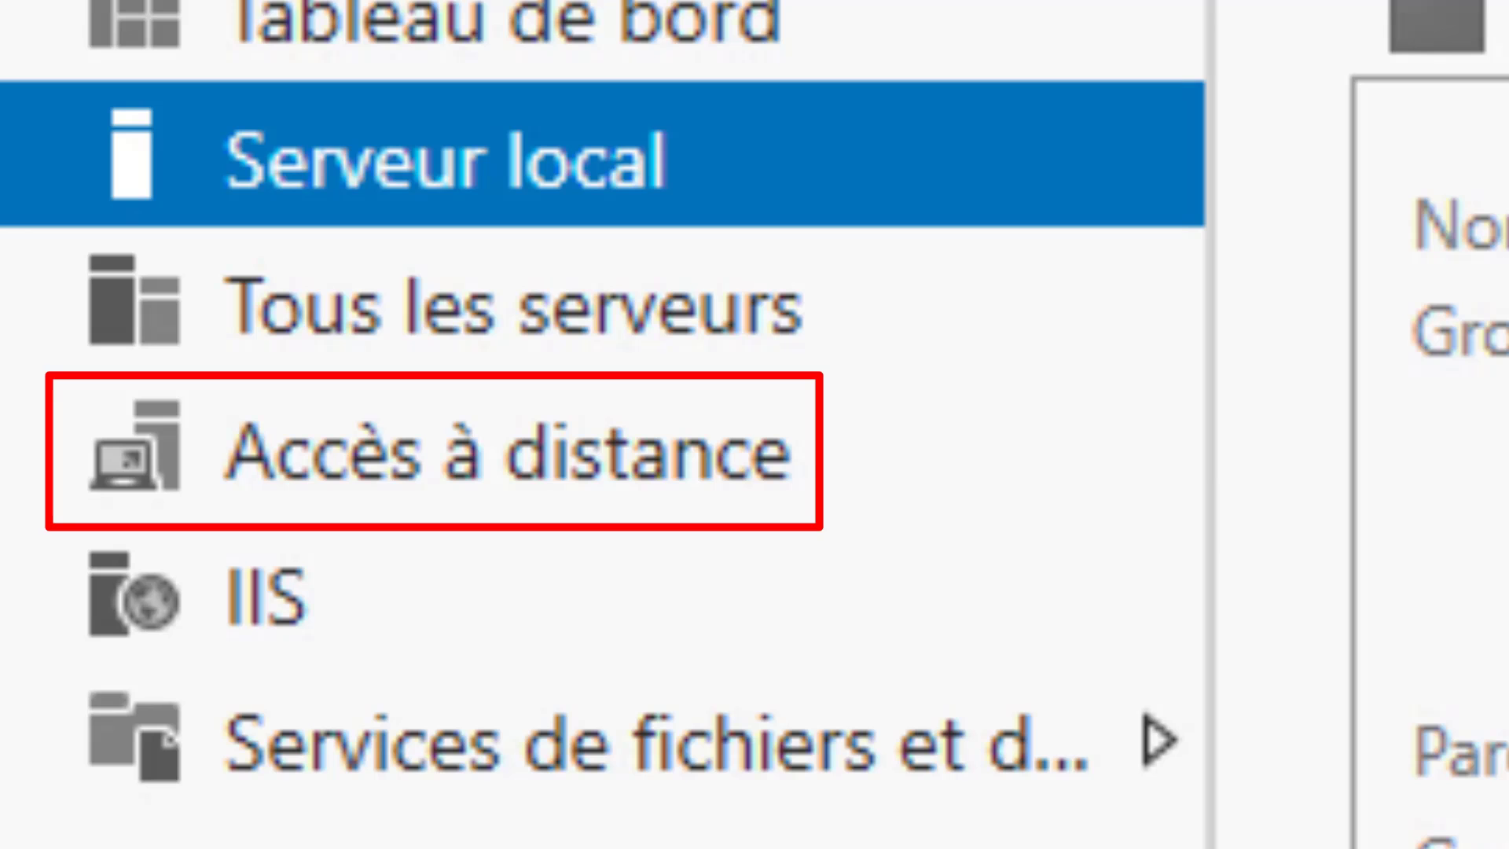
# Step: Open the maximized Routage et accès distant console and enable routing and remote access on the local server using Configuration personnalisée
pyautogui.click(1289, 81)
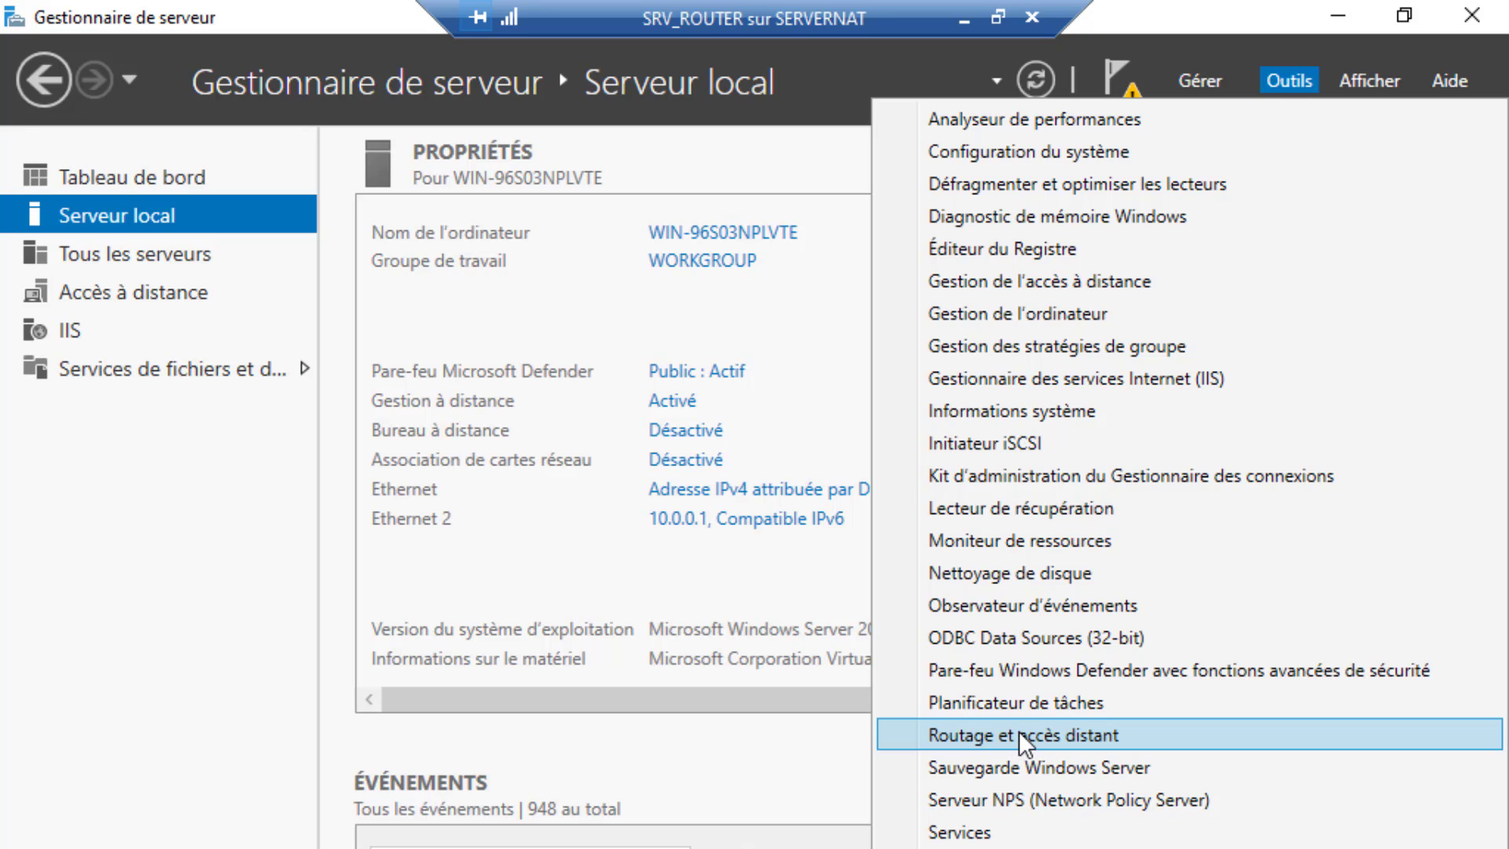
pyautogui.click(1018, 735)
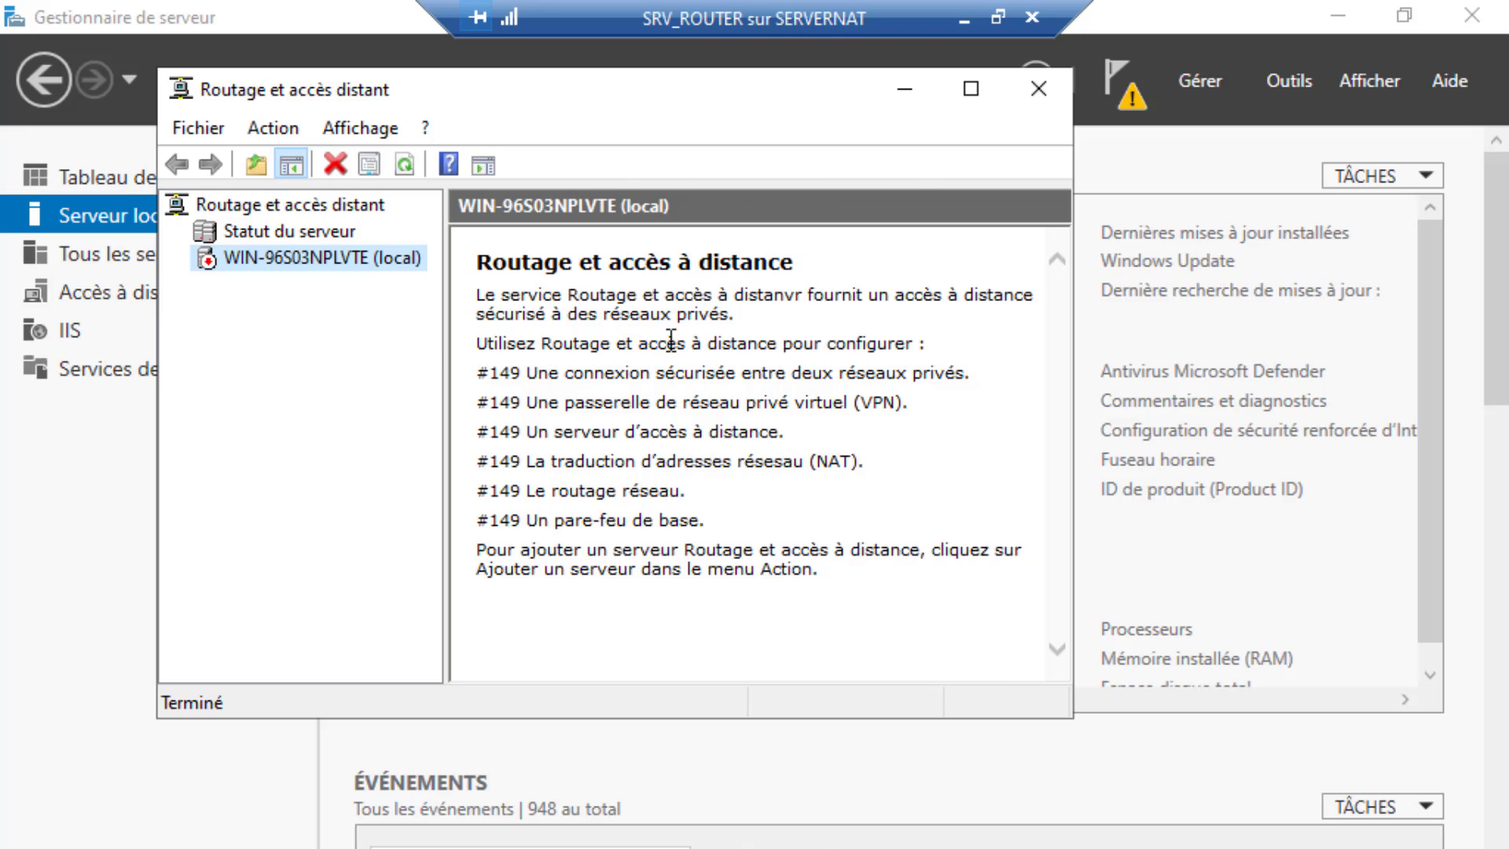
pyautogui.click(971, 89)
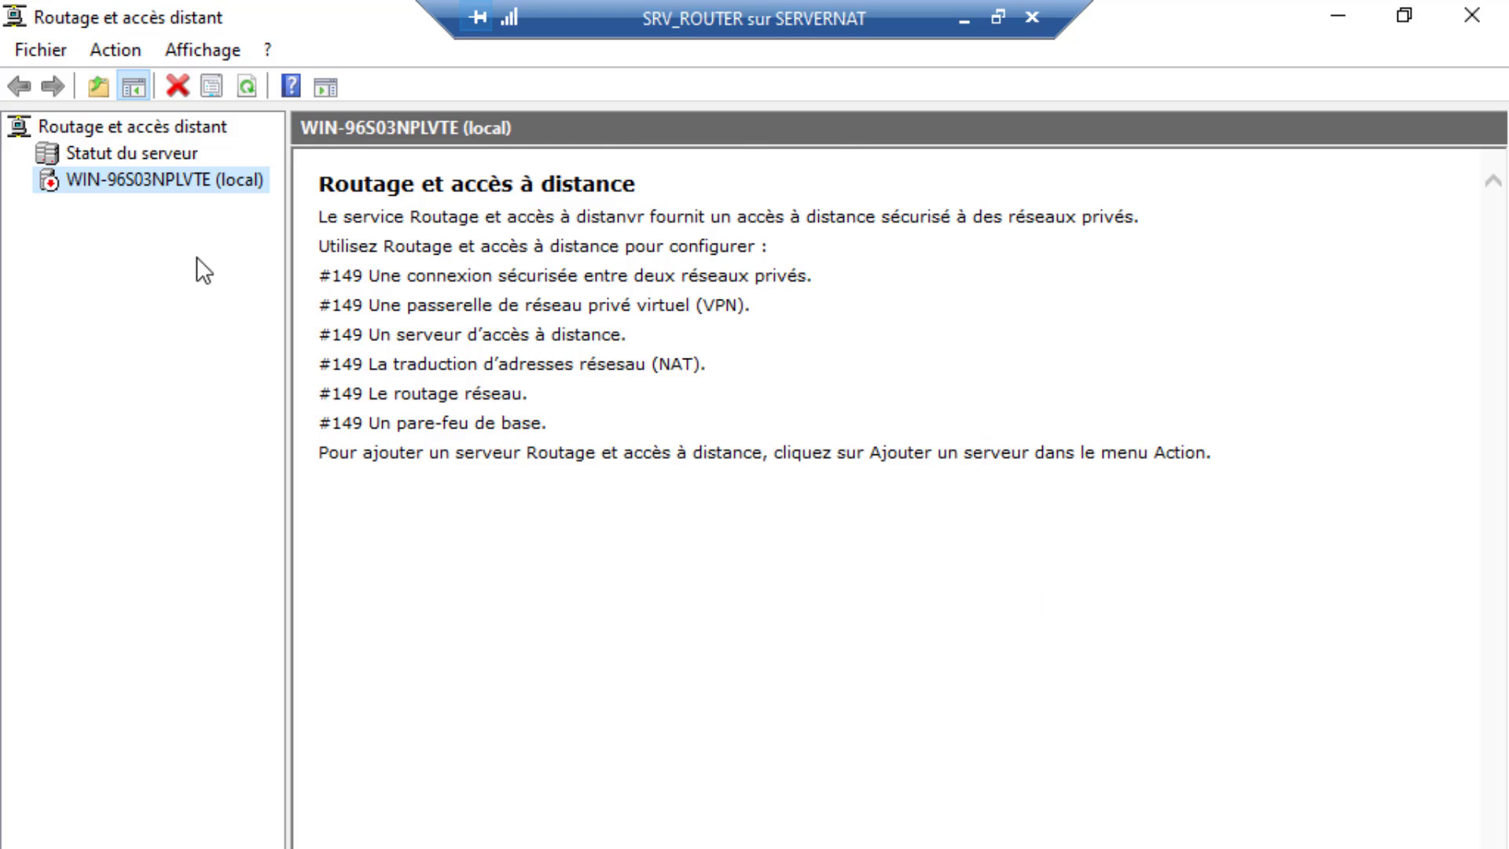
pyautogui.rightClick(161, 196)
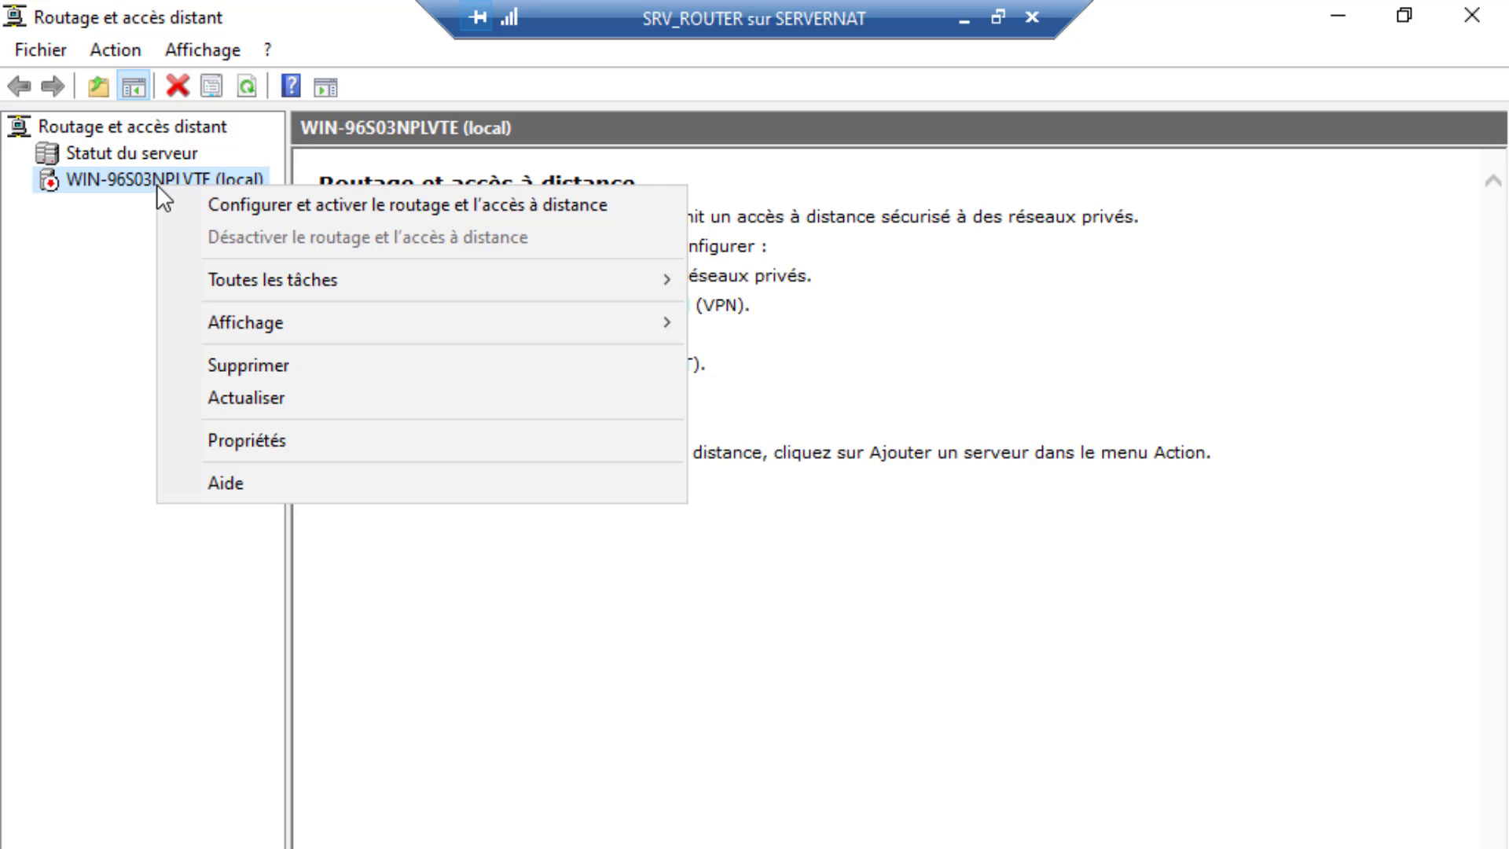
pyautogui.click(244, 203)
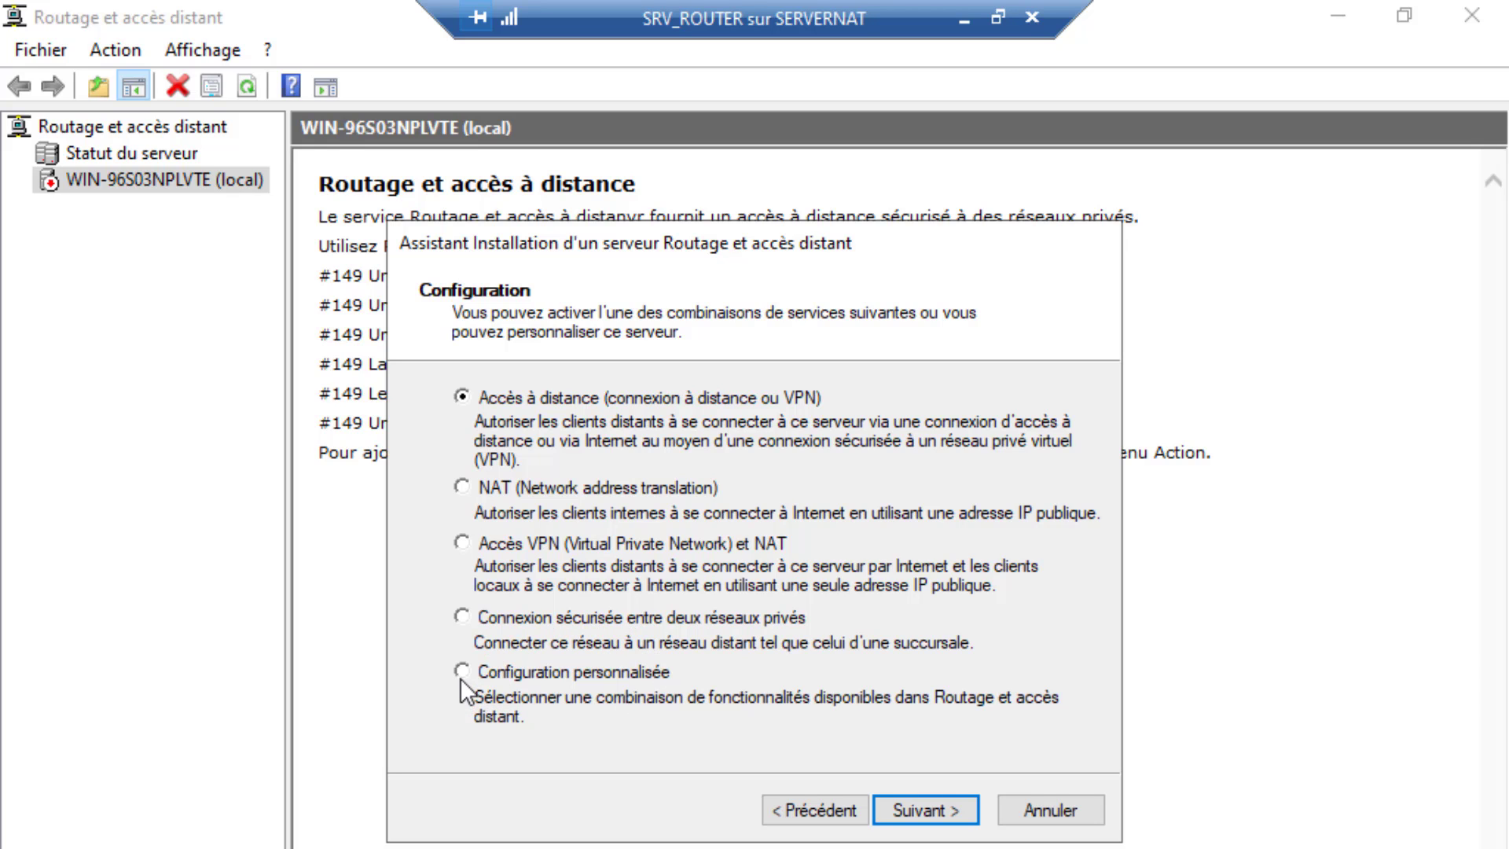
pyautogui.click(461, 670)
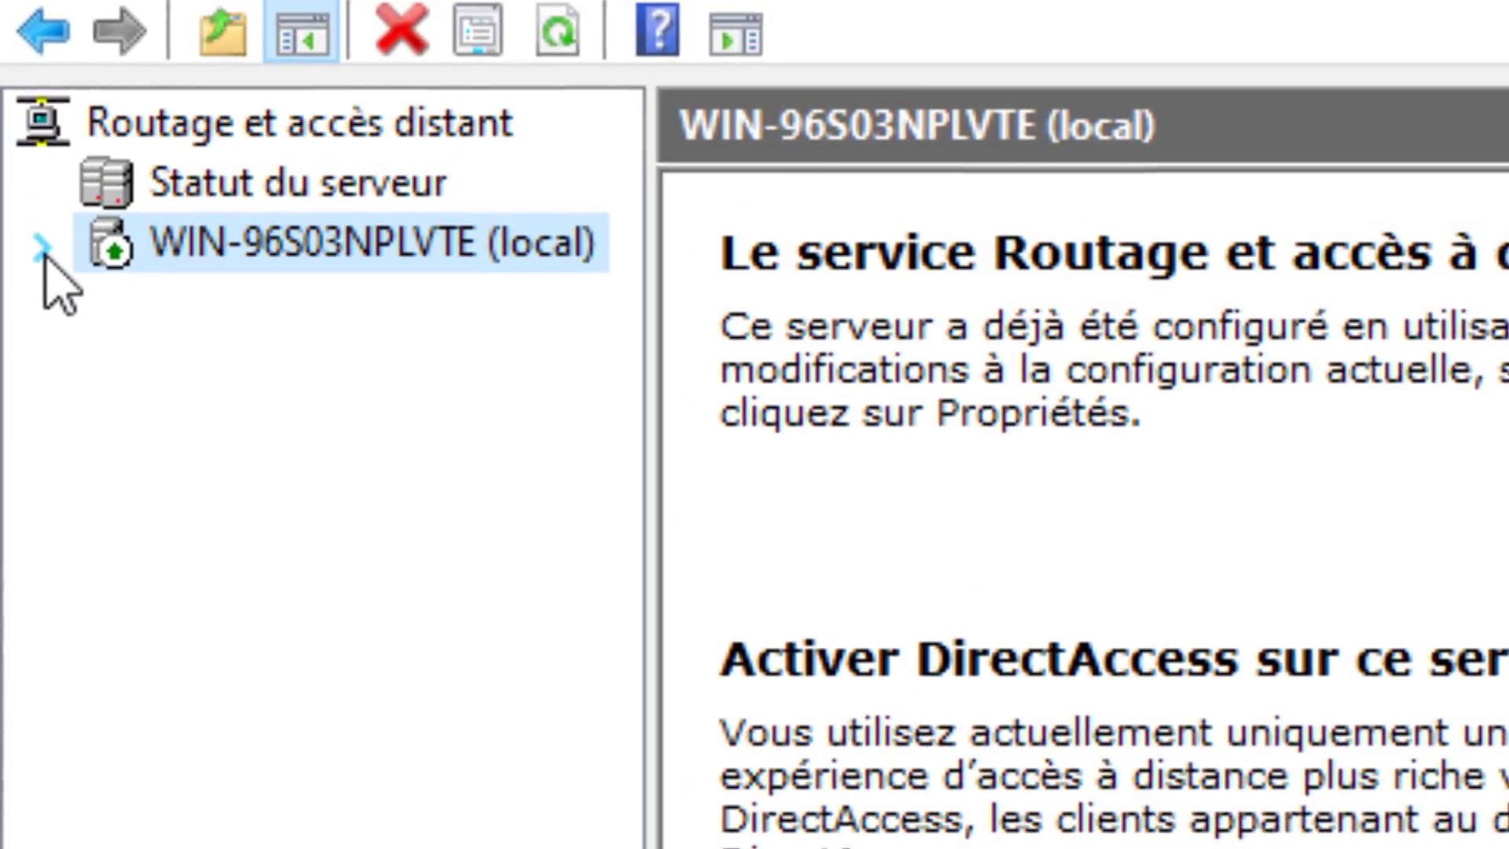
# Step: Add the DHCP Relay Agent routing protocol under the local server's IPv4 Général node
pyautogui.click(43, 250)
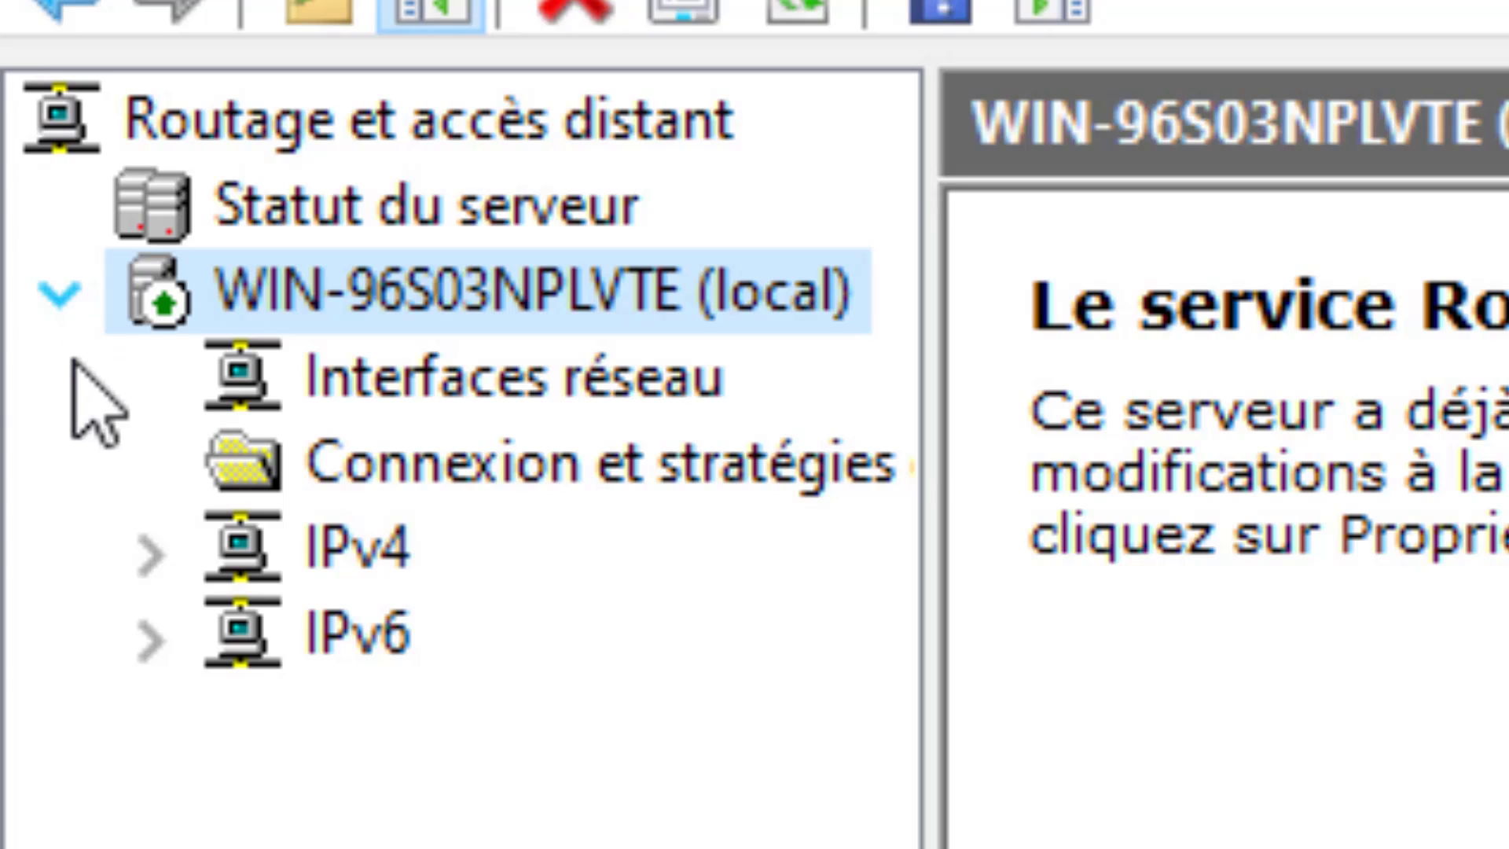
pyautogui.click(149, 555)
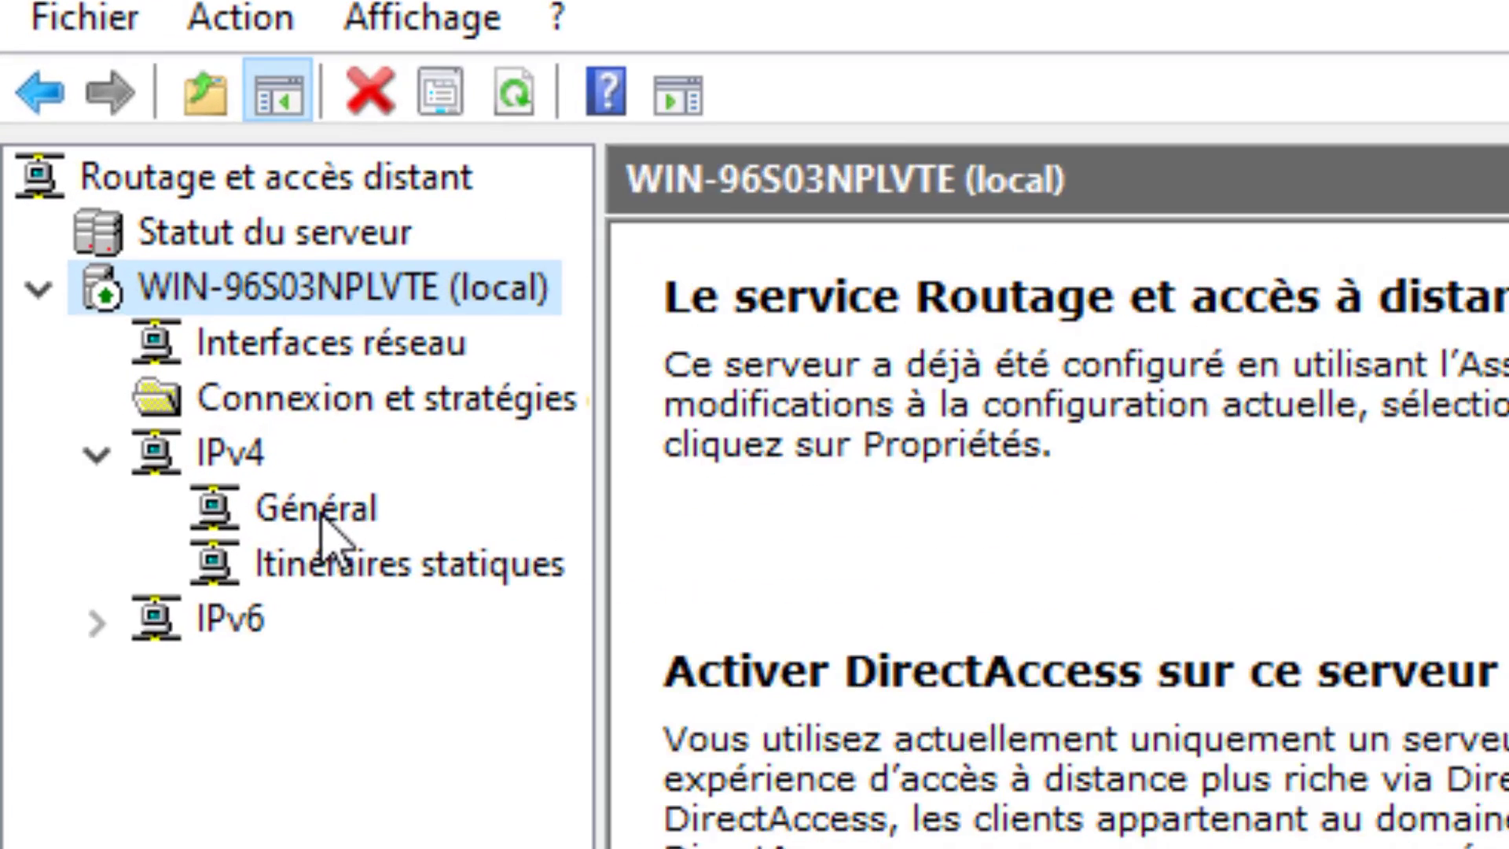
pyautogui.click(154, 287)
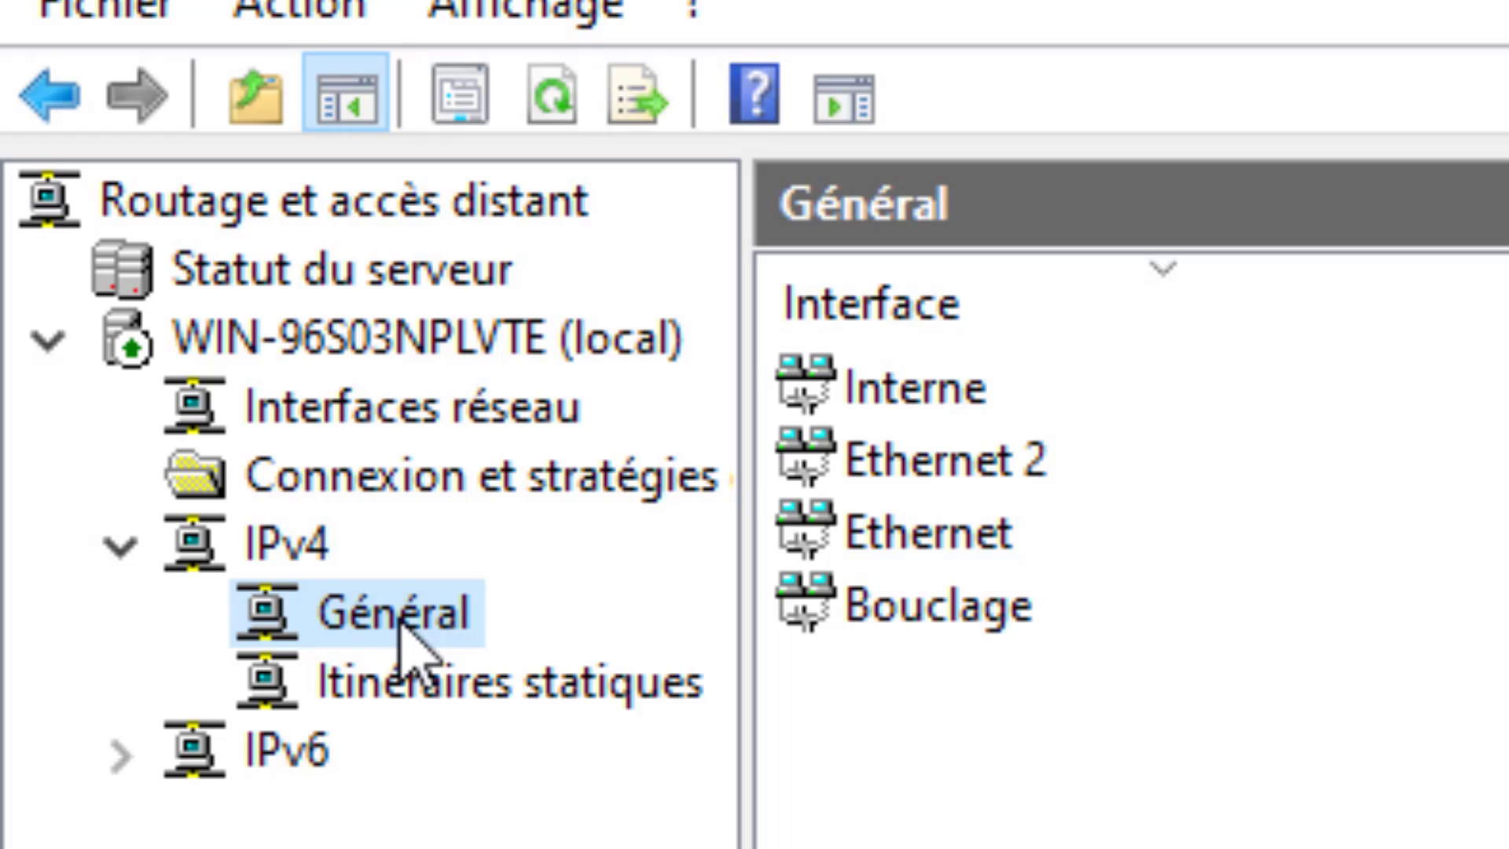
pyautogui.rightClick(400, 623)
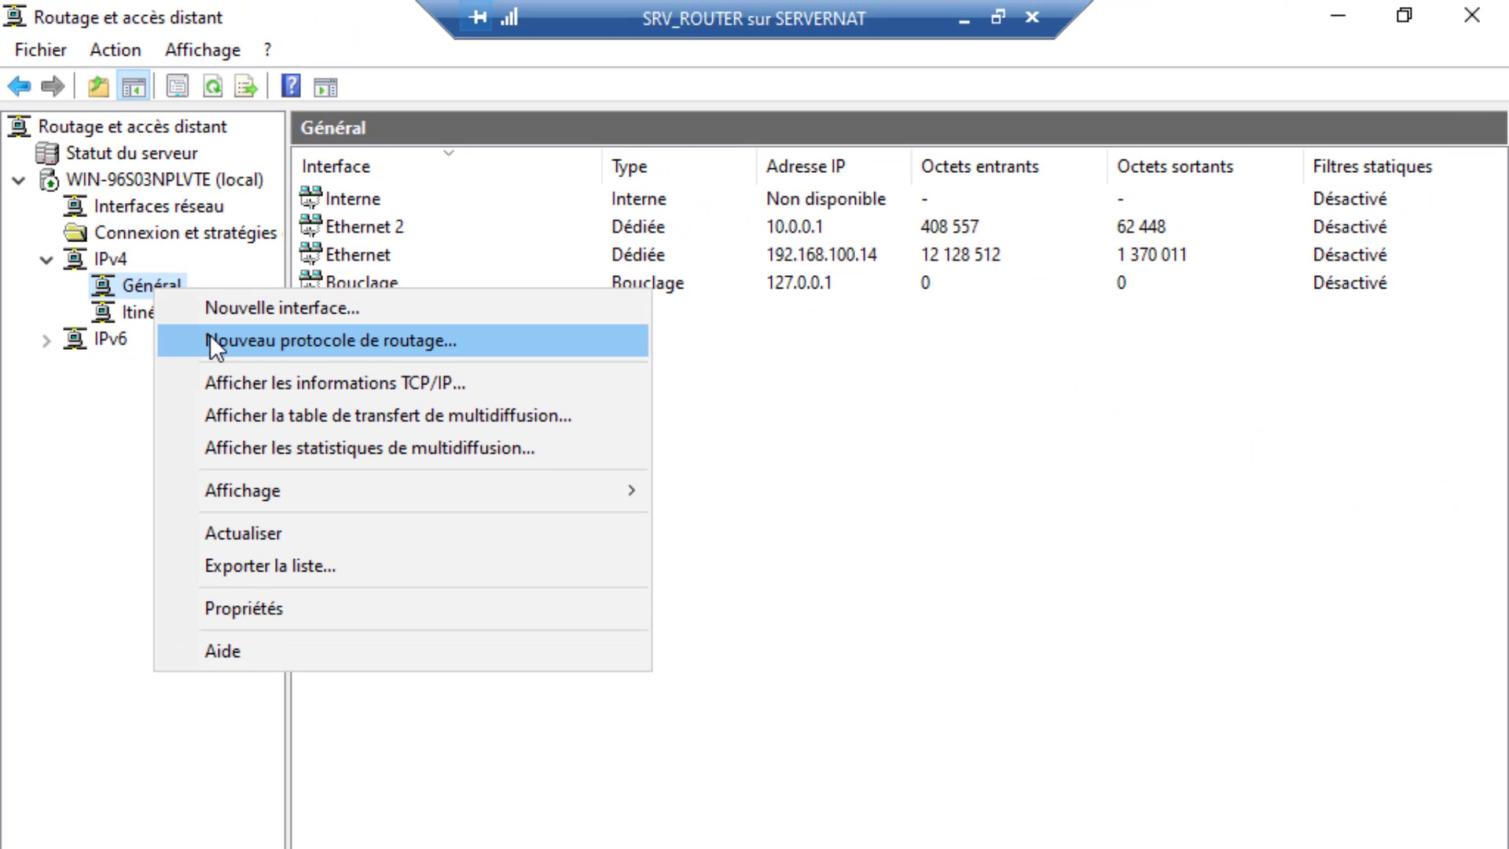
pyautogui.click(210, 335)
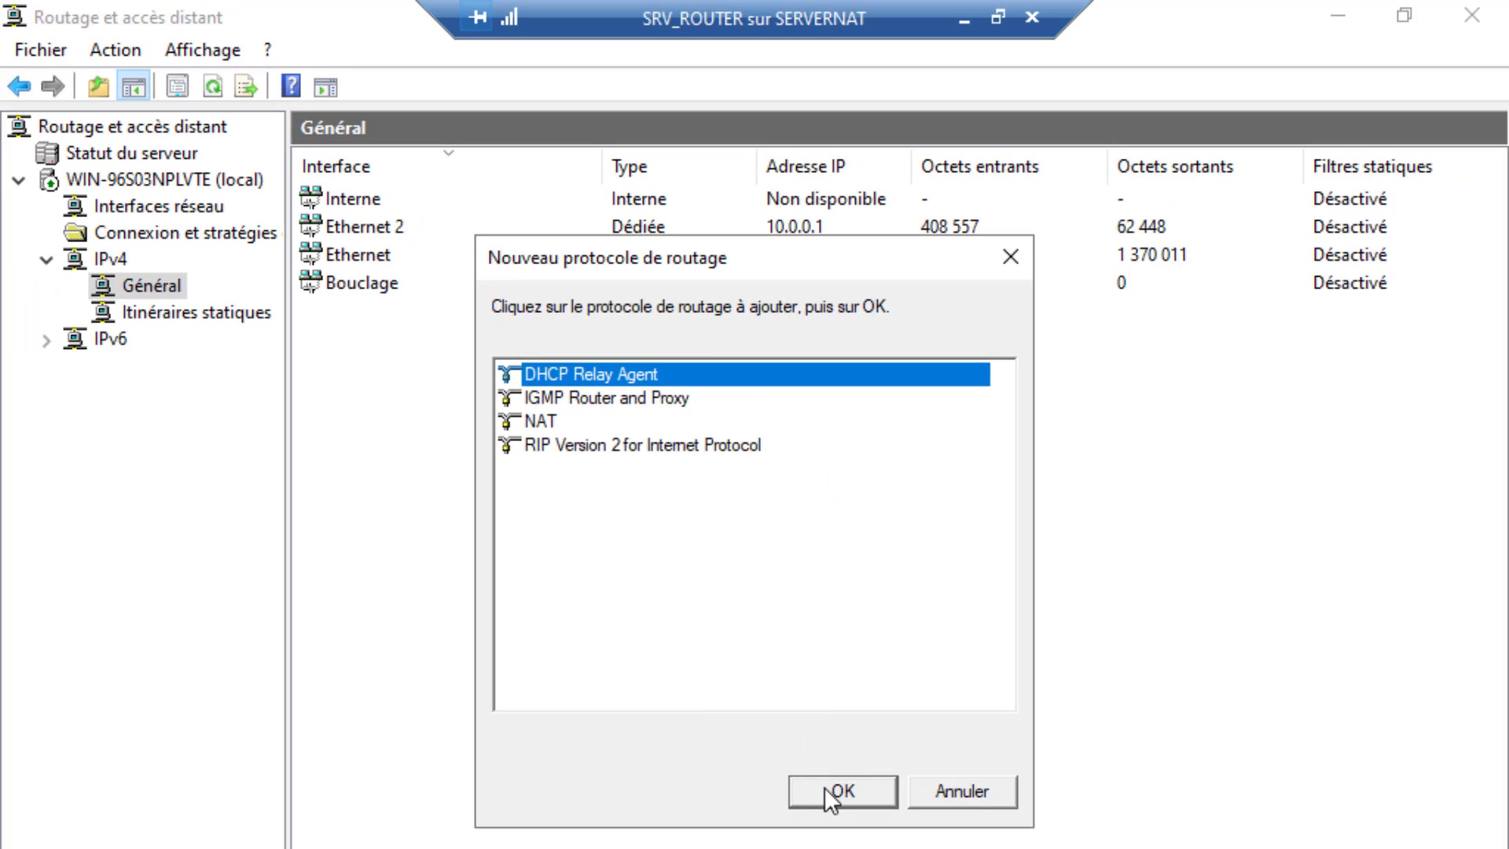
pyautogui.click(831, 793)
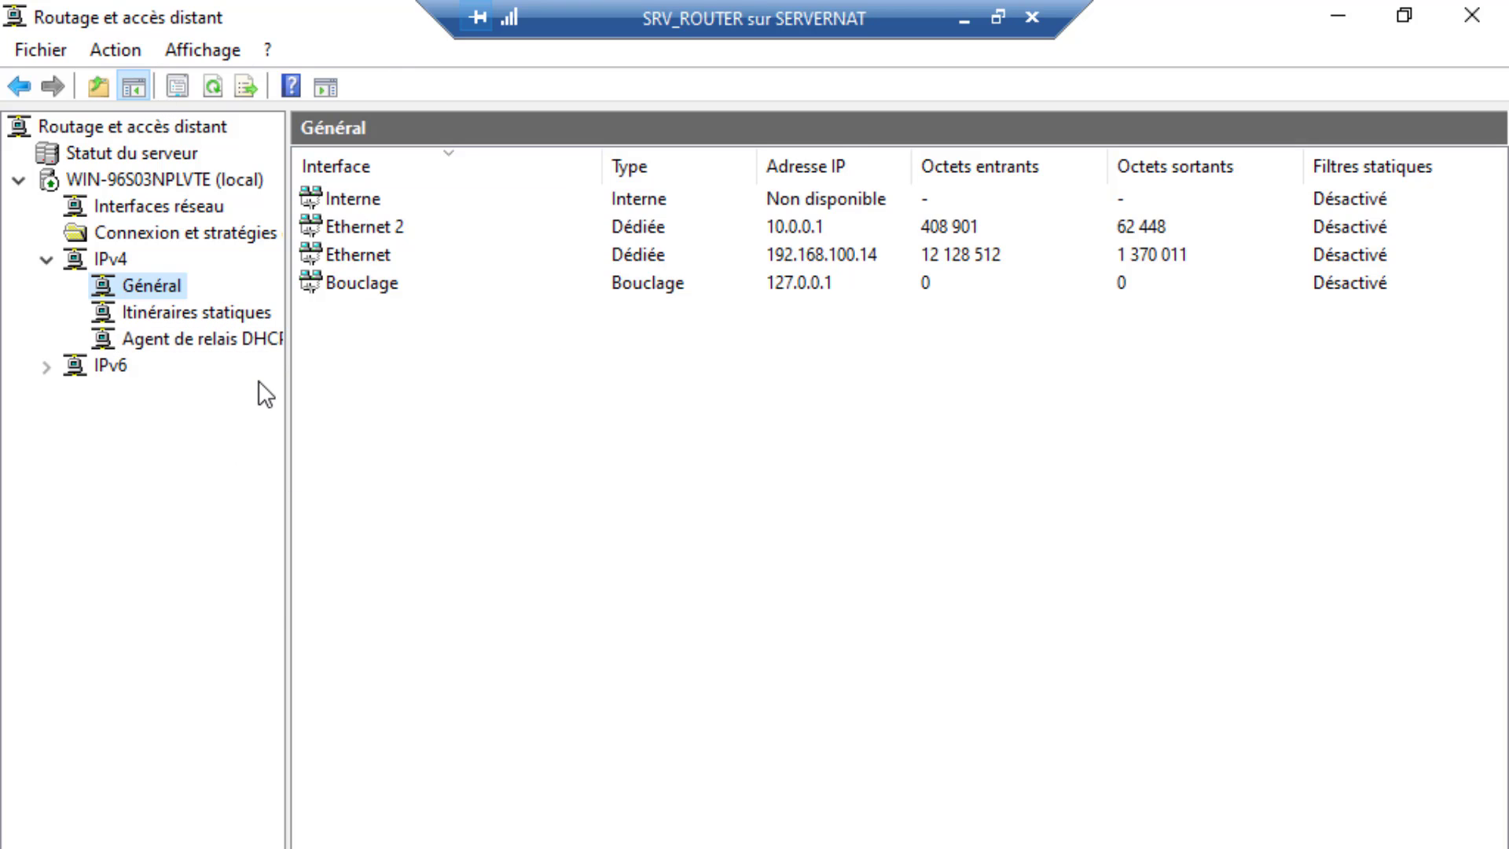
# Step: Add Ethernet 2 as a DHCP relay agent interface, relaying DHCP packets with hop-count and boot thresholds of 4
pyautogui.rightClick(222, 341)
pyautogui.click(341, 360)
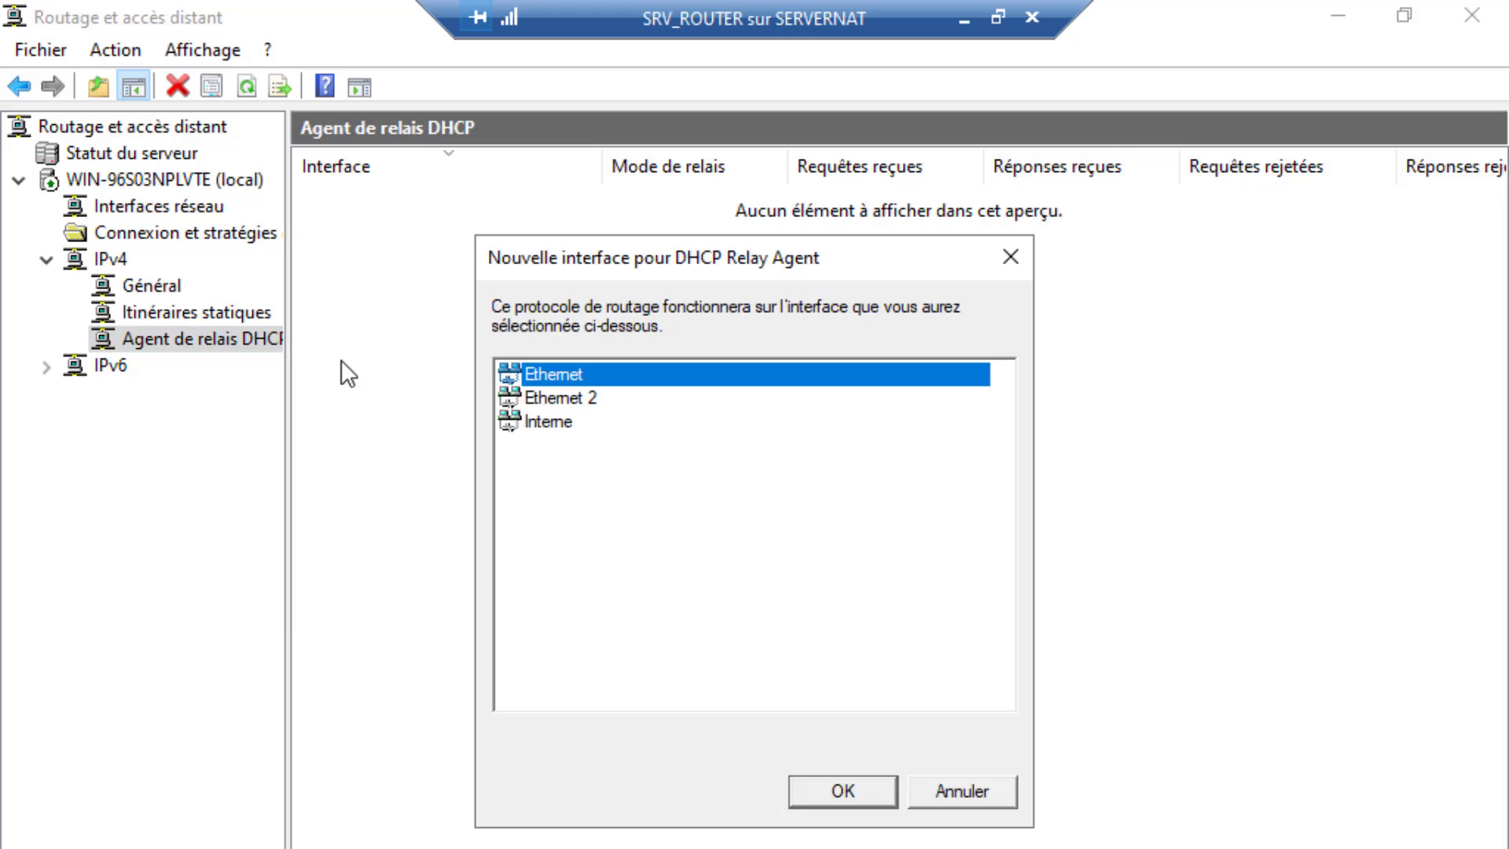
pyautogui.click(575, 399)
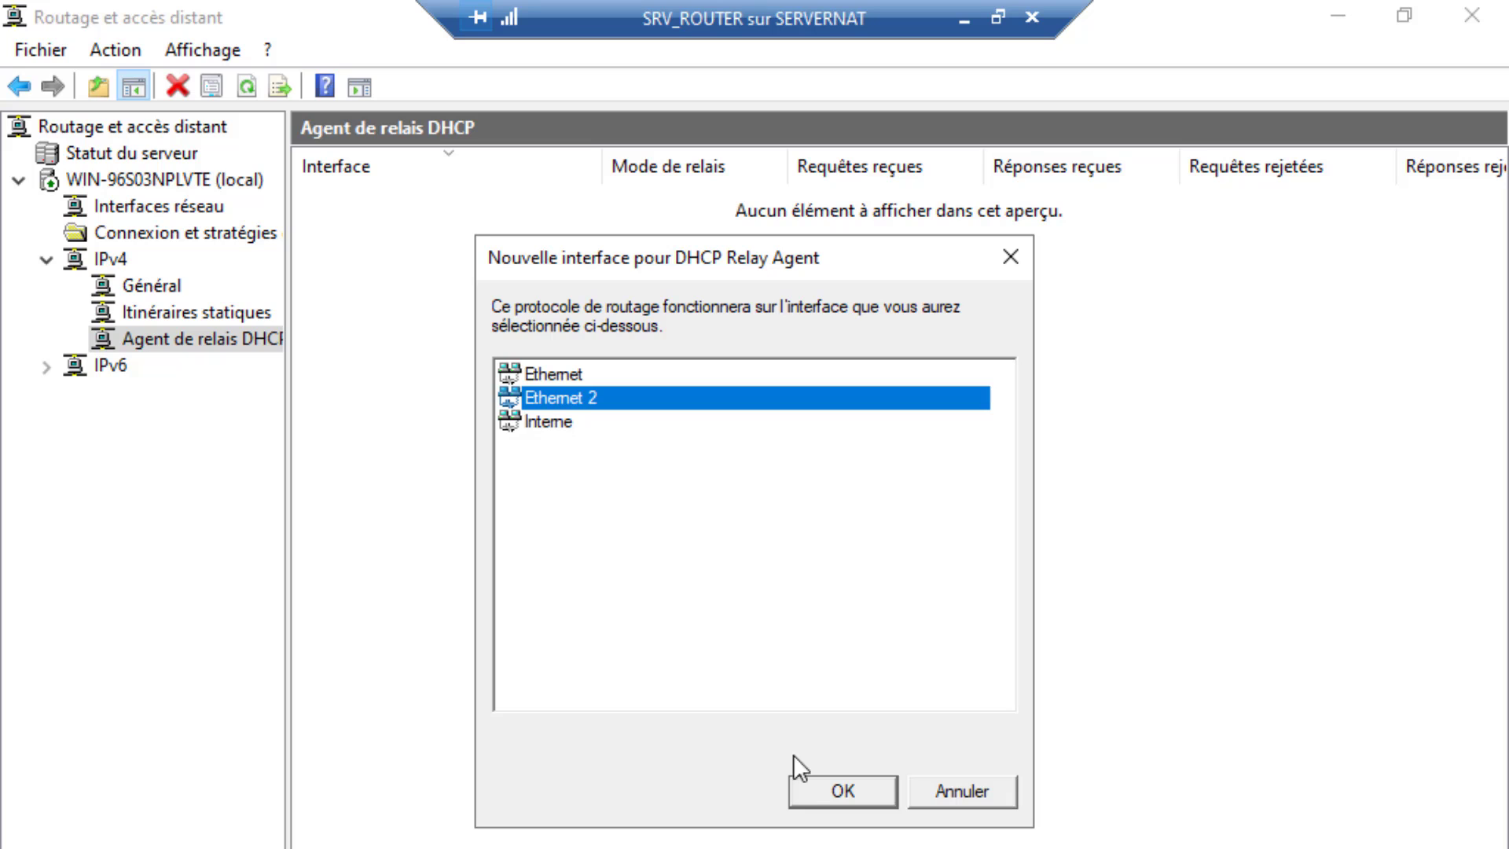
pyautogui.click(813, 794)
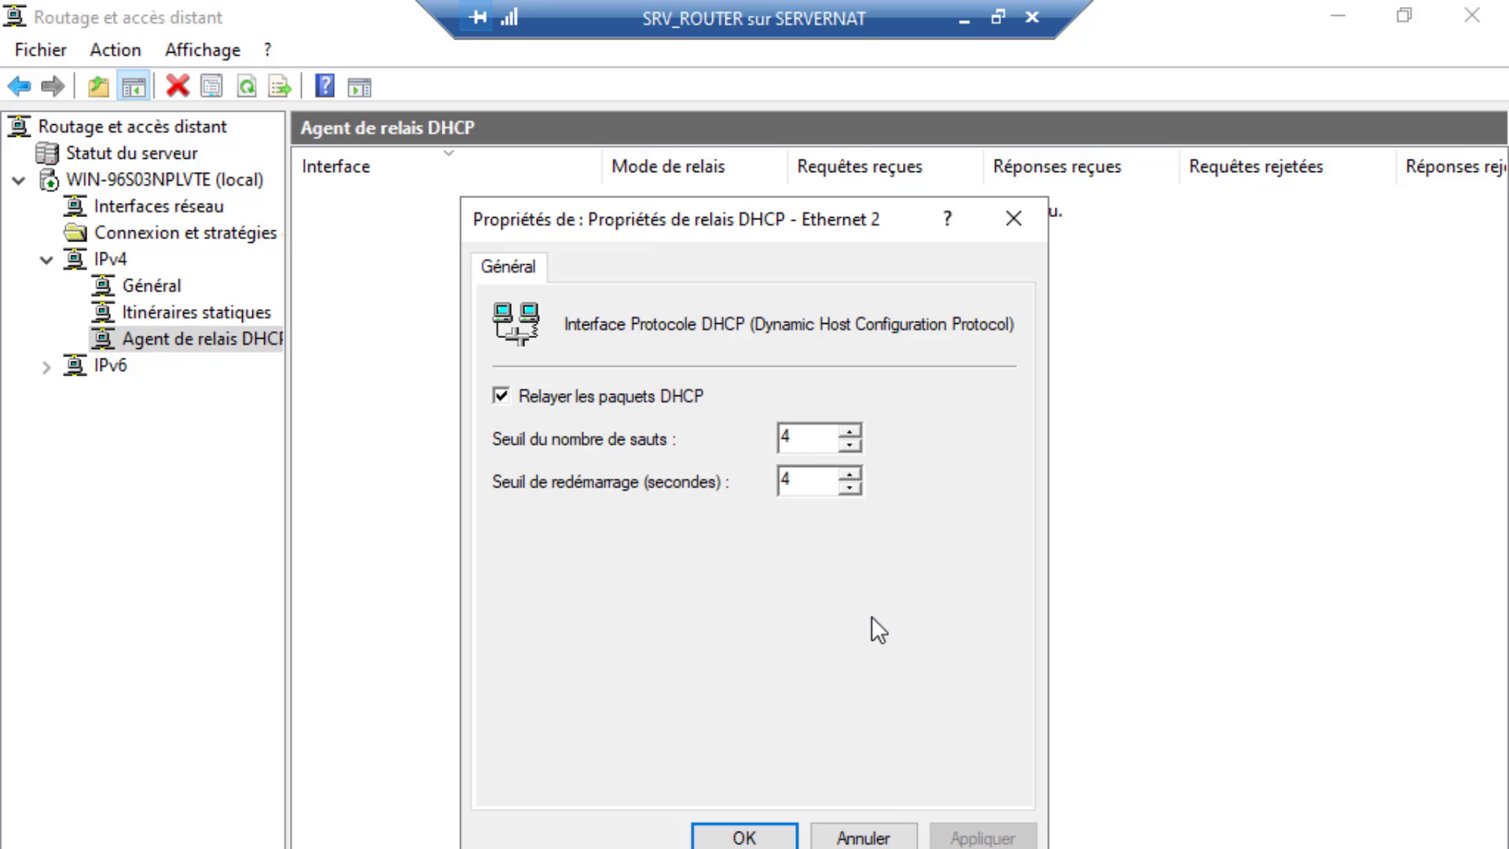
pyautogui.click(739, 838)
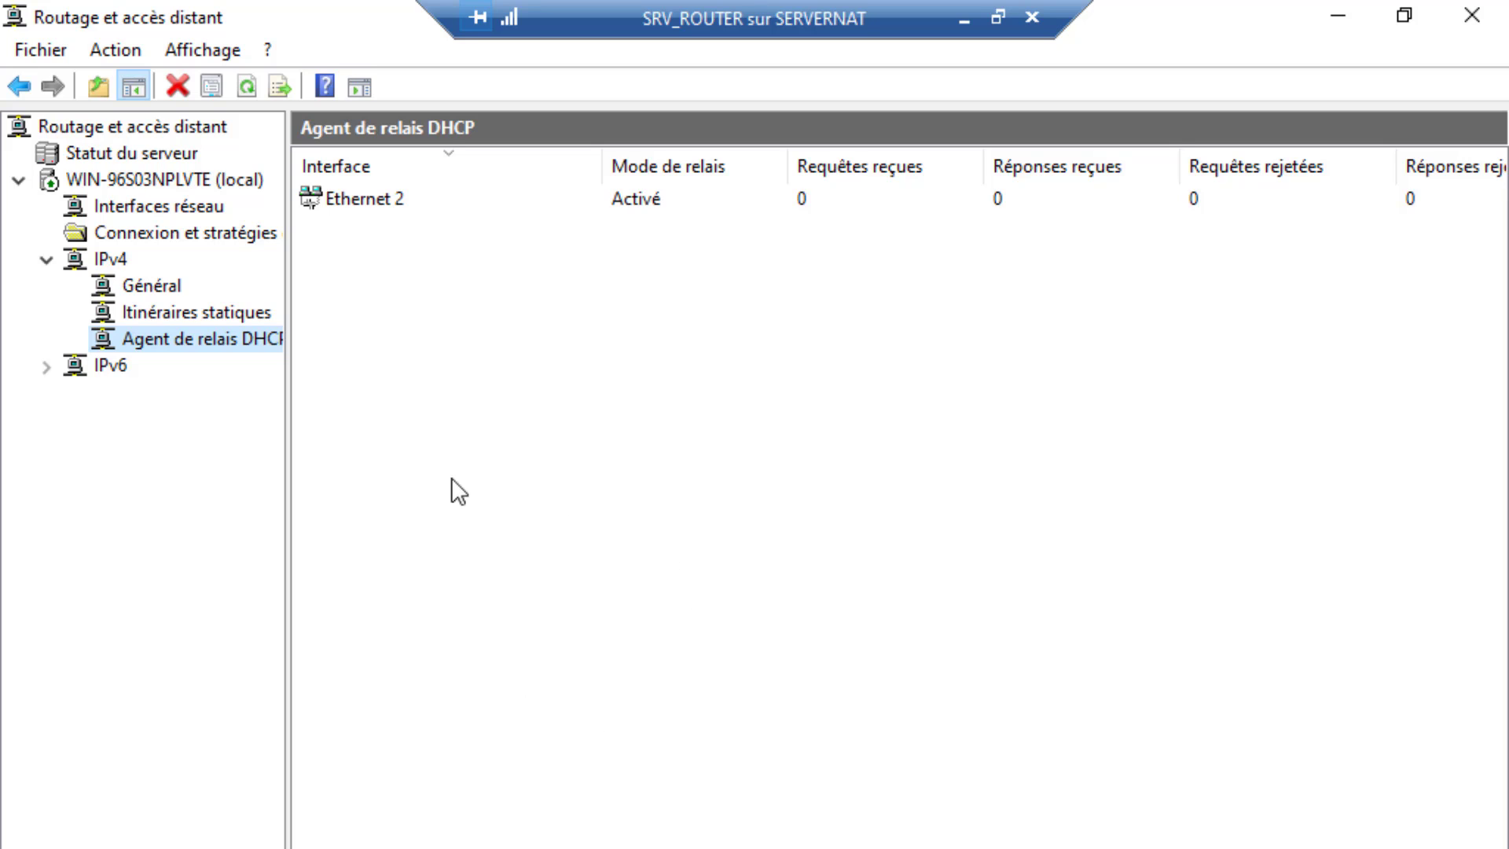
# Step: Add 192.168.100.5 as the server address in the DHCP relay agent's properties and apply the change
pyautogui.rightClick(205, 337)
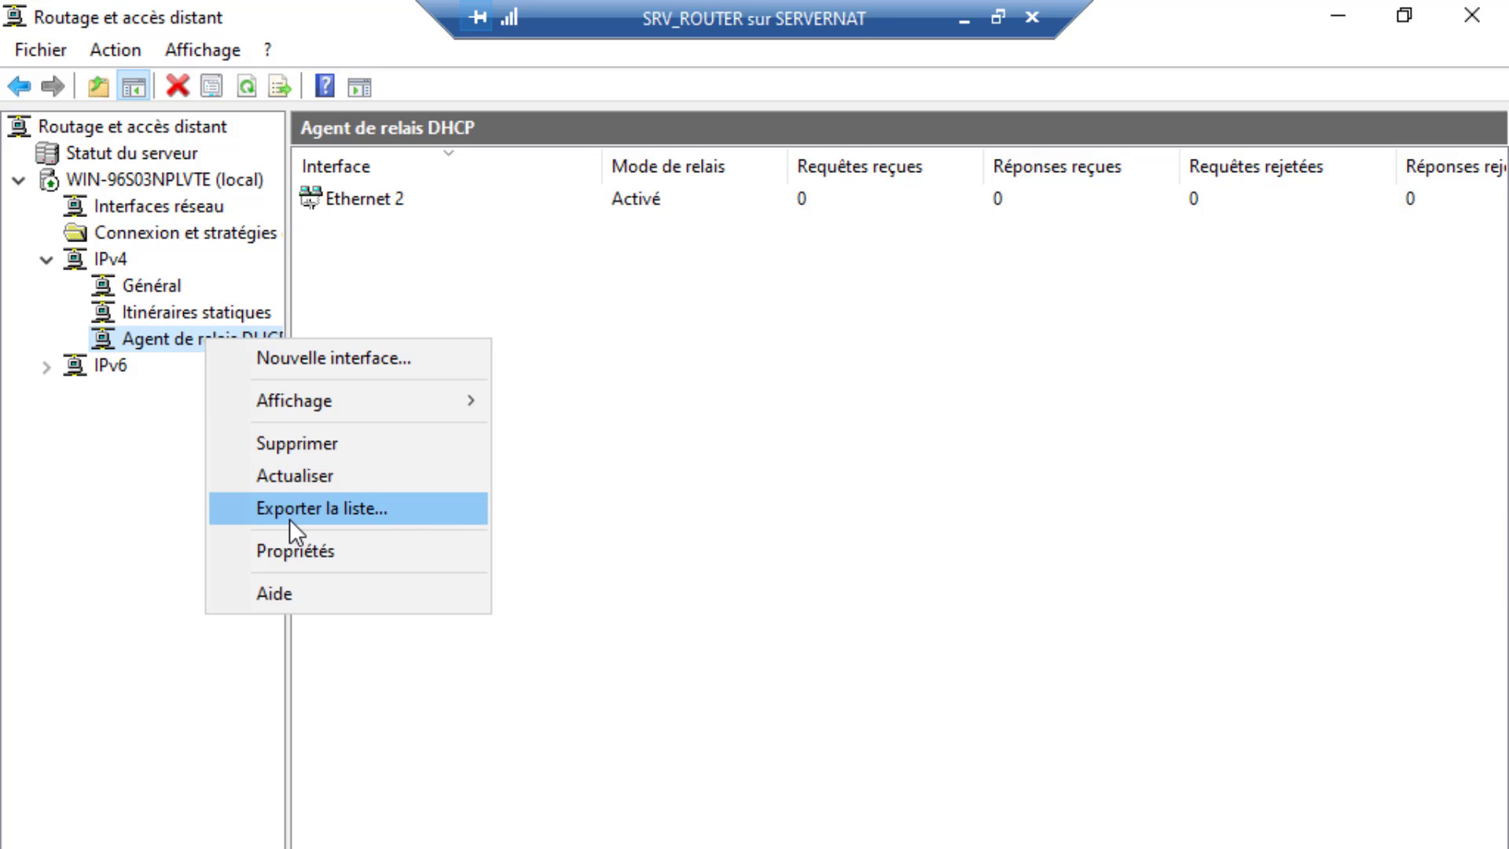
pyautogui.click(291, 549)
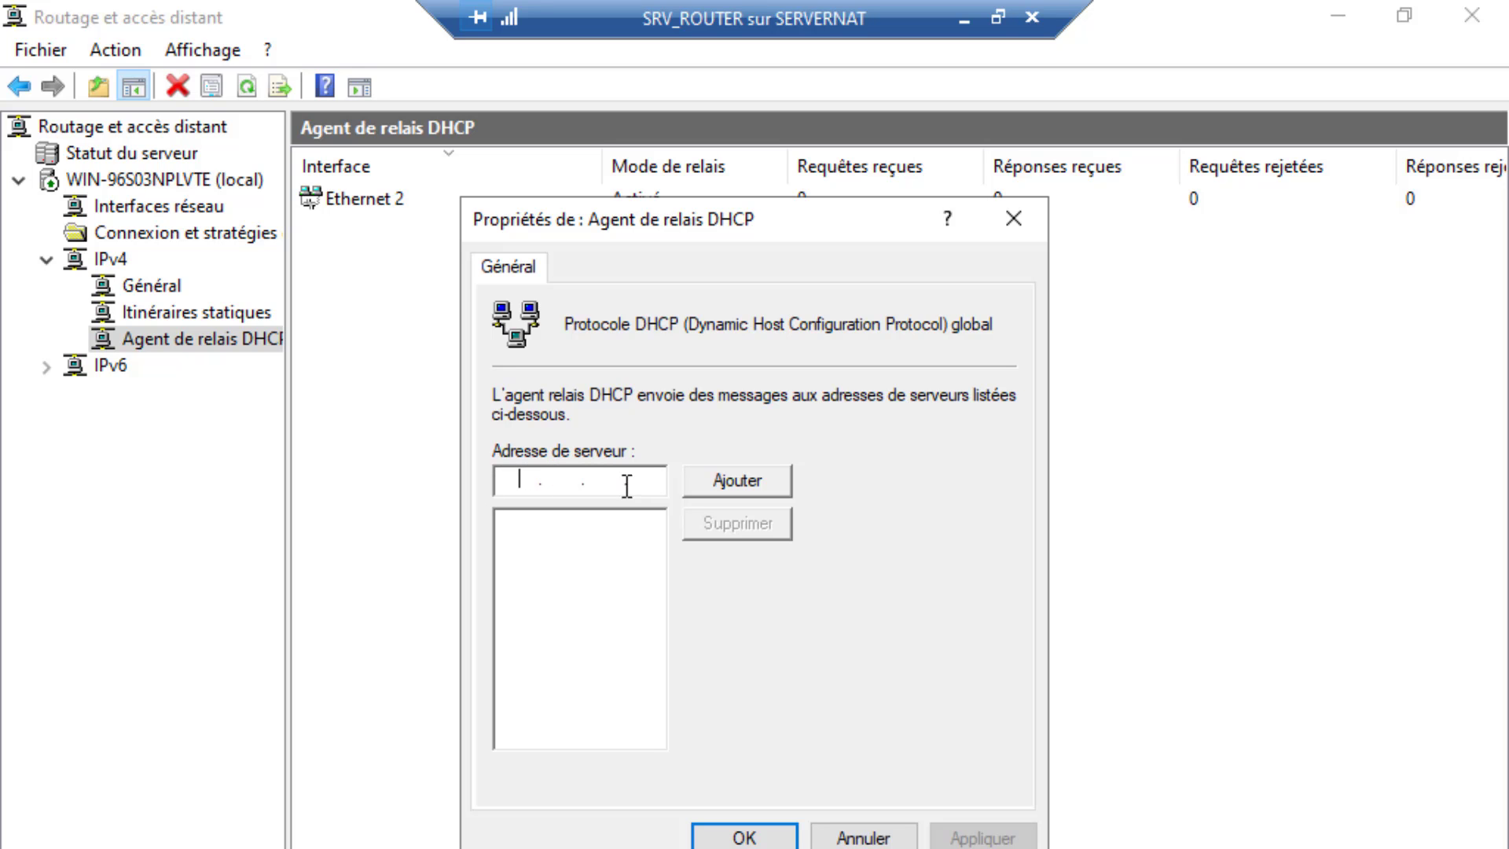
pyautogui.write('1')
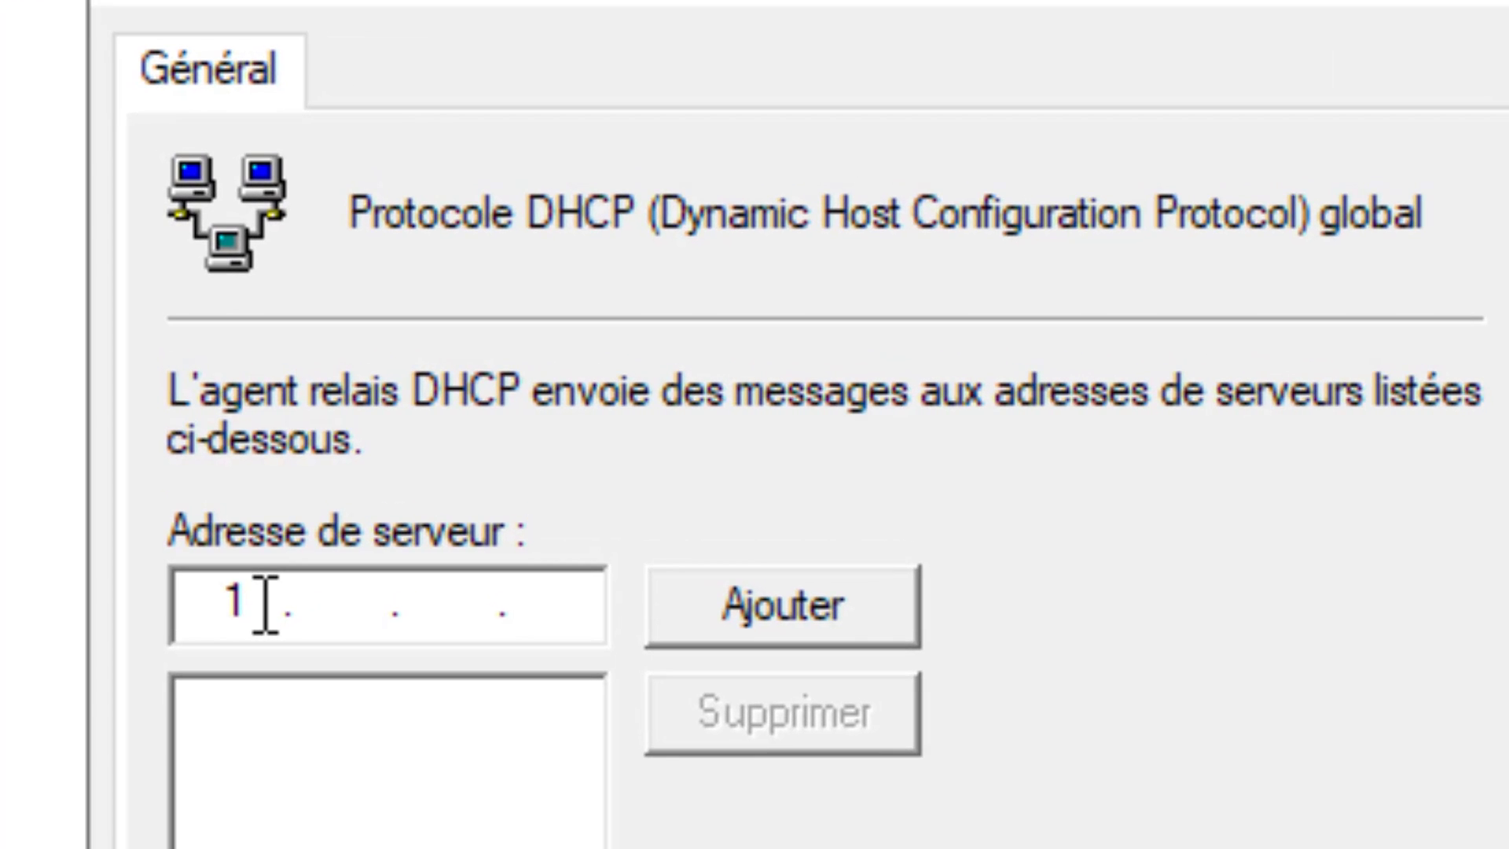
pyautogui.write('92 . ')
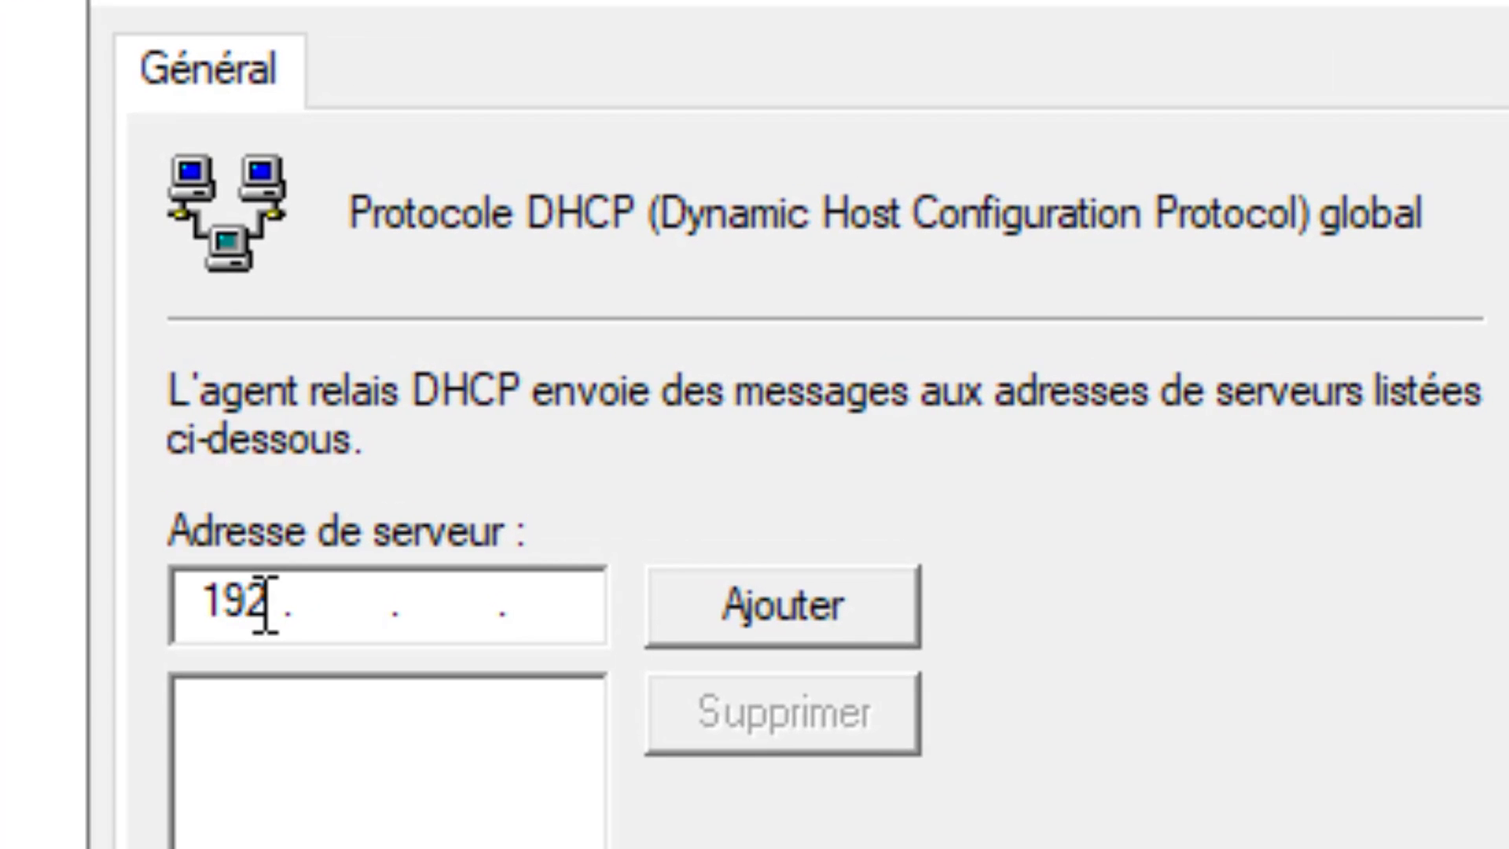
pyautogui.write('168 . ')
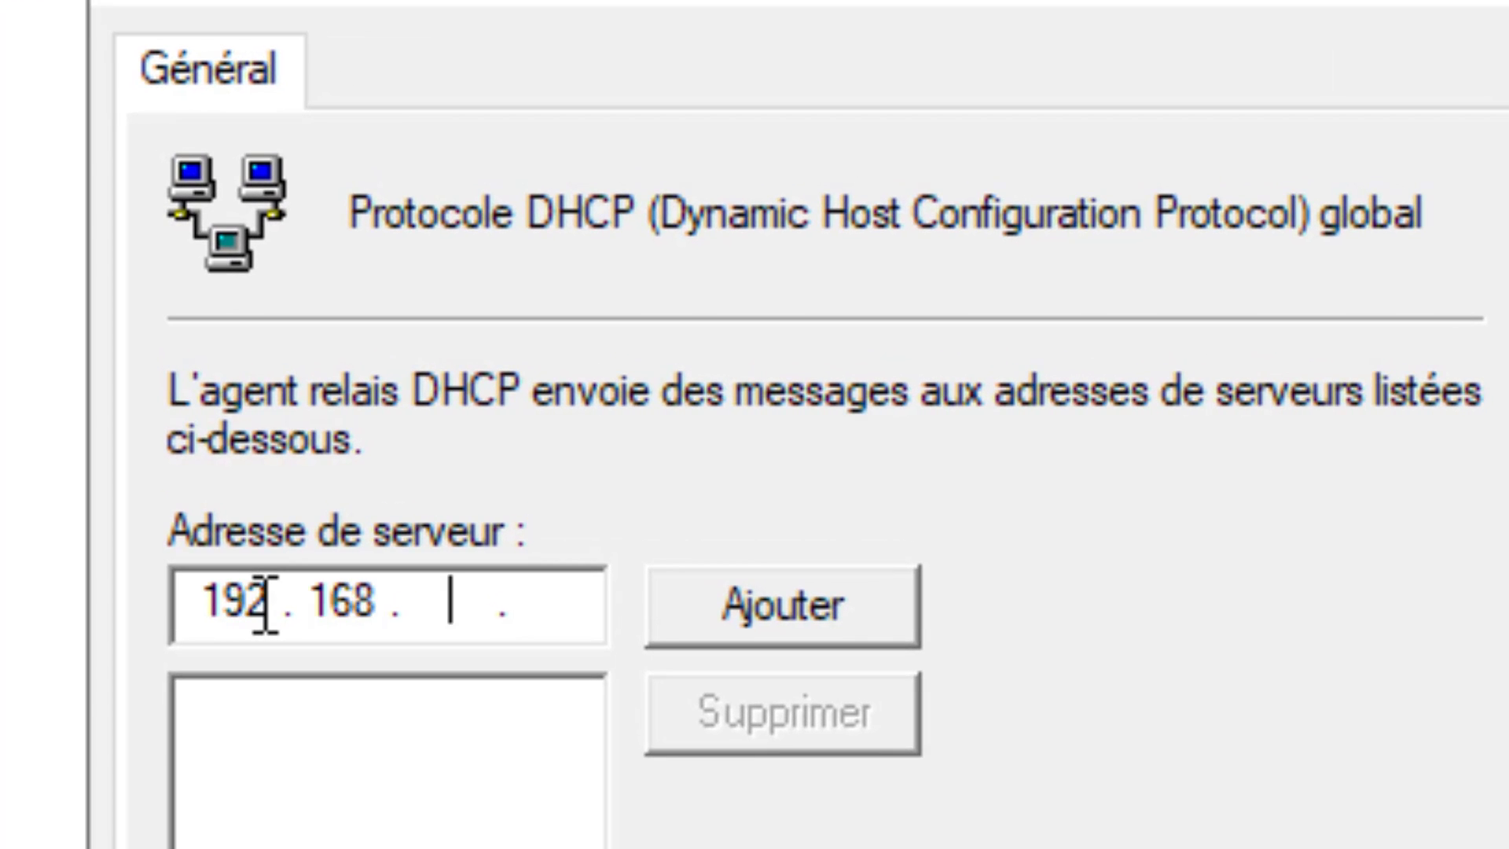
pyautogui.write('100 . ')
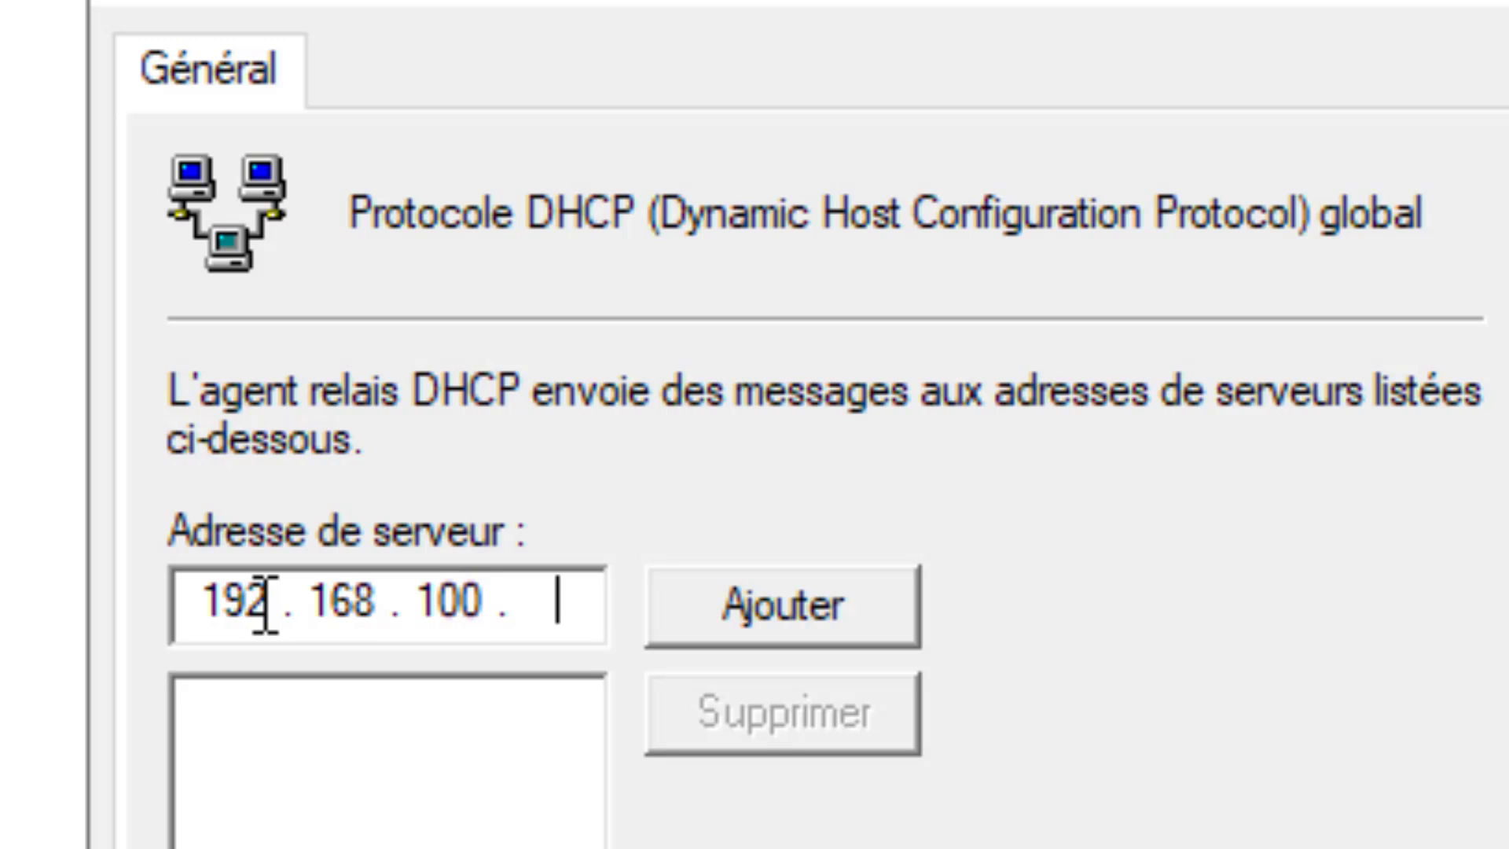
pyautogui.write('5')
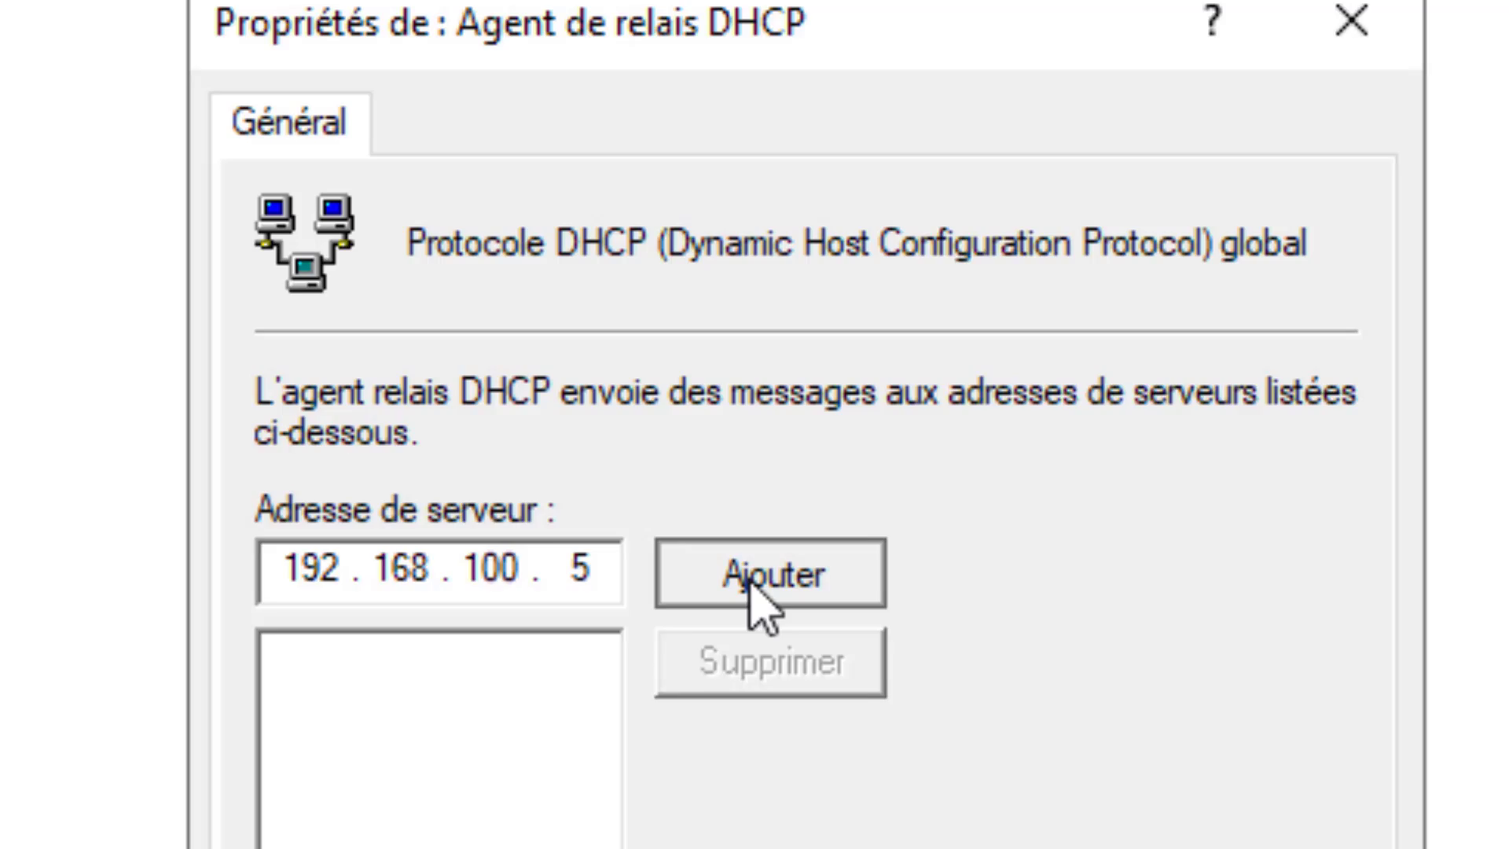
pyautogui.click(750, 581)
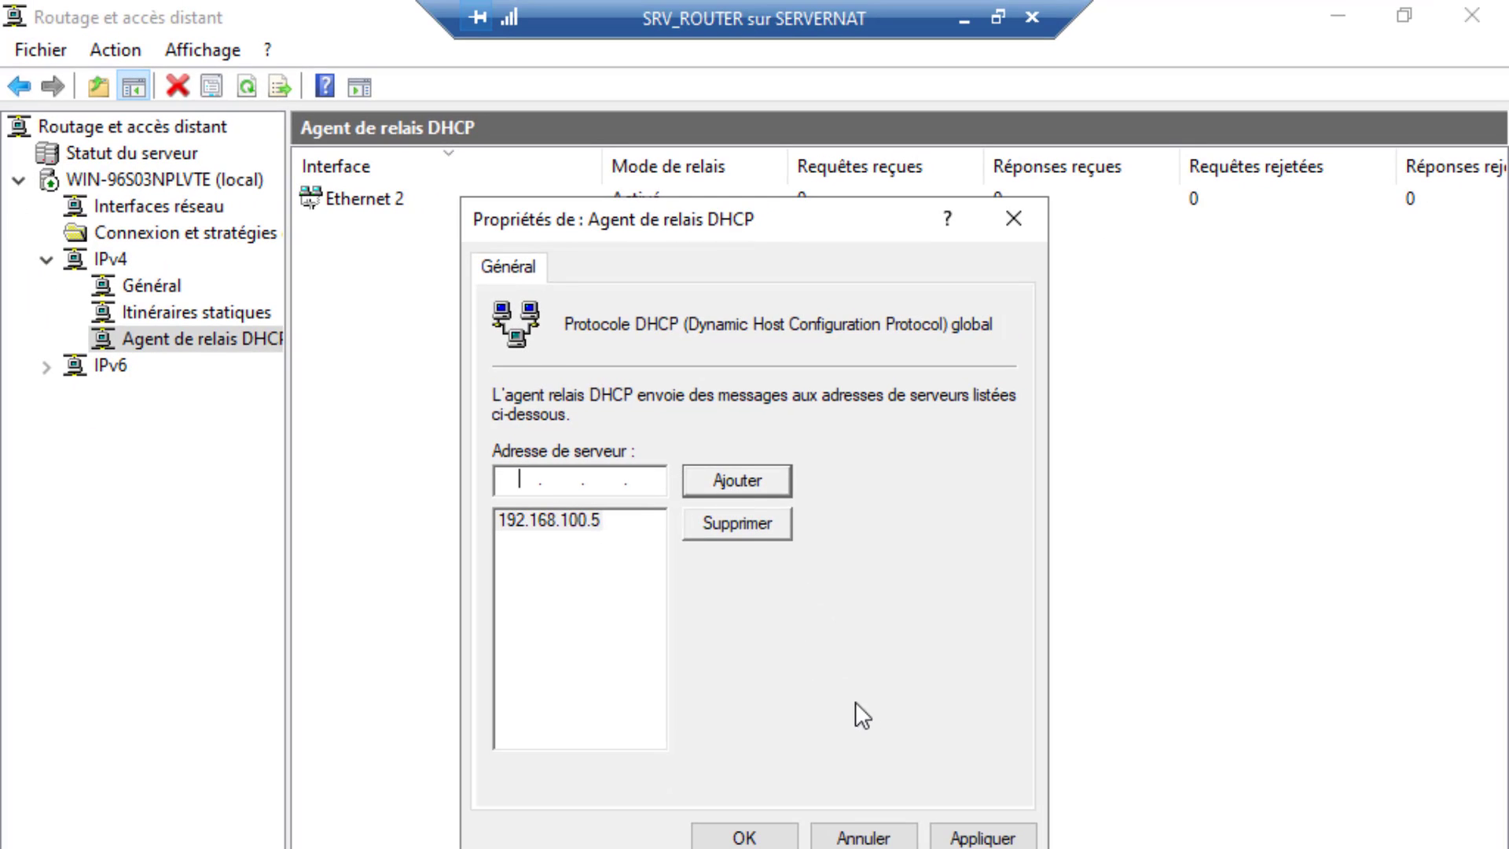
pyautogui.click(976, 839)
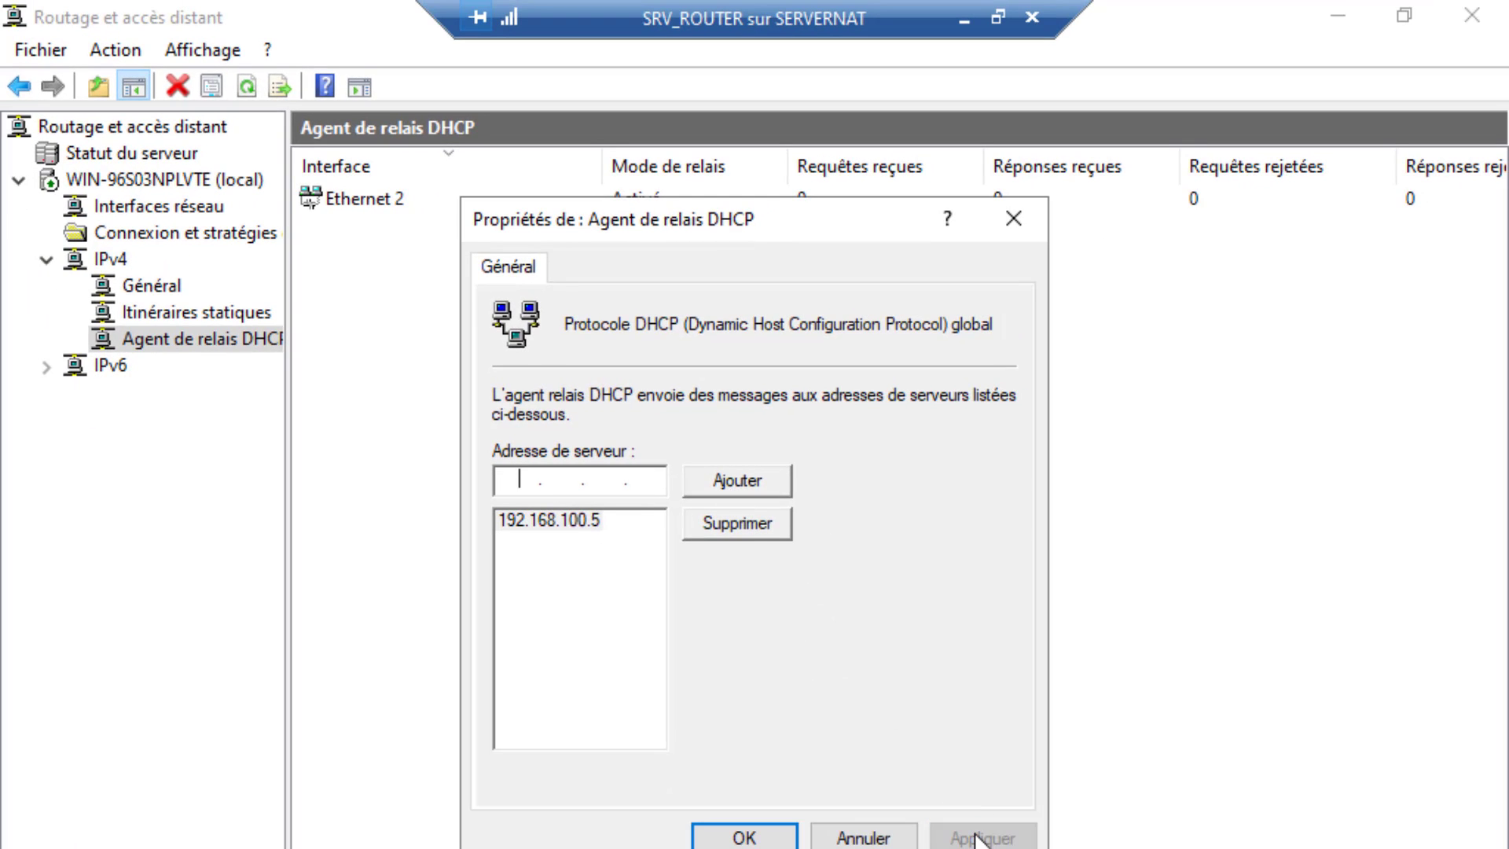
pyautogui.click(744, 837)
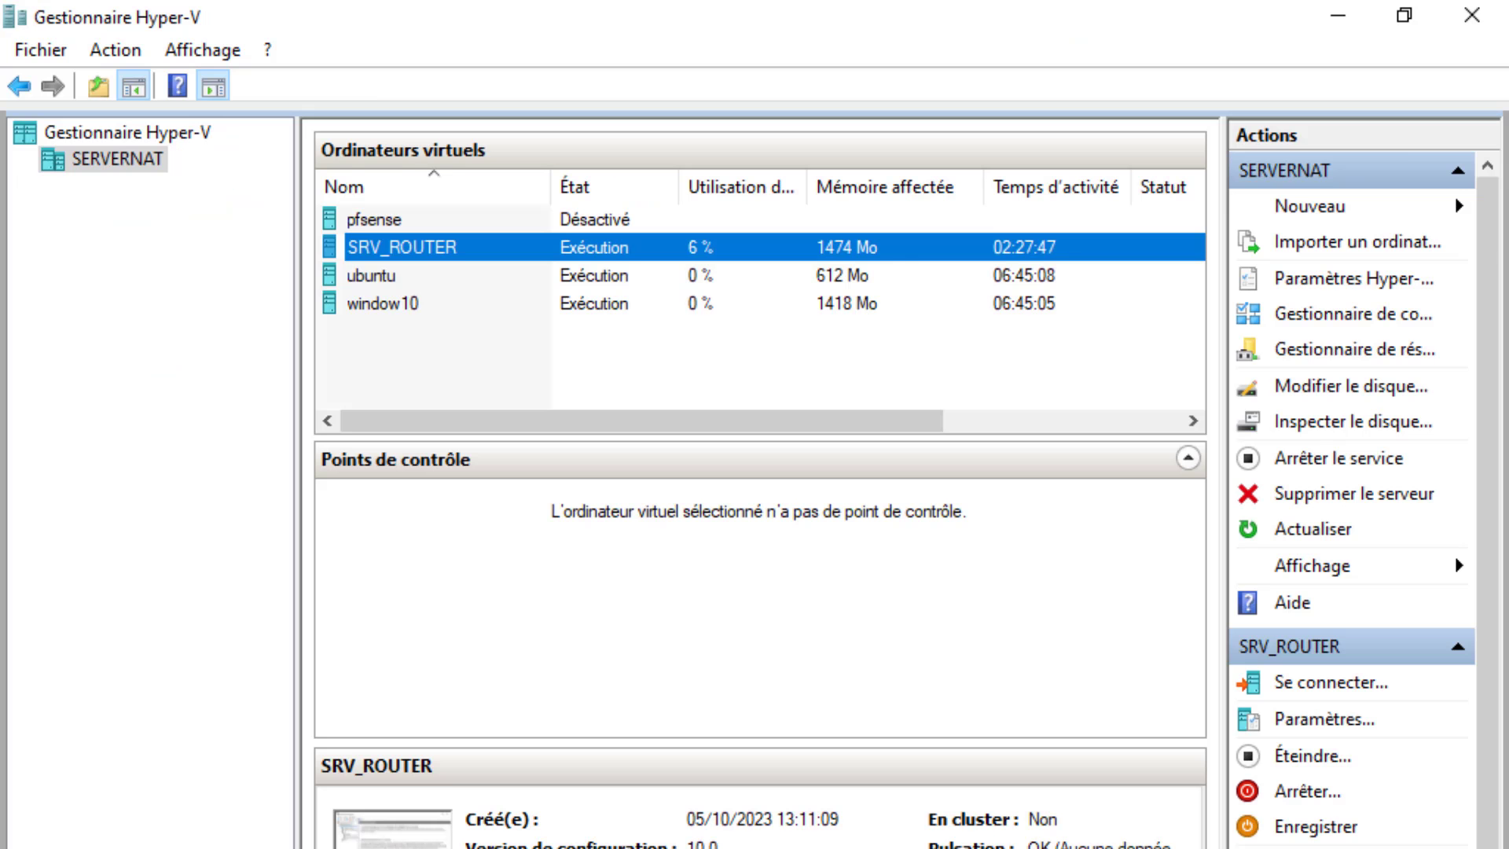
# Step: Switch to the ubuntu virtual machine, clear its terminal and check the eth0 address with ip a
pyautogui.moveTo(572, 848)
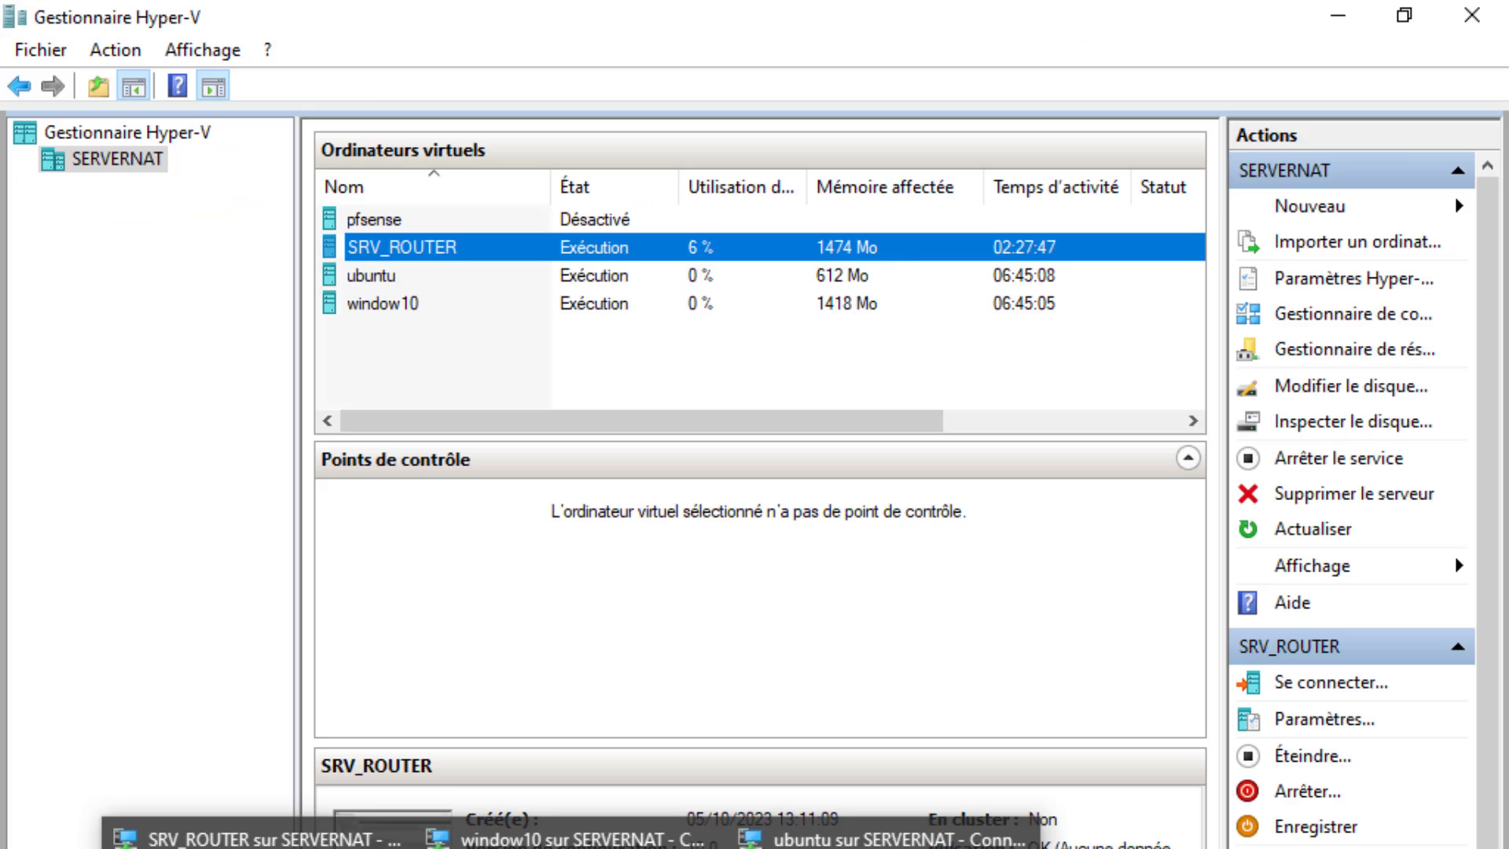
pyautogui.click(865, 843)
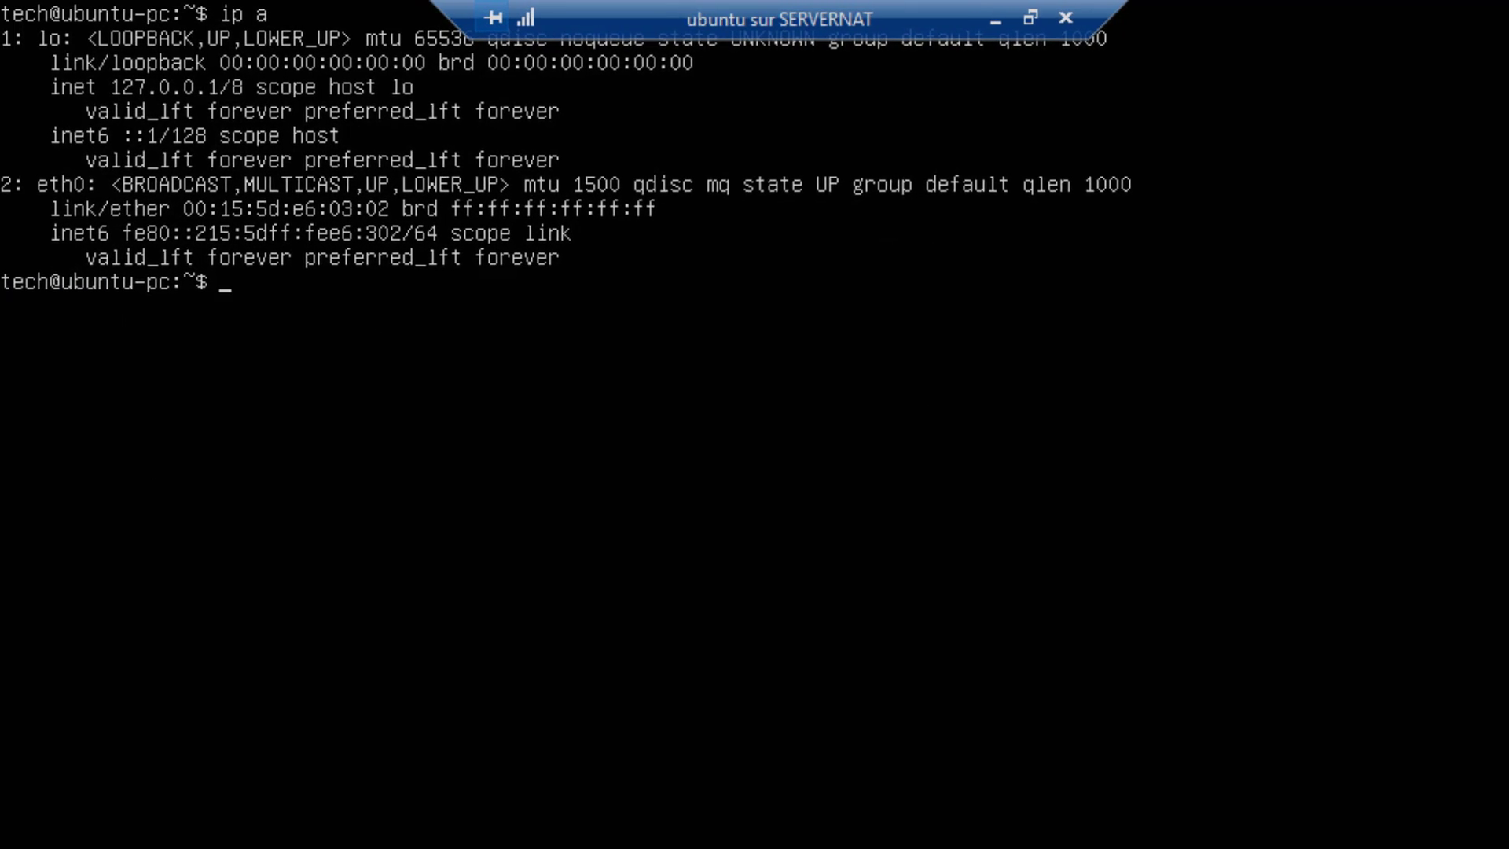
pyautogui.hotkey('ctrl', 'l')
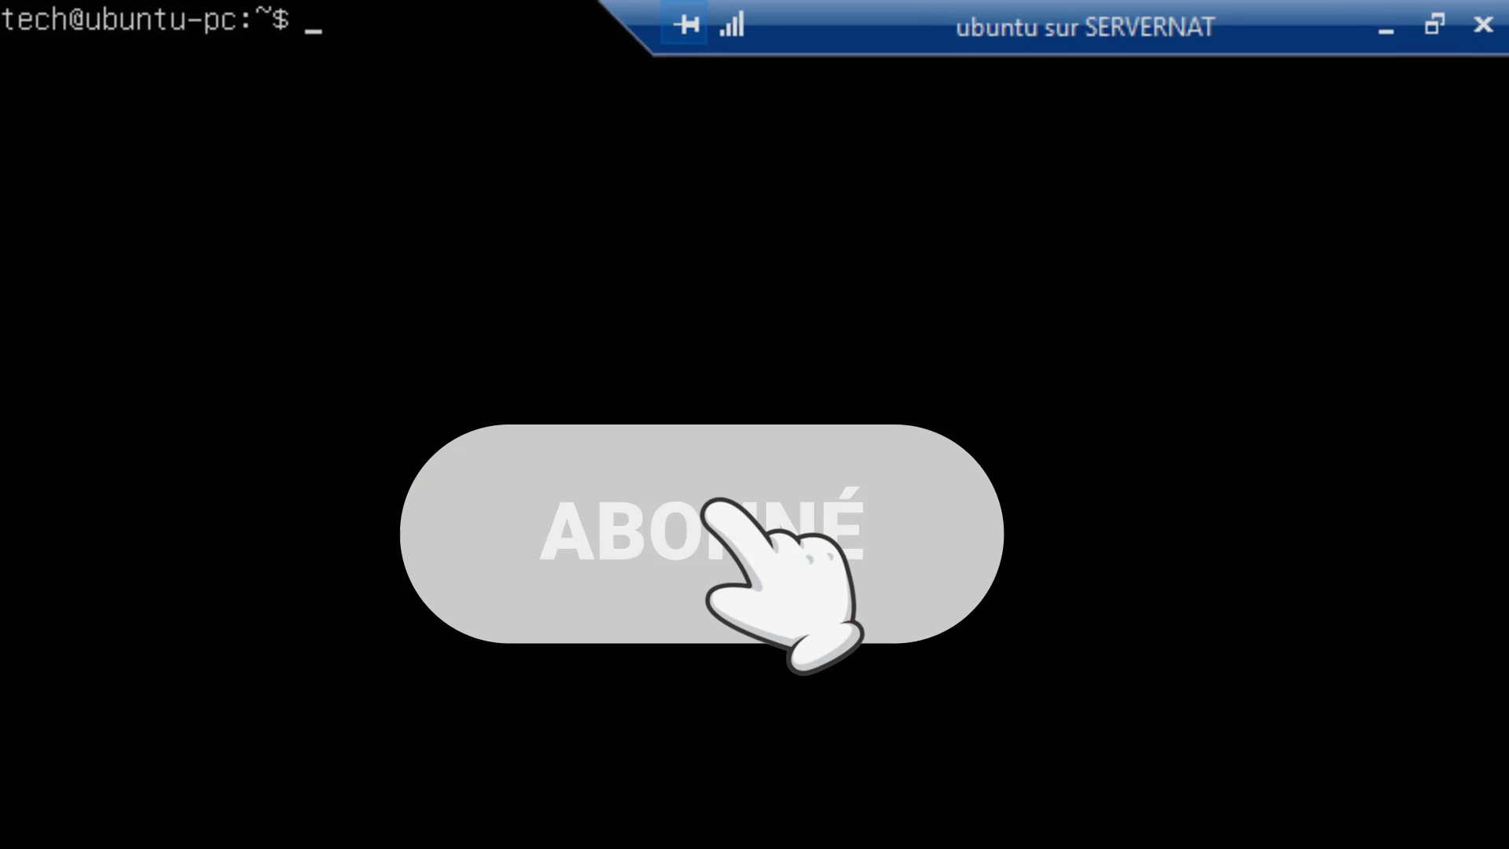
pyautogui.write('ip a')
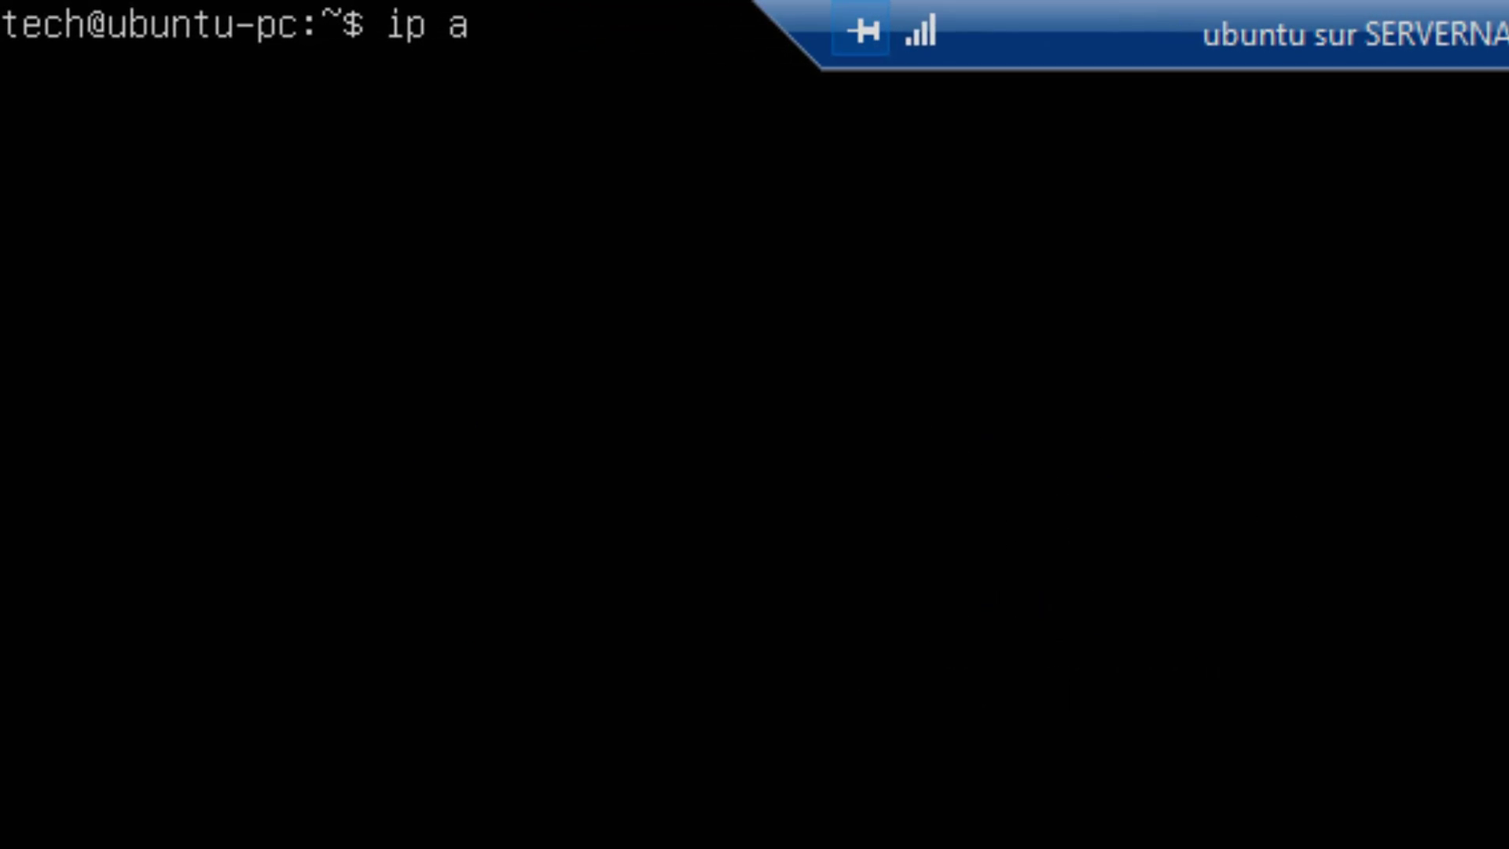
pyautogui.press('Return')
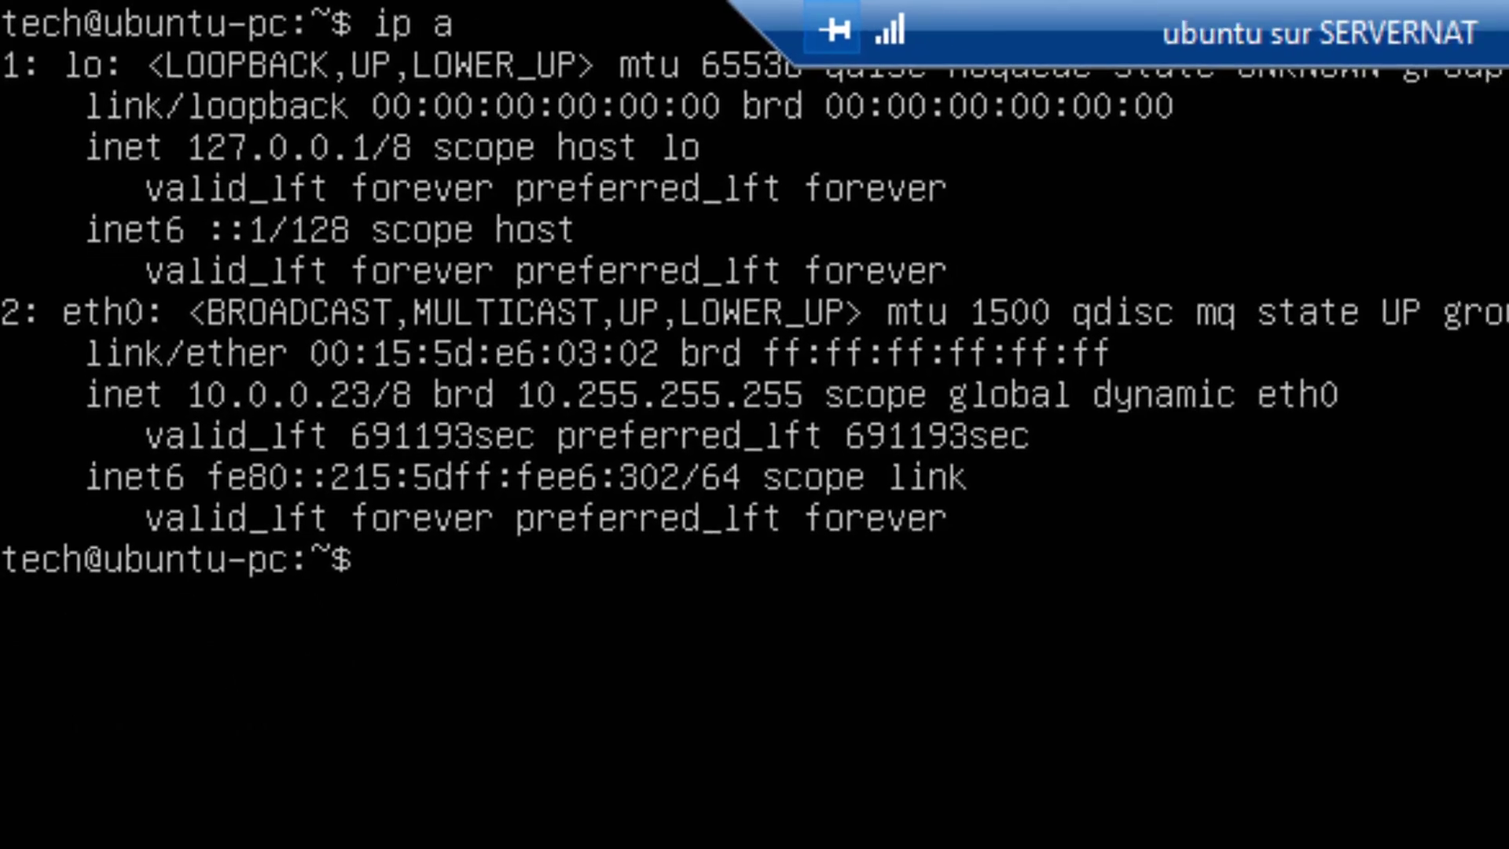
pyautogui.click(1475, 34)
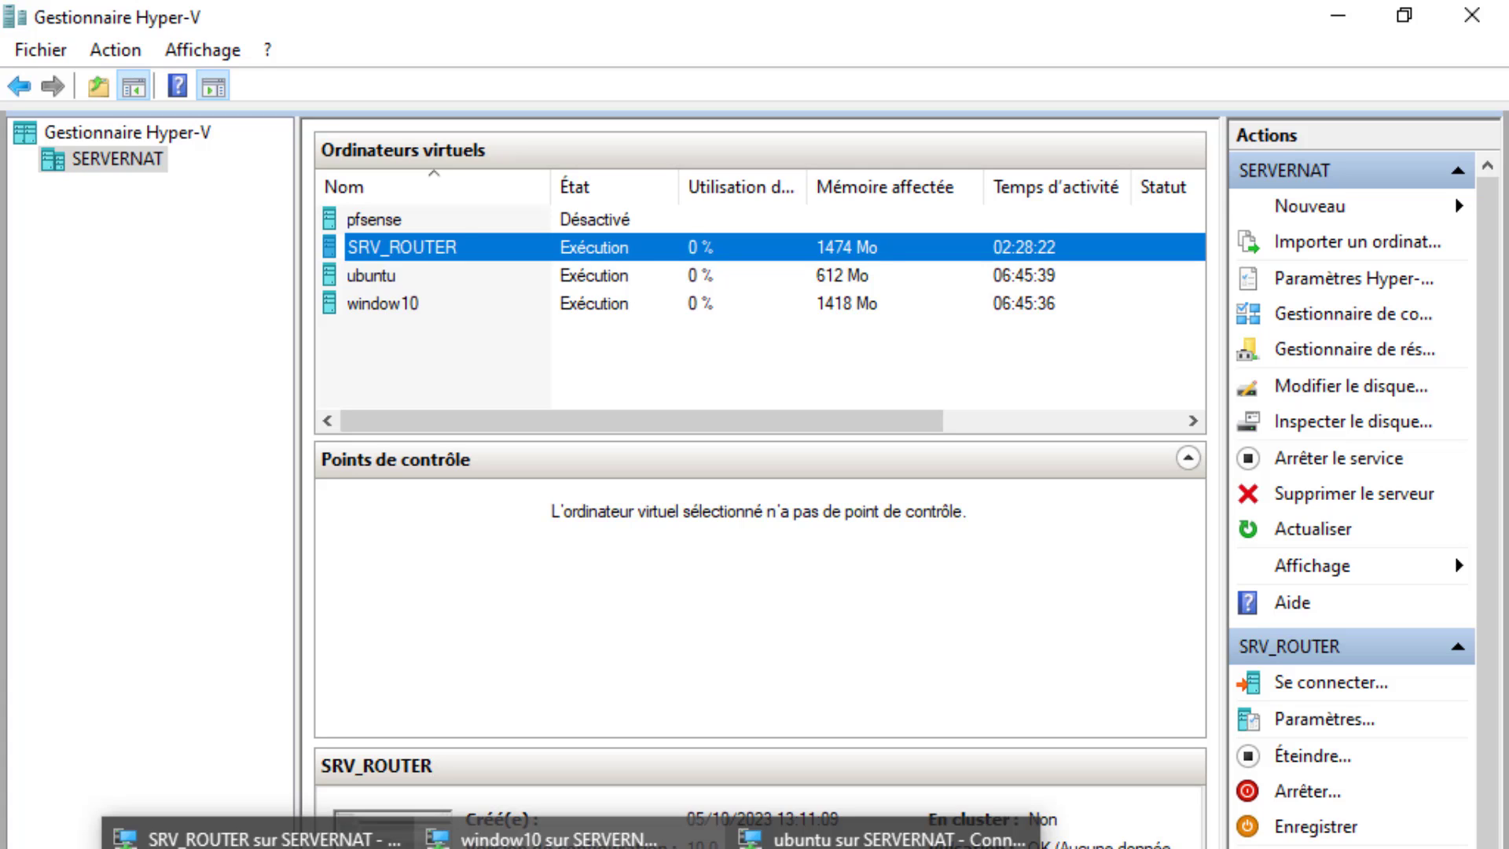
# Step: Switch to the window10 virtual machine and release and renew its IP configuration with ipconfig /release and ipconfig /renew in PowerShell
pyautogui.click(566, 832)
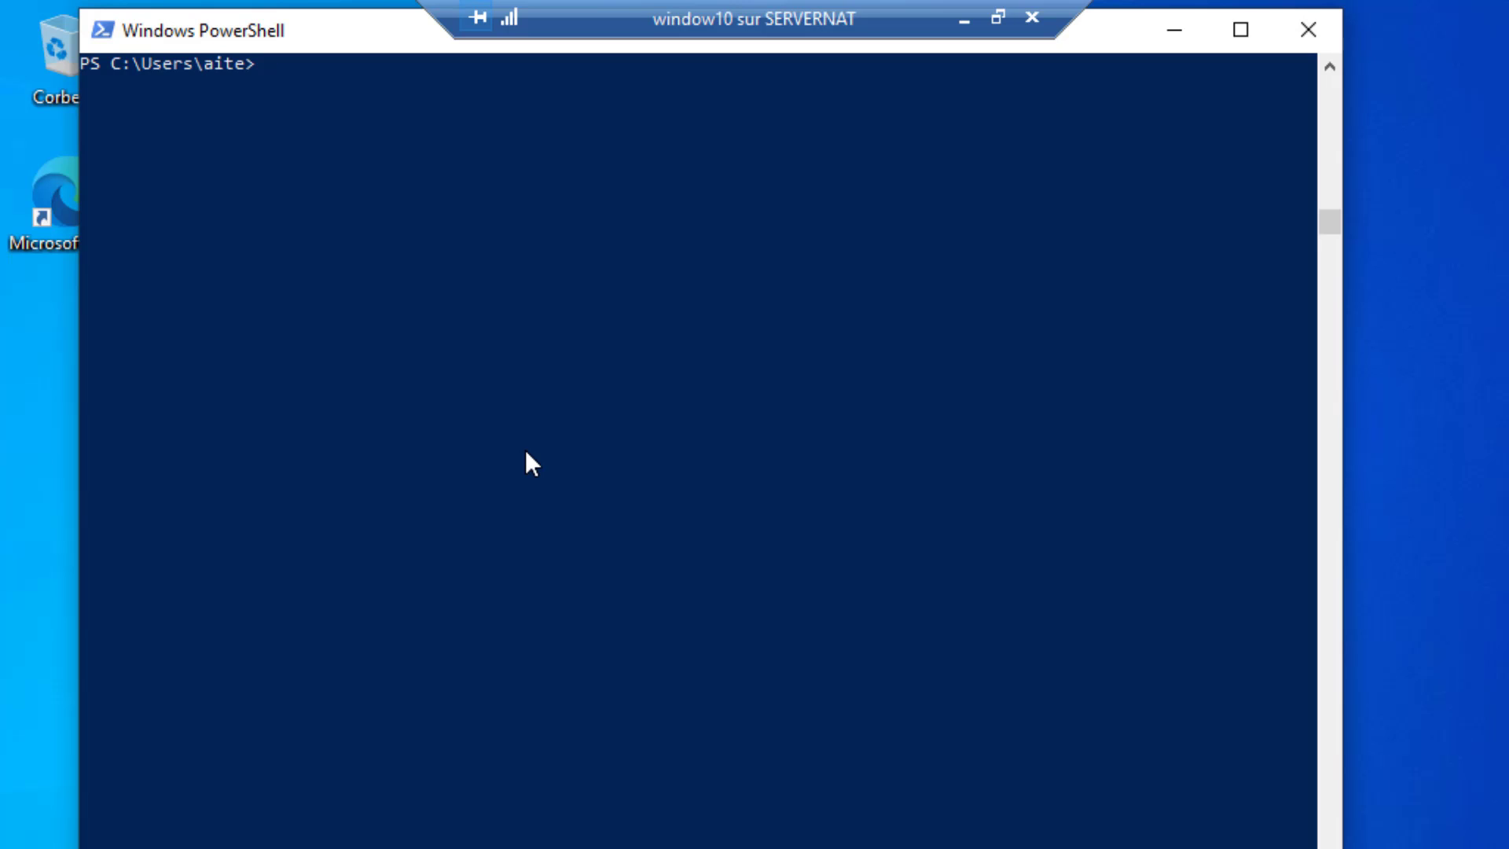
pyautogui.write('ipconfig /release')
pyautogui.press('Return')
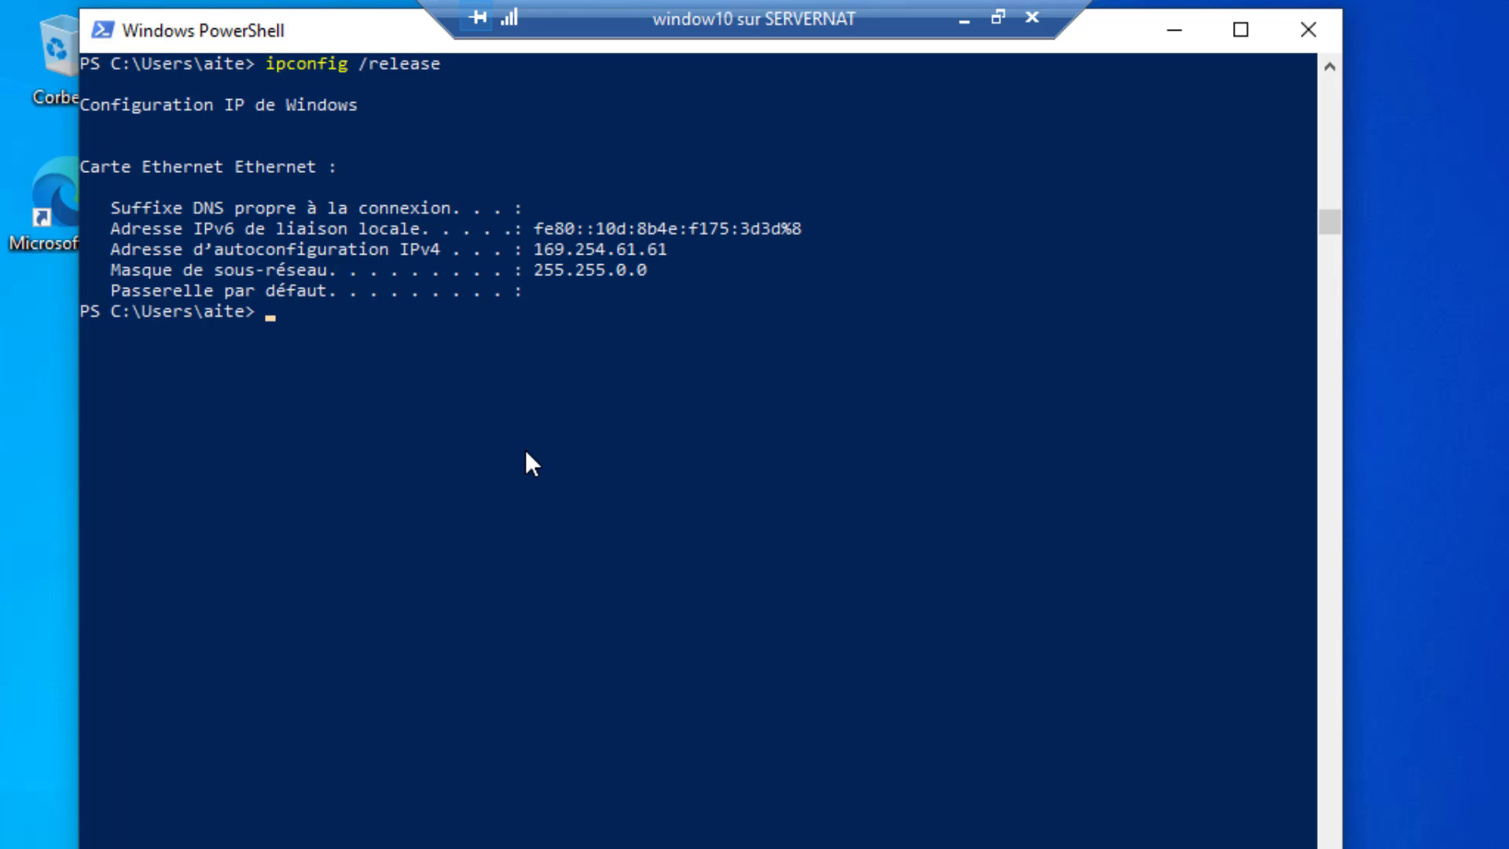
pyautogui.write('ipconfig /renew')
pyautogui.press('Return')
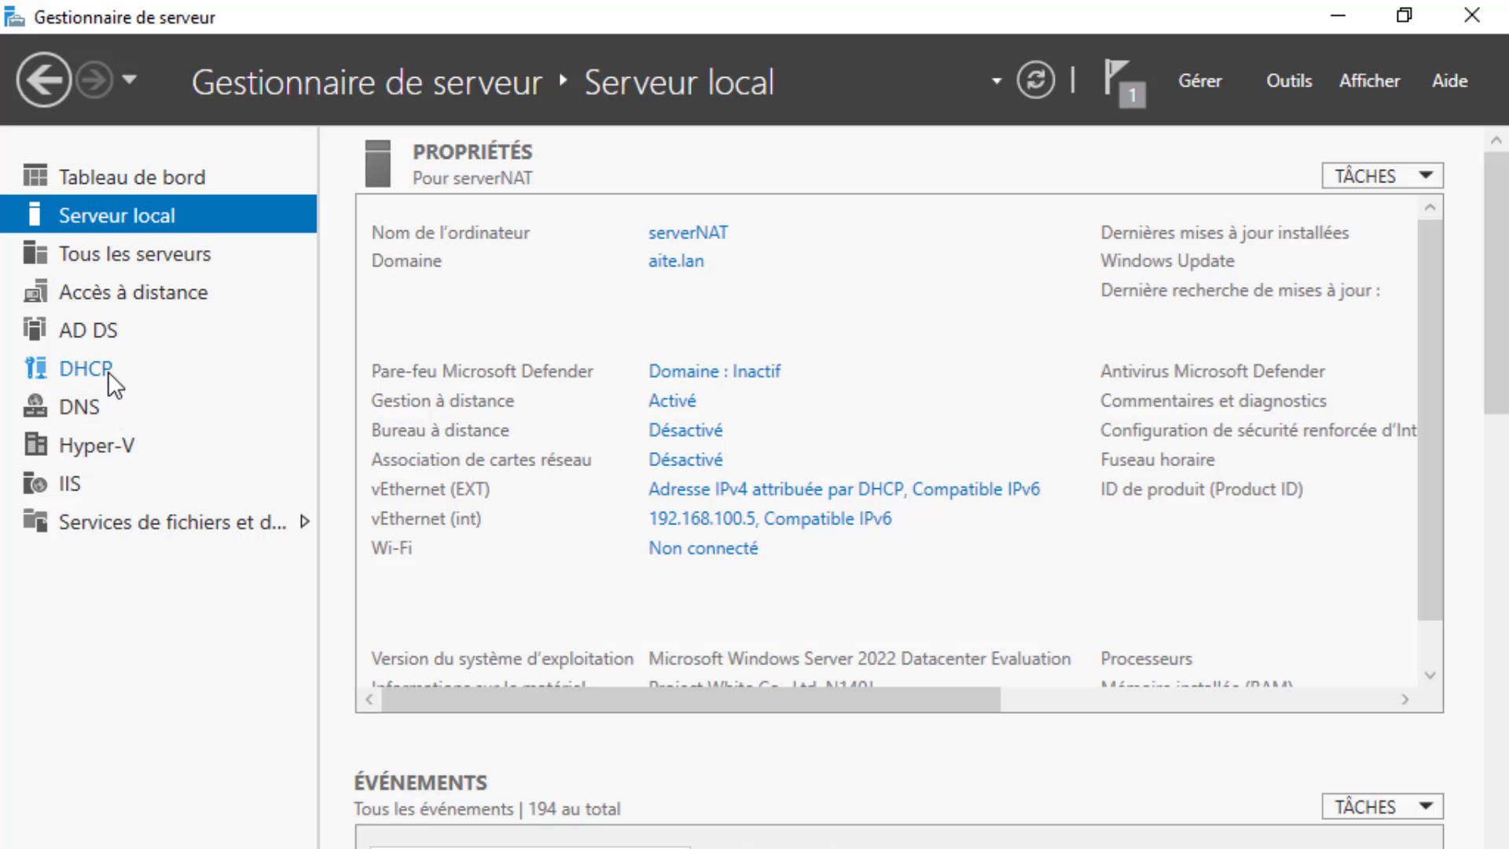
# Step: Open the DHCP manager for SERVERNAT from Server Manager and examine all address lease details of the 10.0.0.0 relaisplage scope
pyautogui.click(109, 374)
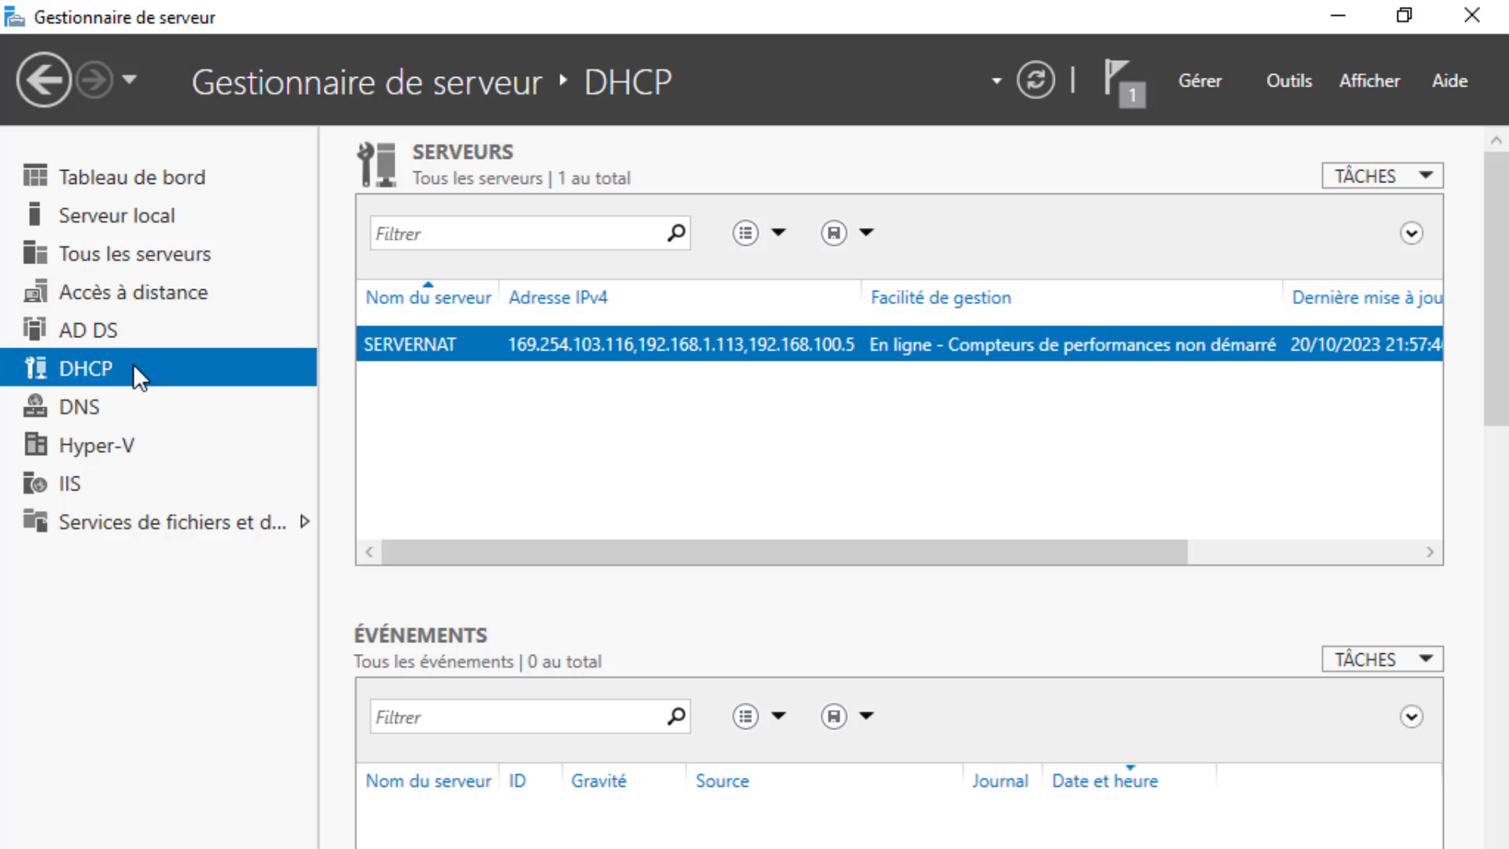
pyautogui.rightClick(656, 343)
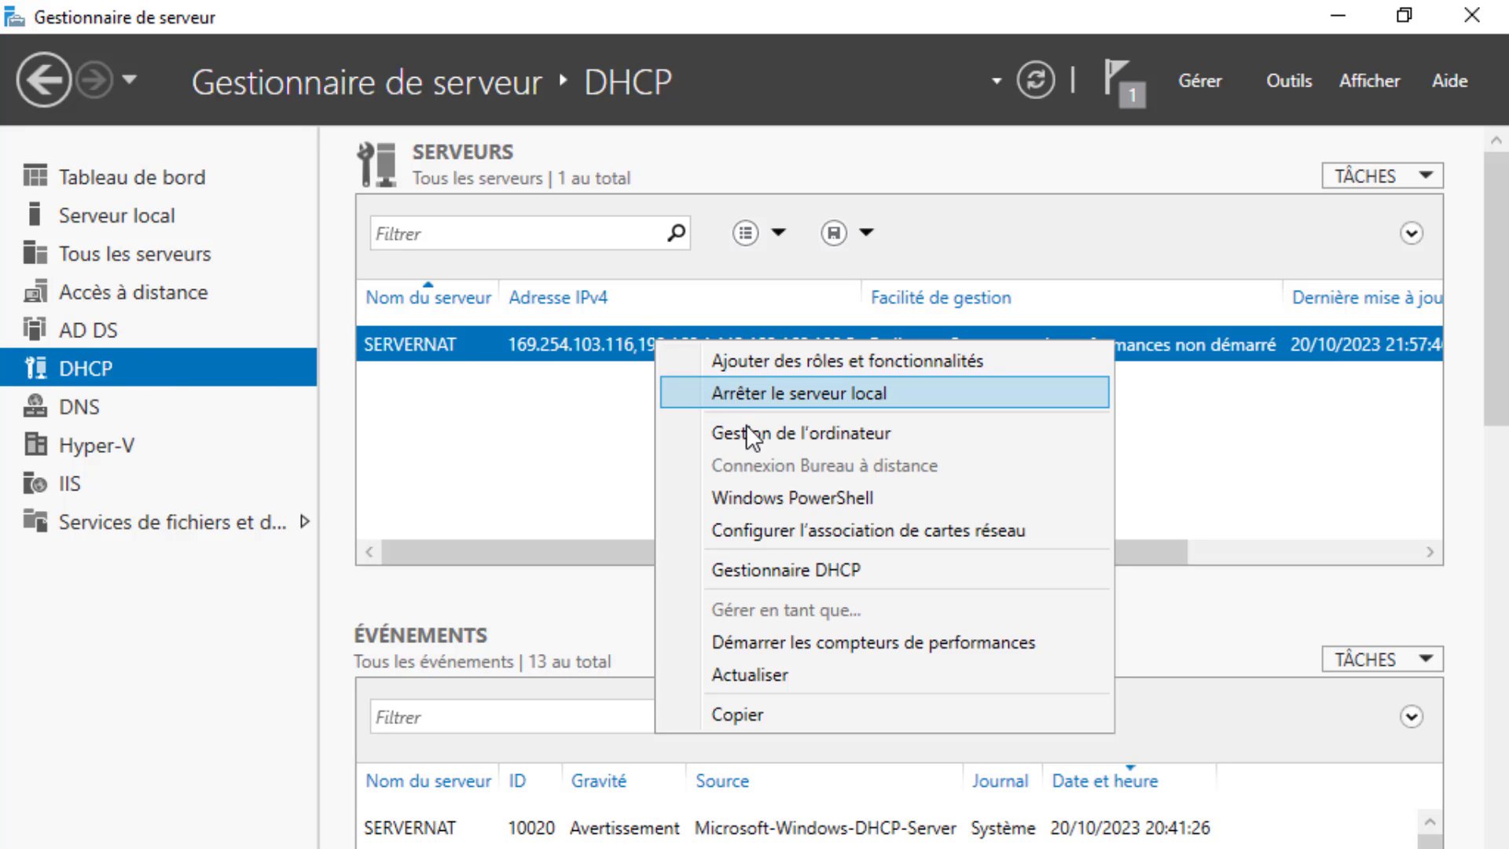
pyautogui.click(759, 567)
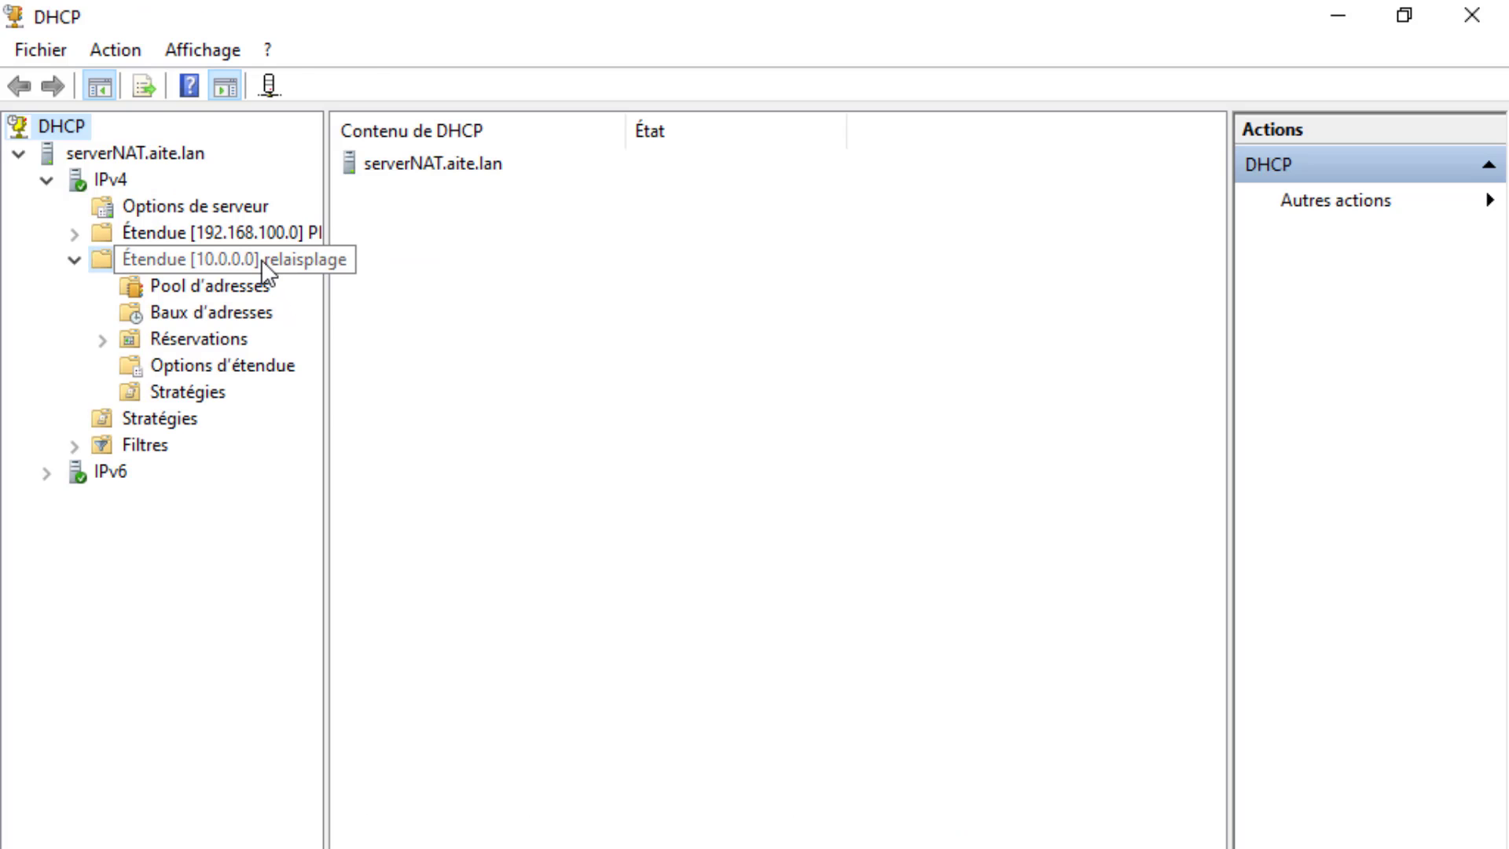
pyautogui.click(261, 259)
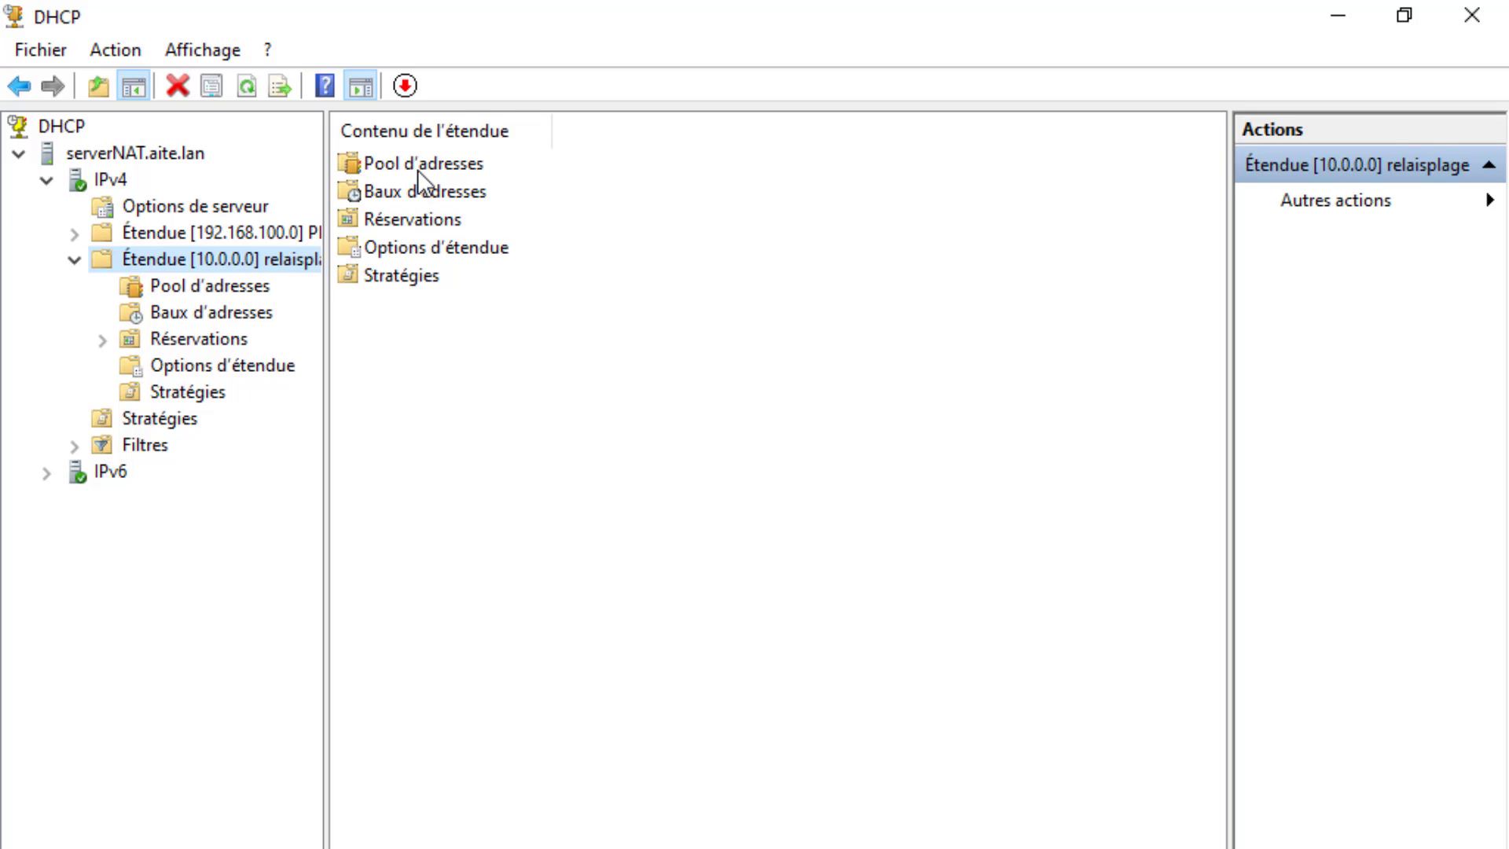
pyautogui.click(228, 312)
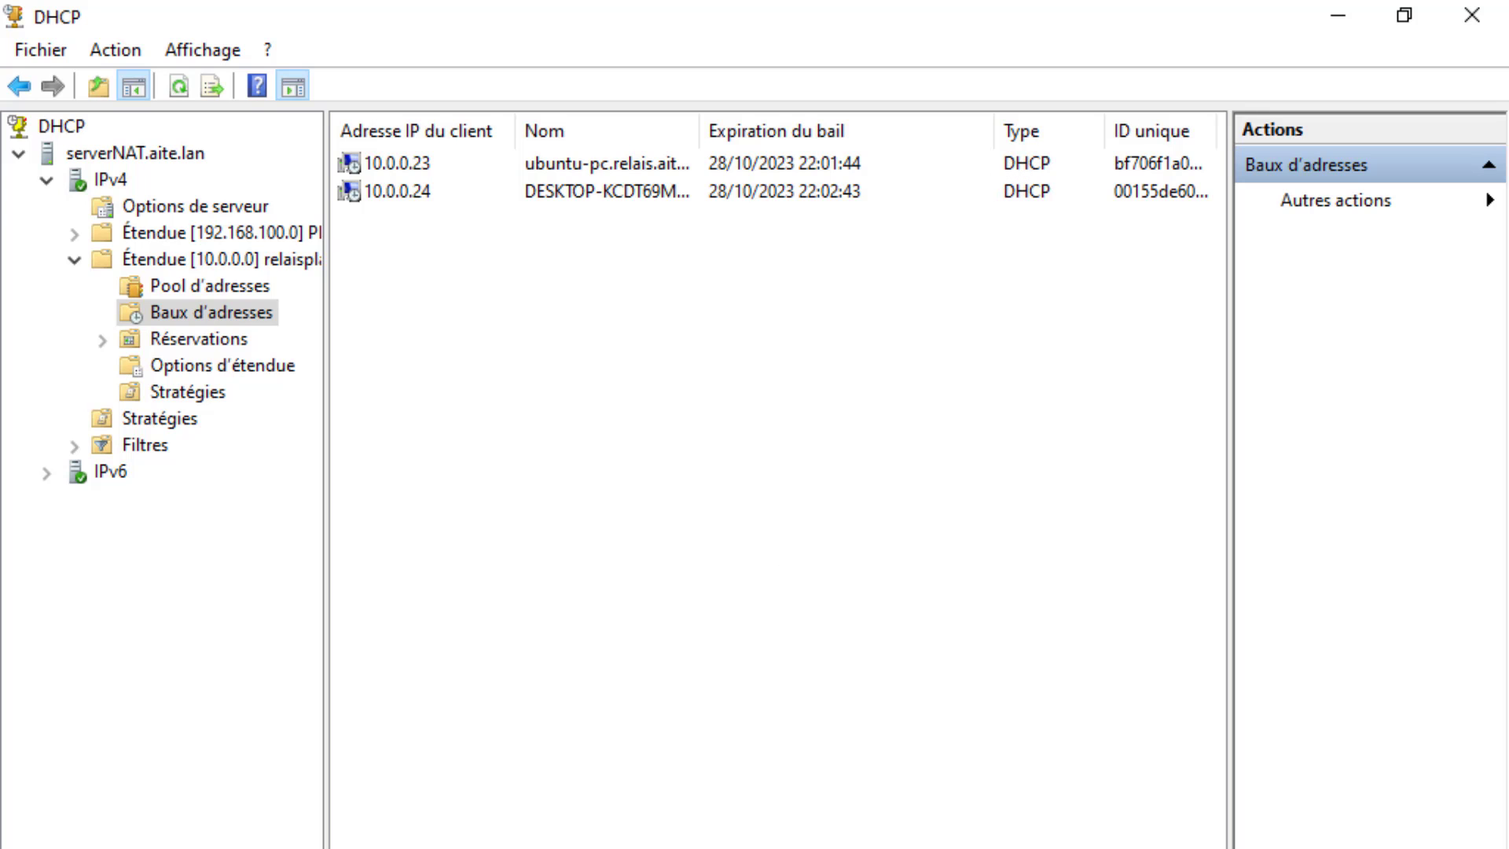
pyautogui.hscroll(9, 778, 479)
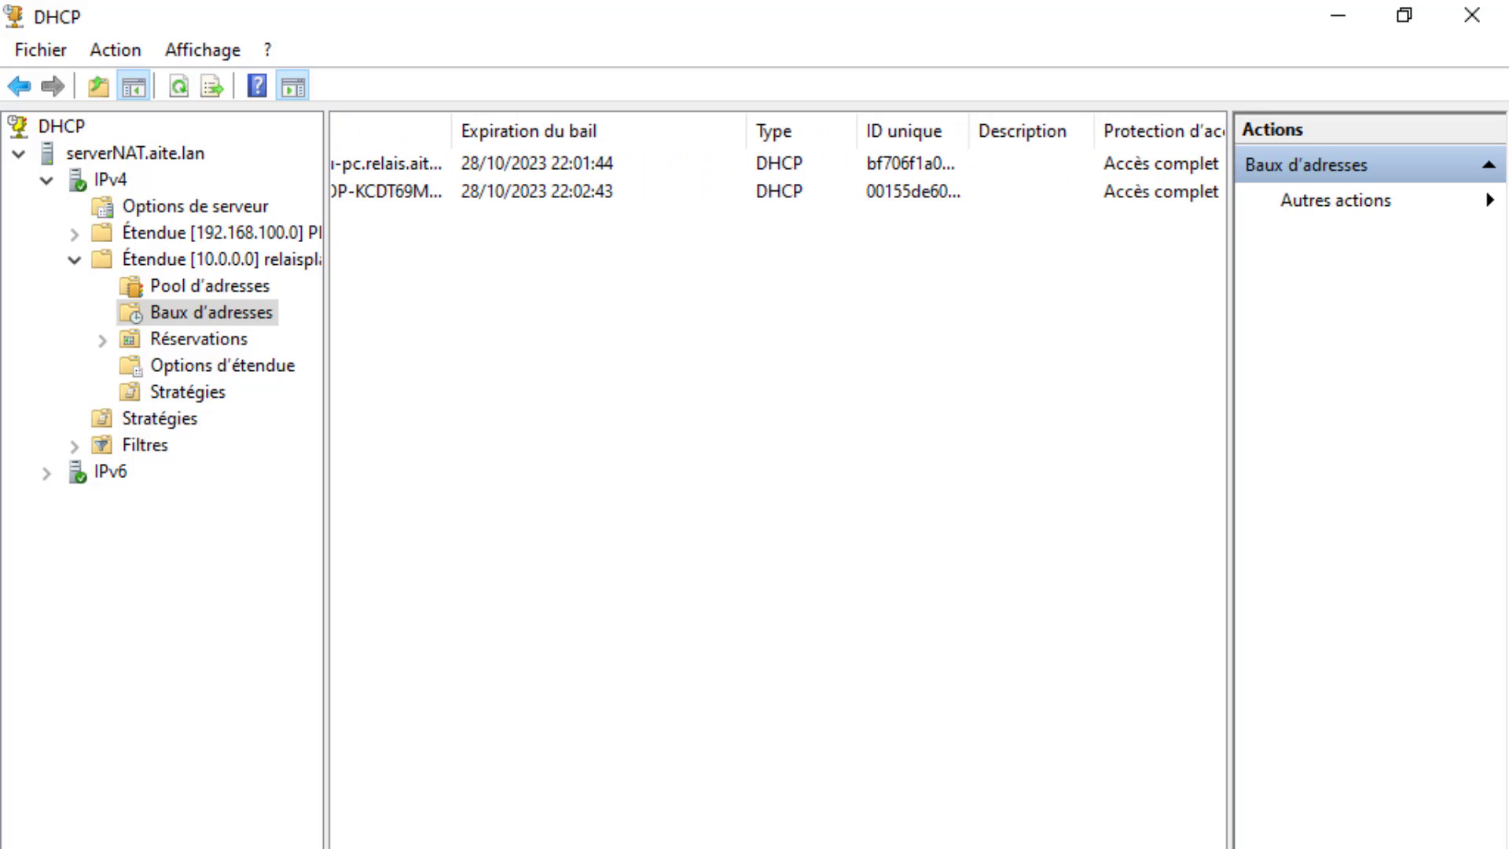
pyautogui.hscroll(3, 778, 479)
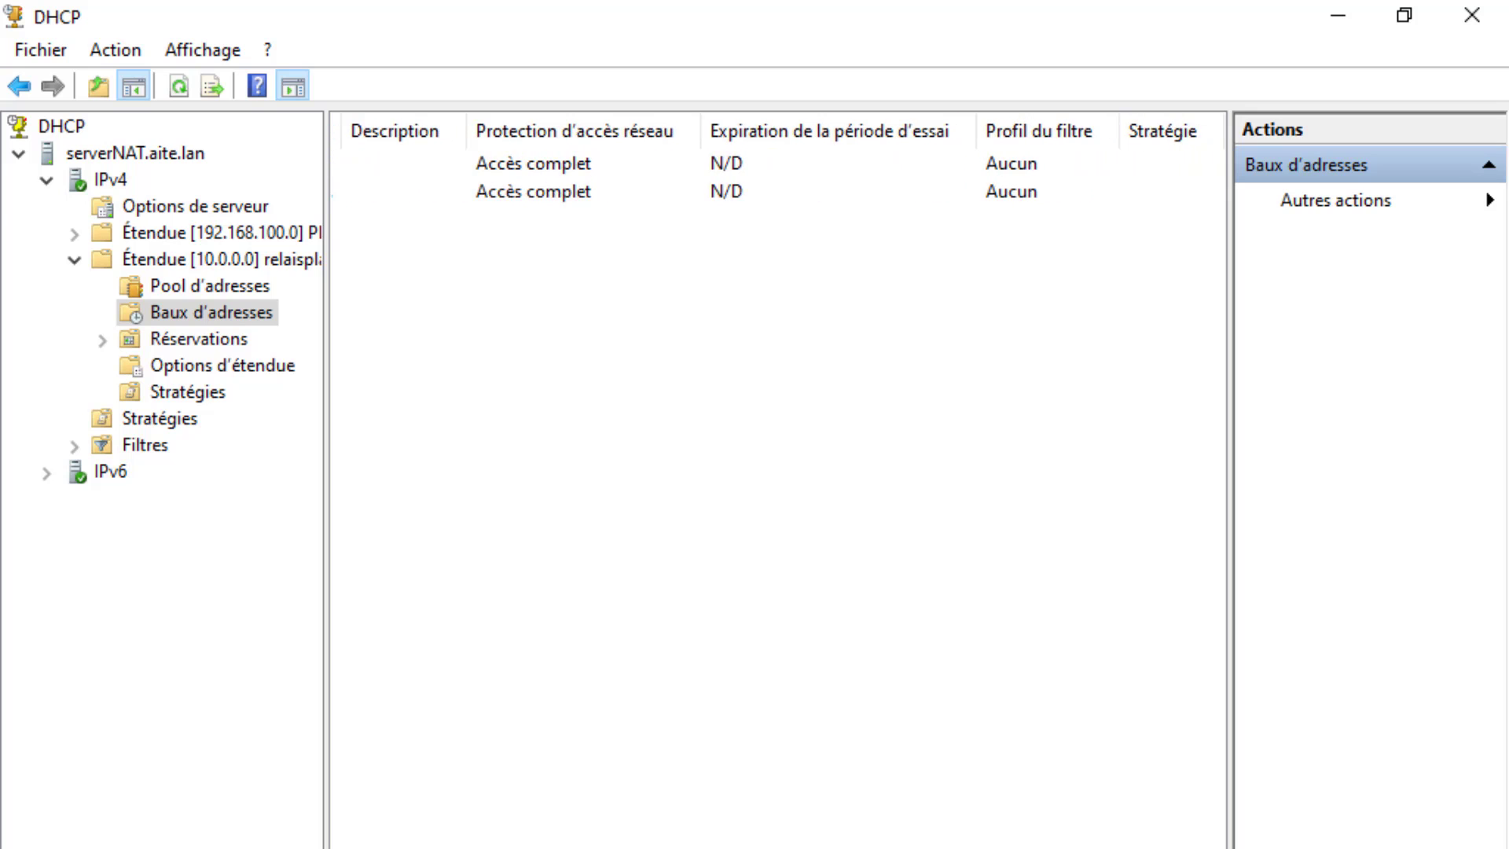
pyautogui.hscroll(-15, 778, 479)
pyautogui.hscroll(5, 778, 479)
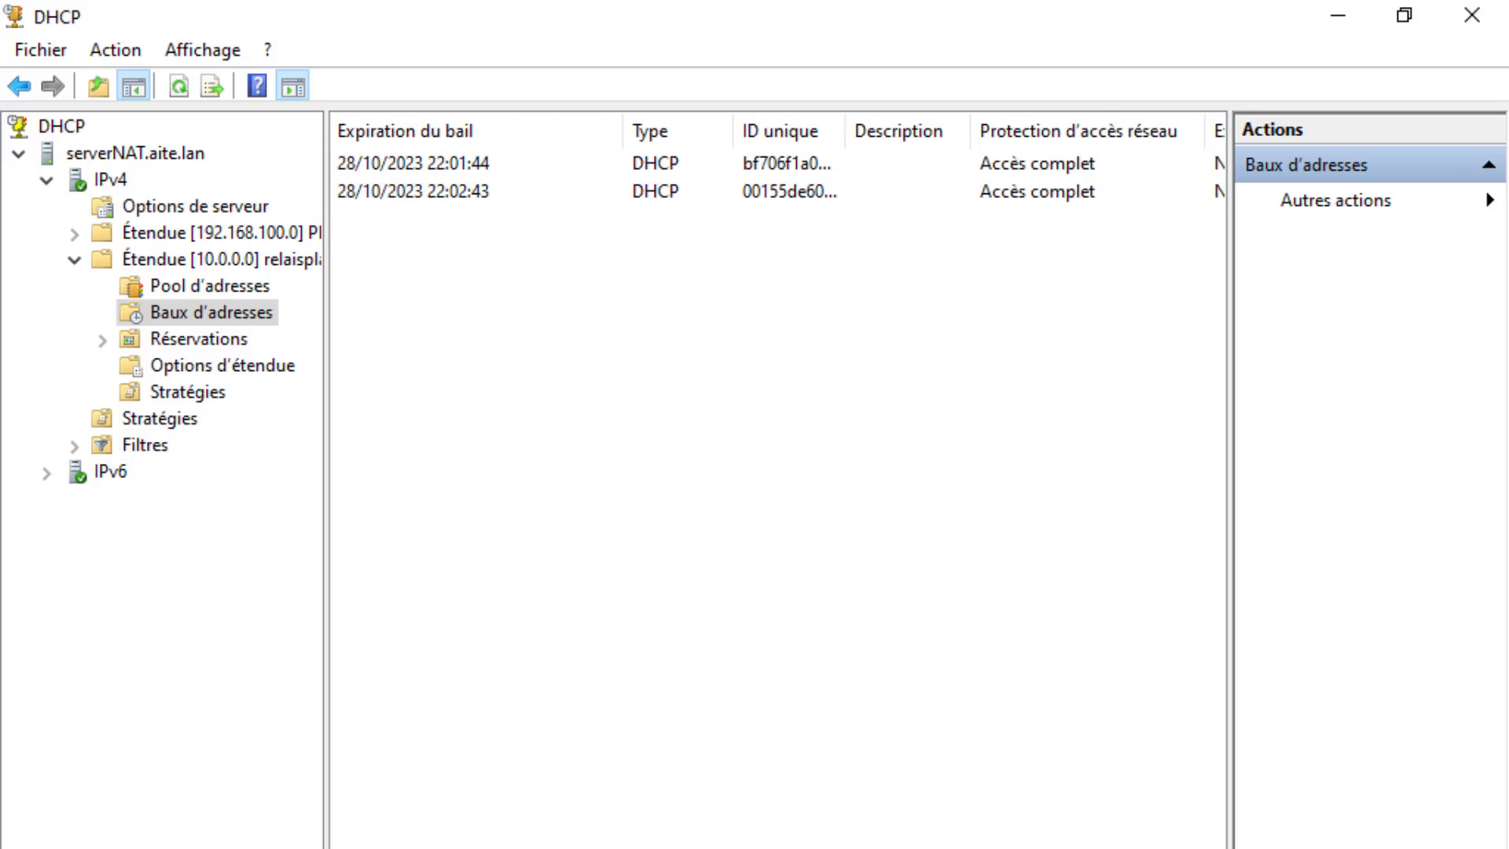
pyautogui.hscroll(-5, 778, 479)
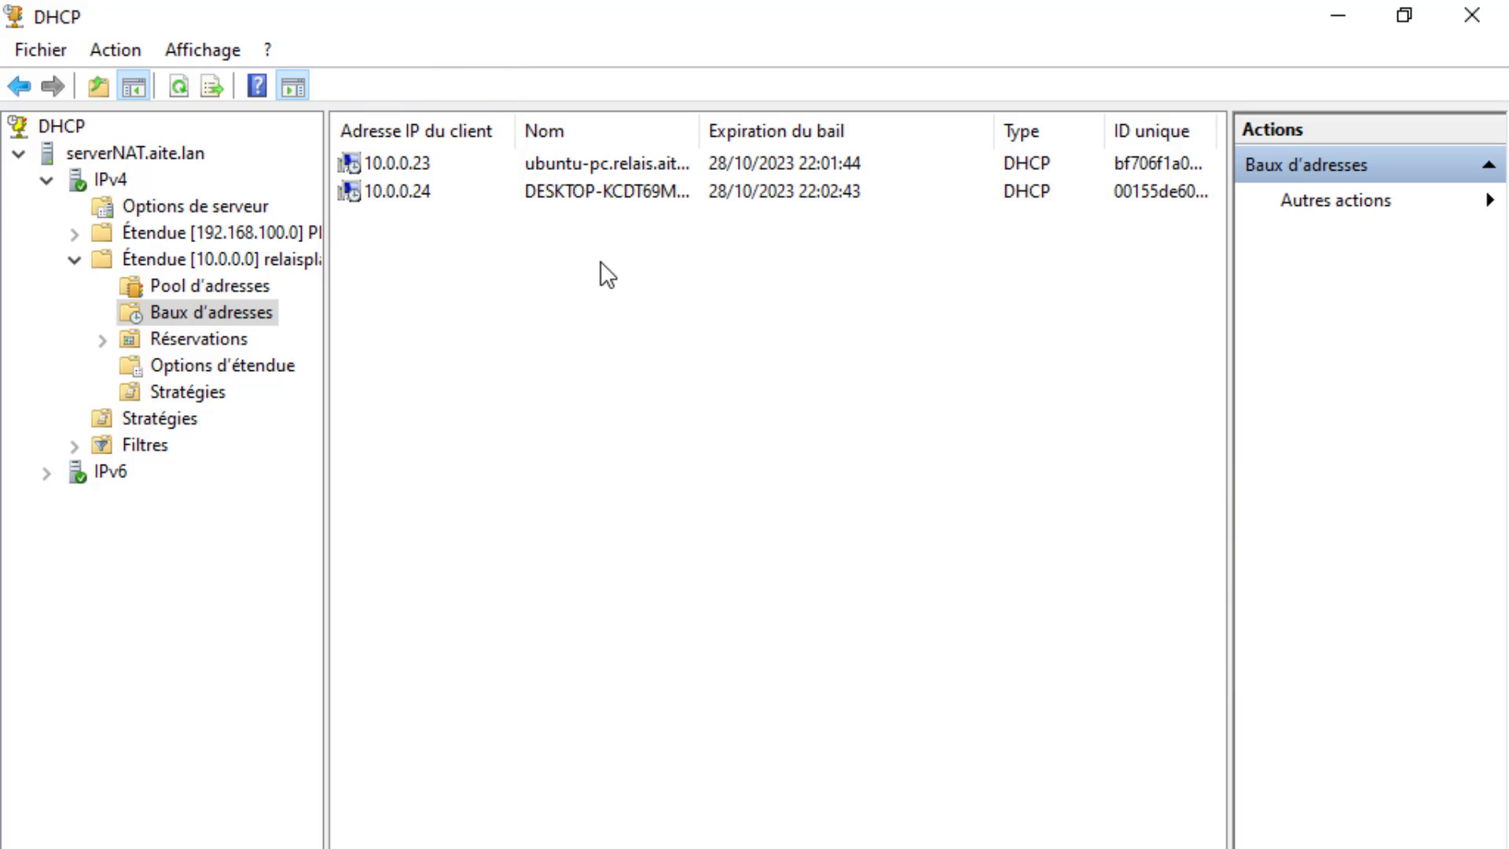
# Step: Minimize the DHCP console and return to the open Hyper-V virtual machine connections
pyautogui.click(1339, 20)
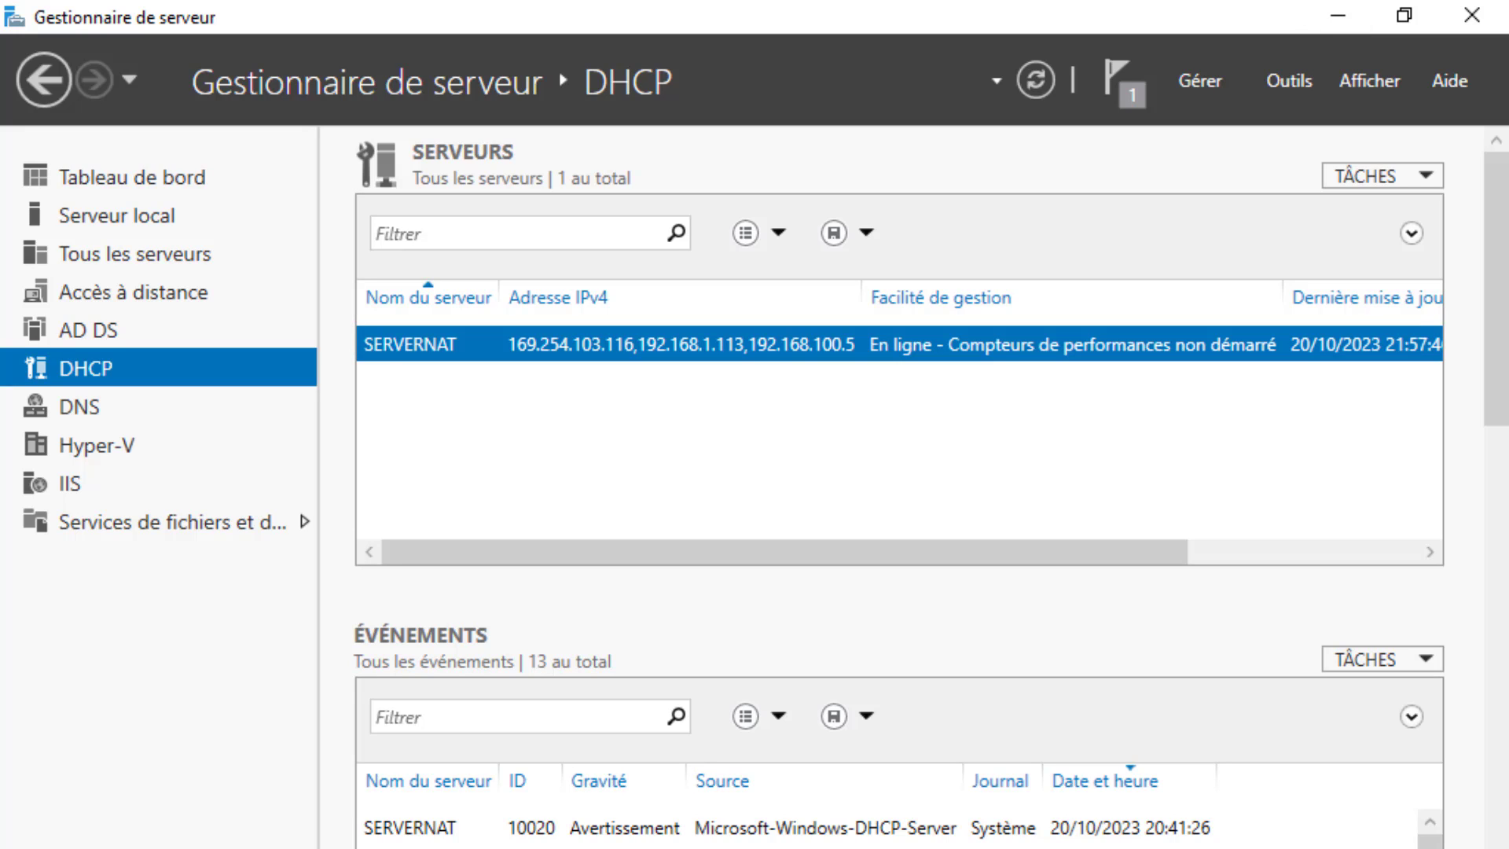
pyautogui.moveTo(735, 848)
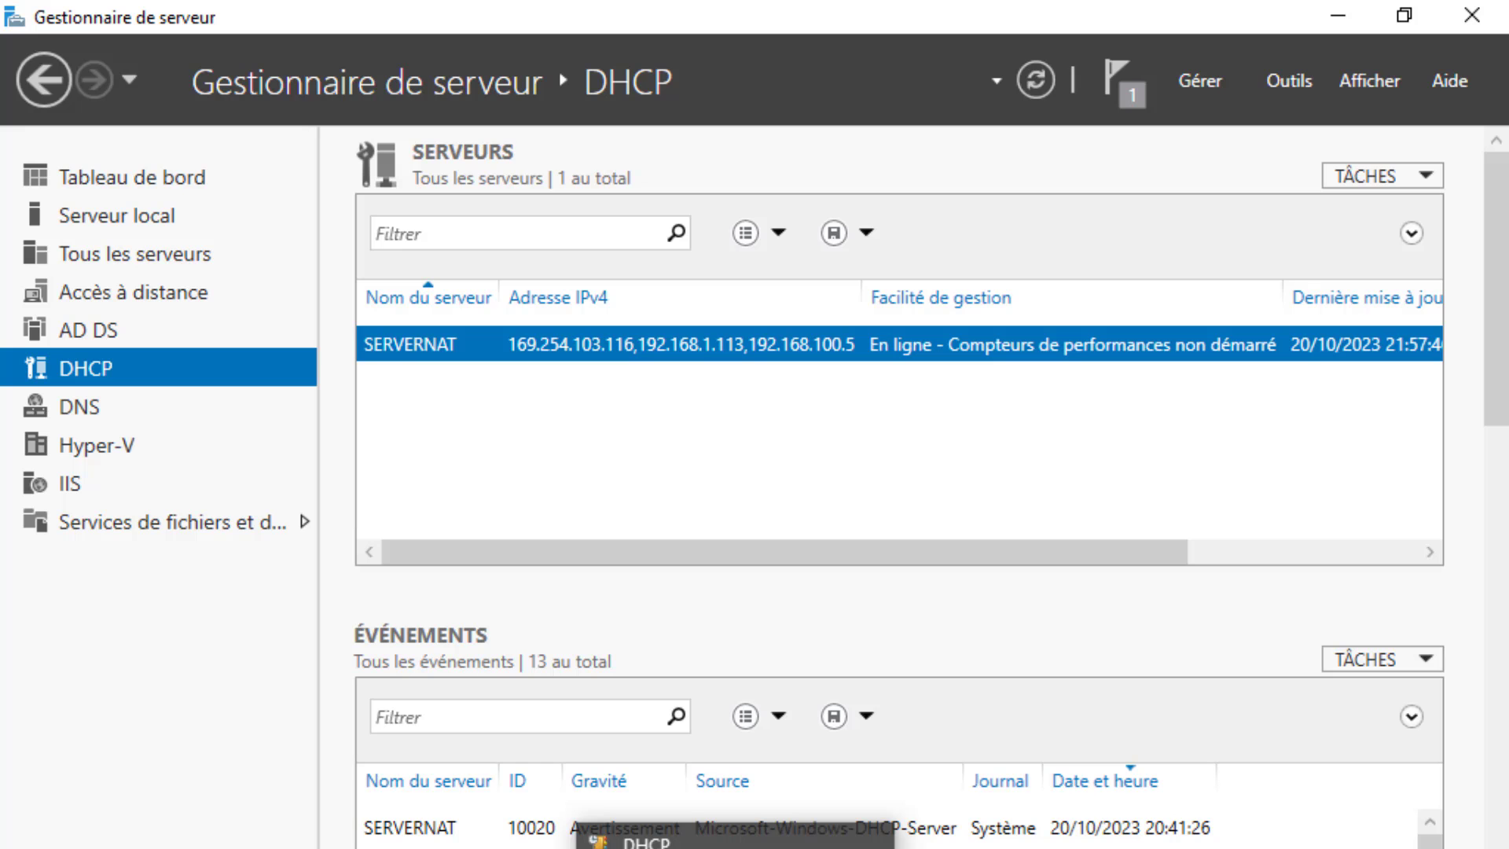
pyautogui.moveTo(571, 848)
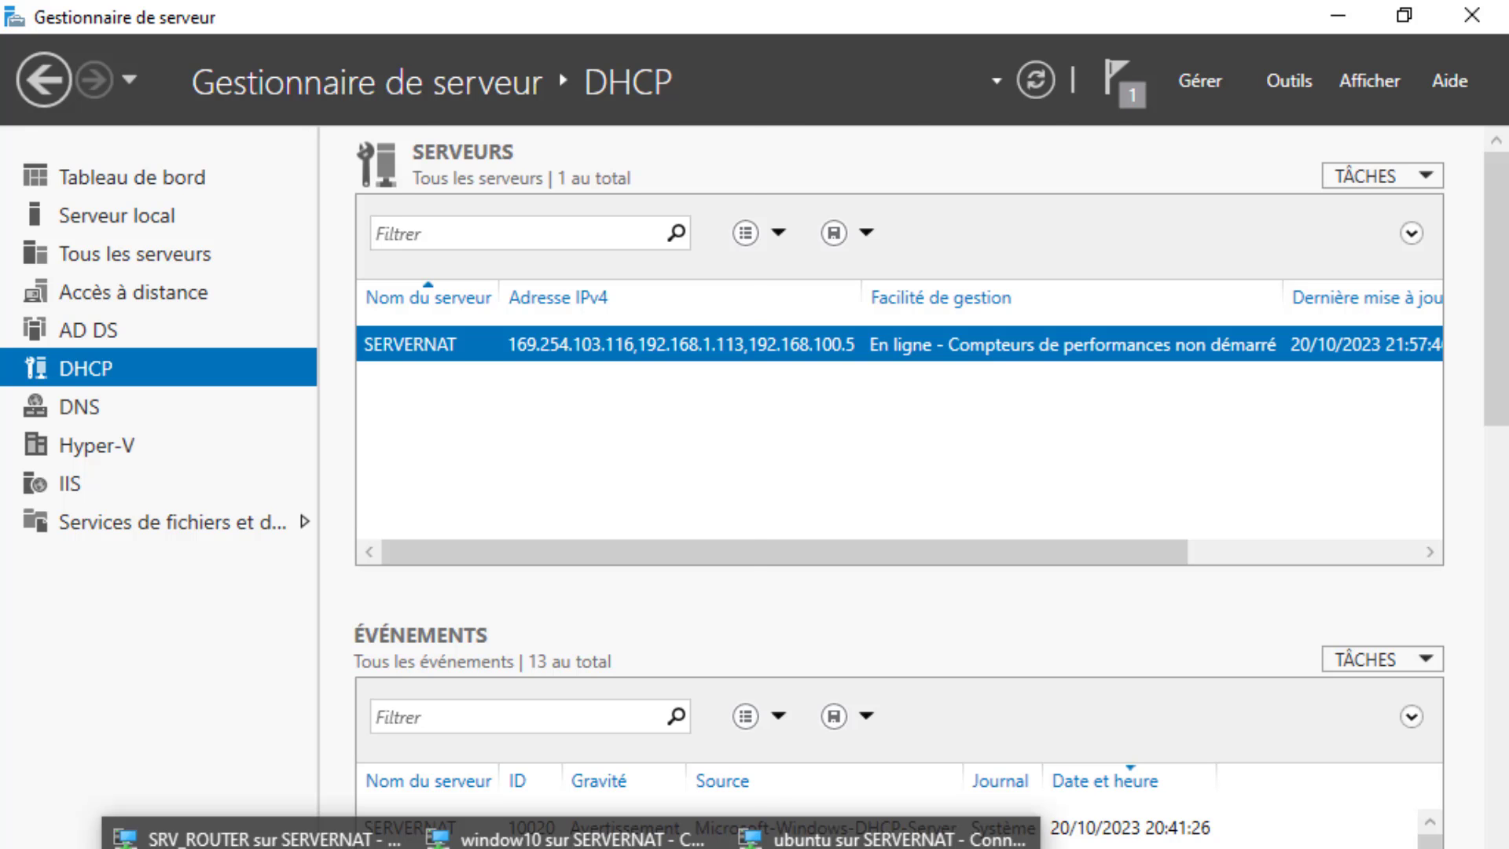